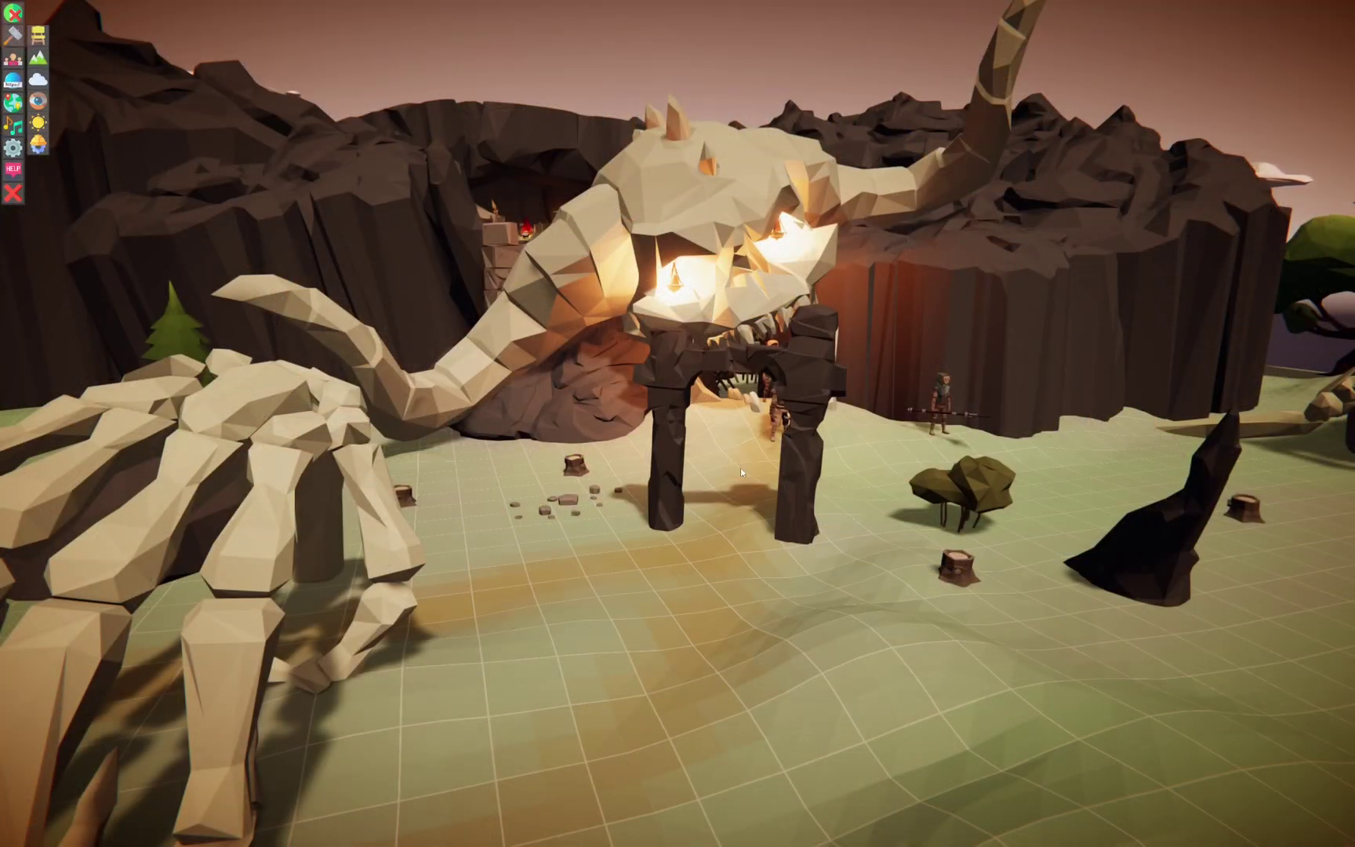
# - Add a custom sign from the Custom building category to the right pillar of the stone arch
pyautogui.click(39, 36)
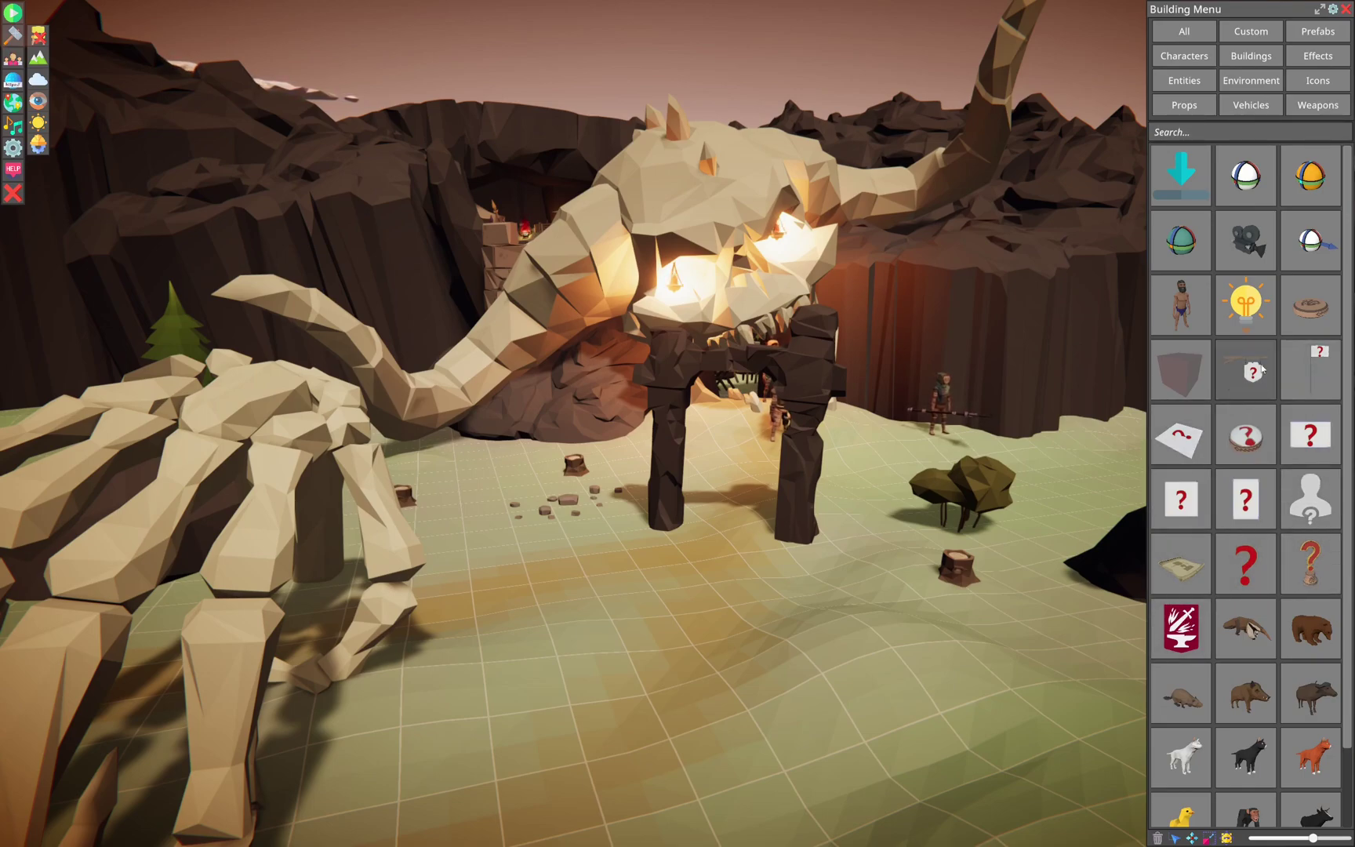
pyautogui.click(1261, 64)
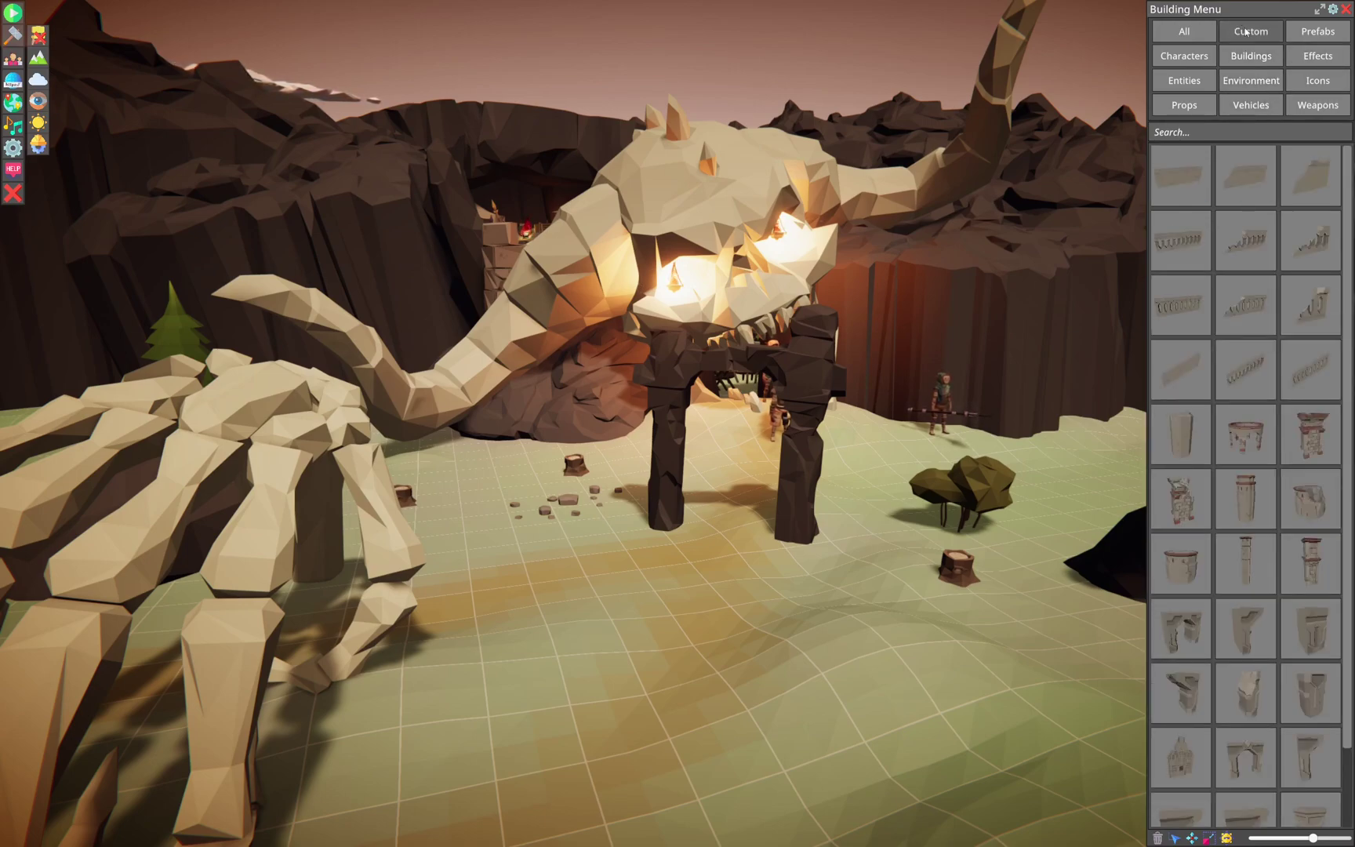
pyautogui.click(1248, 32)
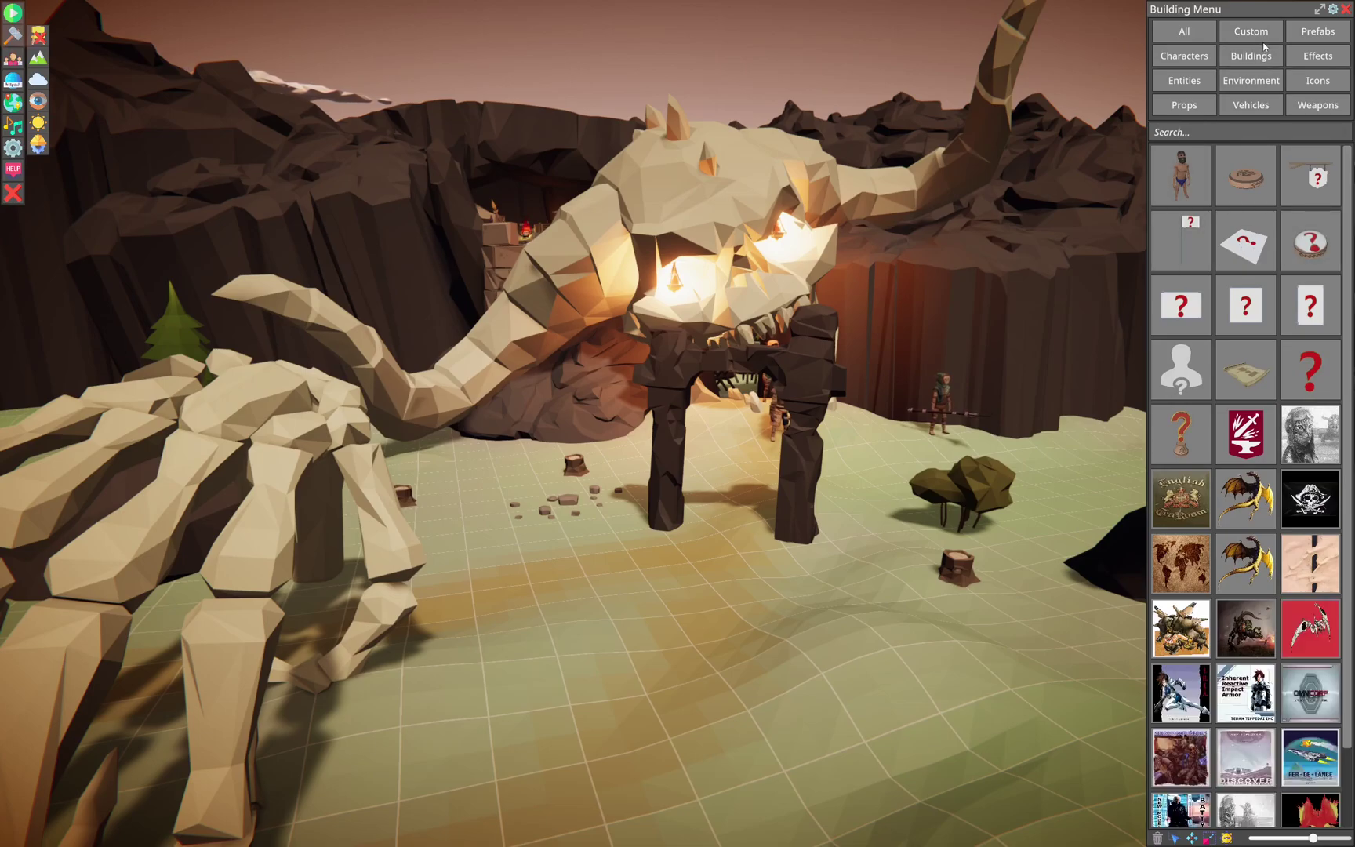
pyautogui.press('w')
pyautogui.click(1311, 179)
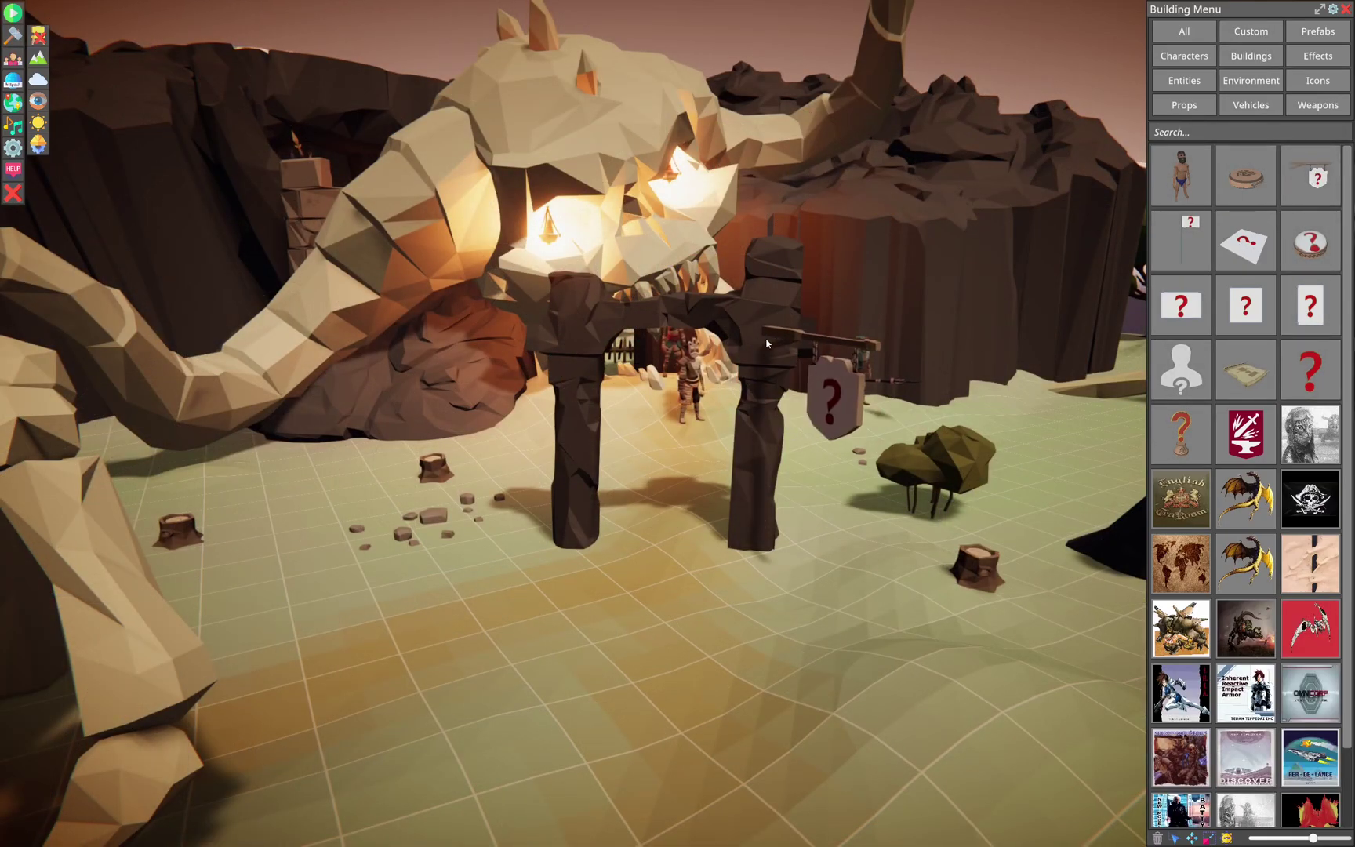
pyautogui.click(858, 401)
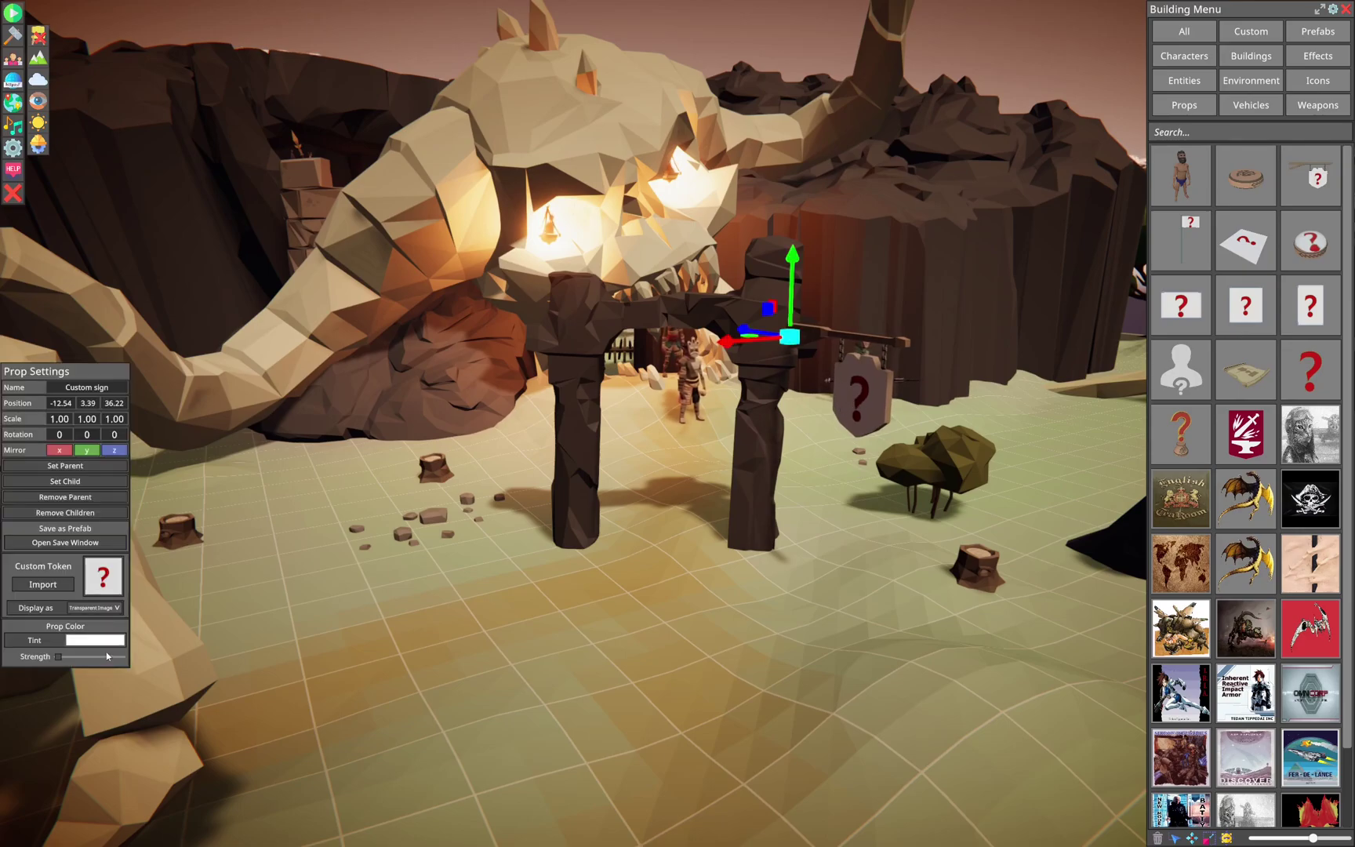
# - Import Bar.jpg as the hanging sign's image
pyautogui.click(44, 584)
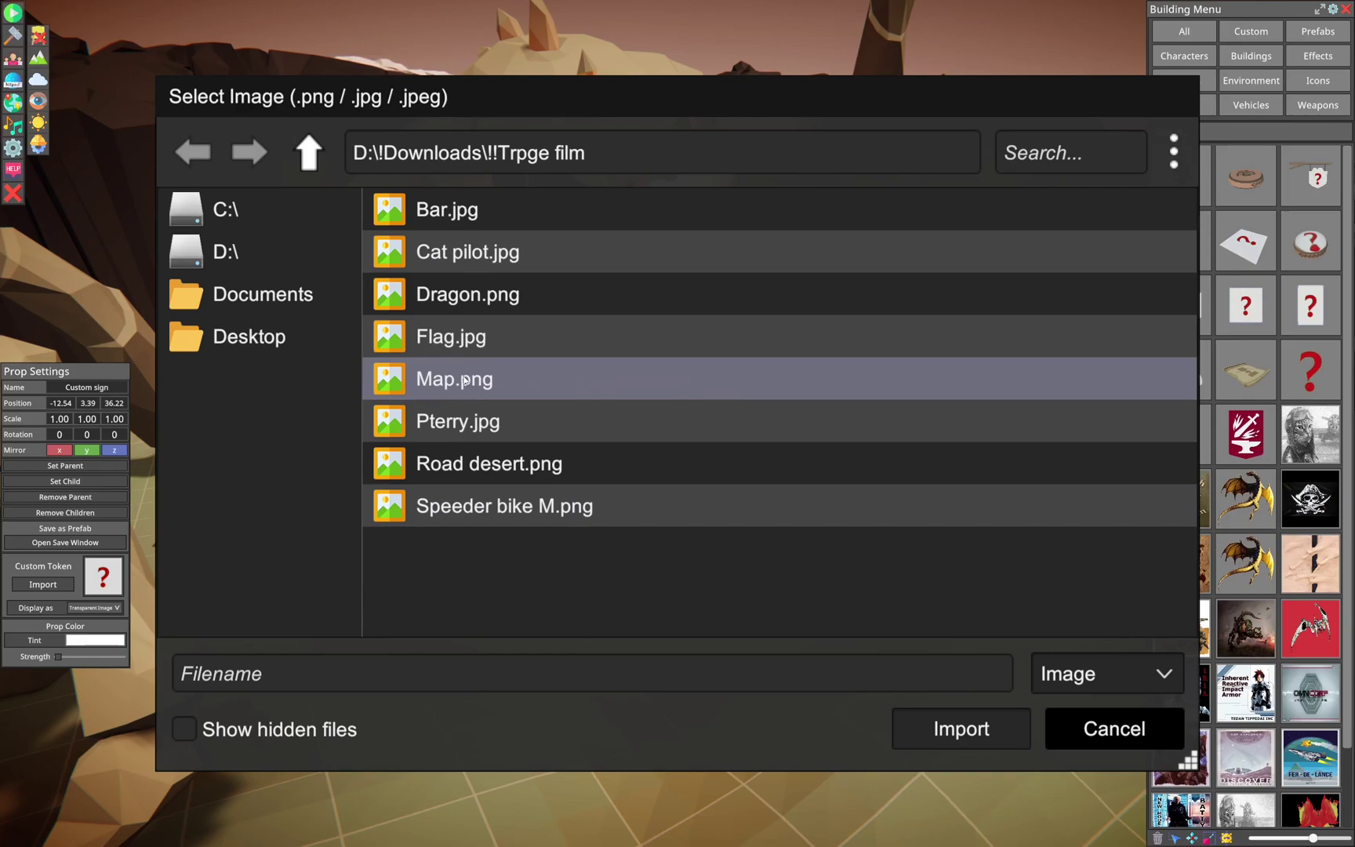
pyautogui.click(452, 216)
pyautogui.click(957, 731)
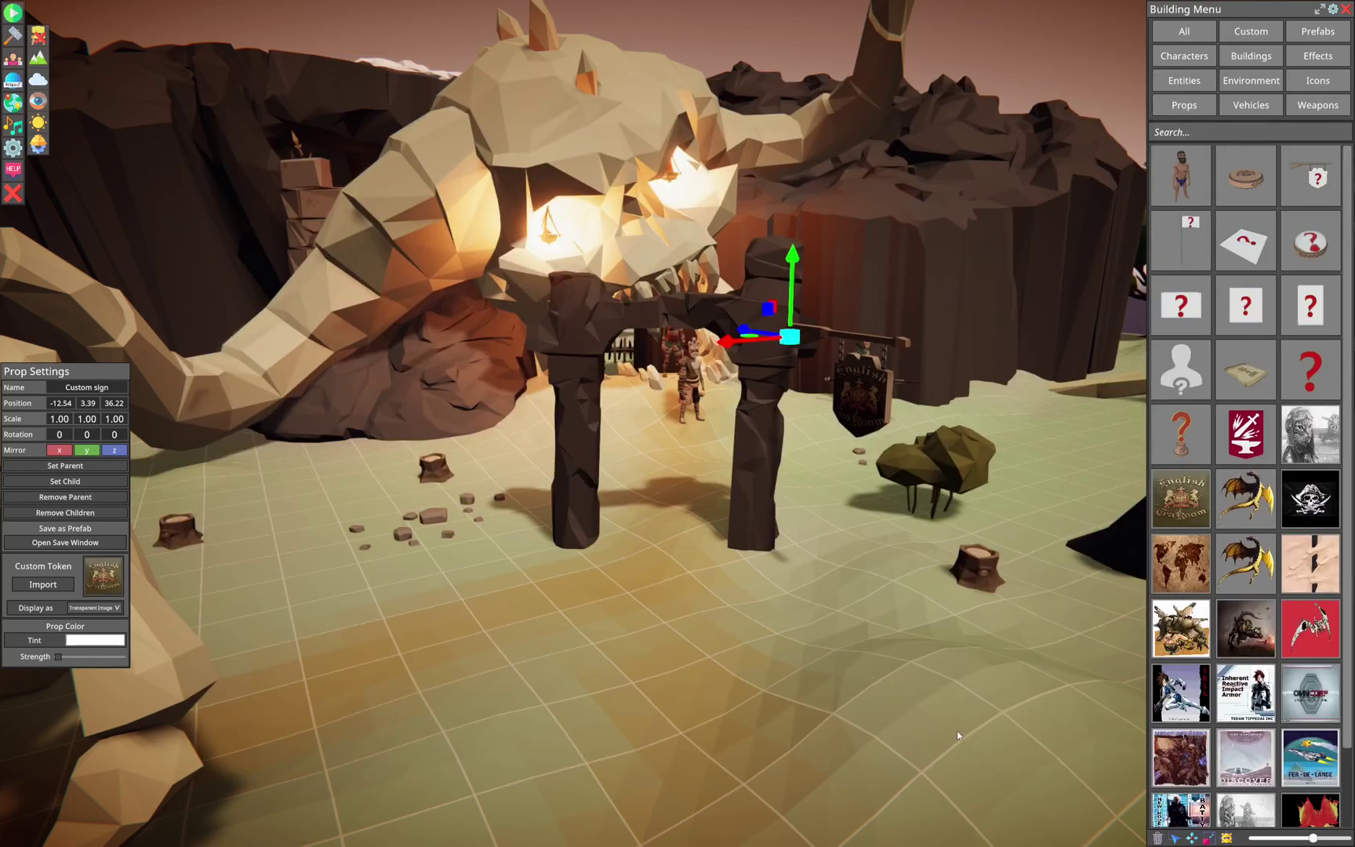
# - Place a custom flag on the ground left of the stone arch and import Flag.jpg as its image
pyautogui.scroll(2, 889, 578)
pyautogui.moveTo(892, 572); pyautogui.dragTo(698, 571, button='middle')
pyautogui.scroll(-3, 709, 583)
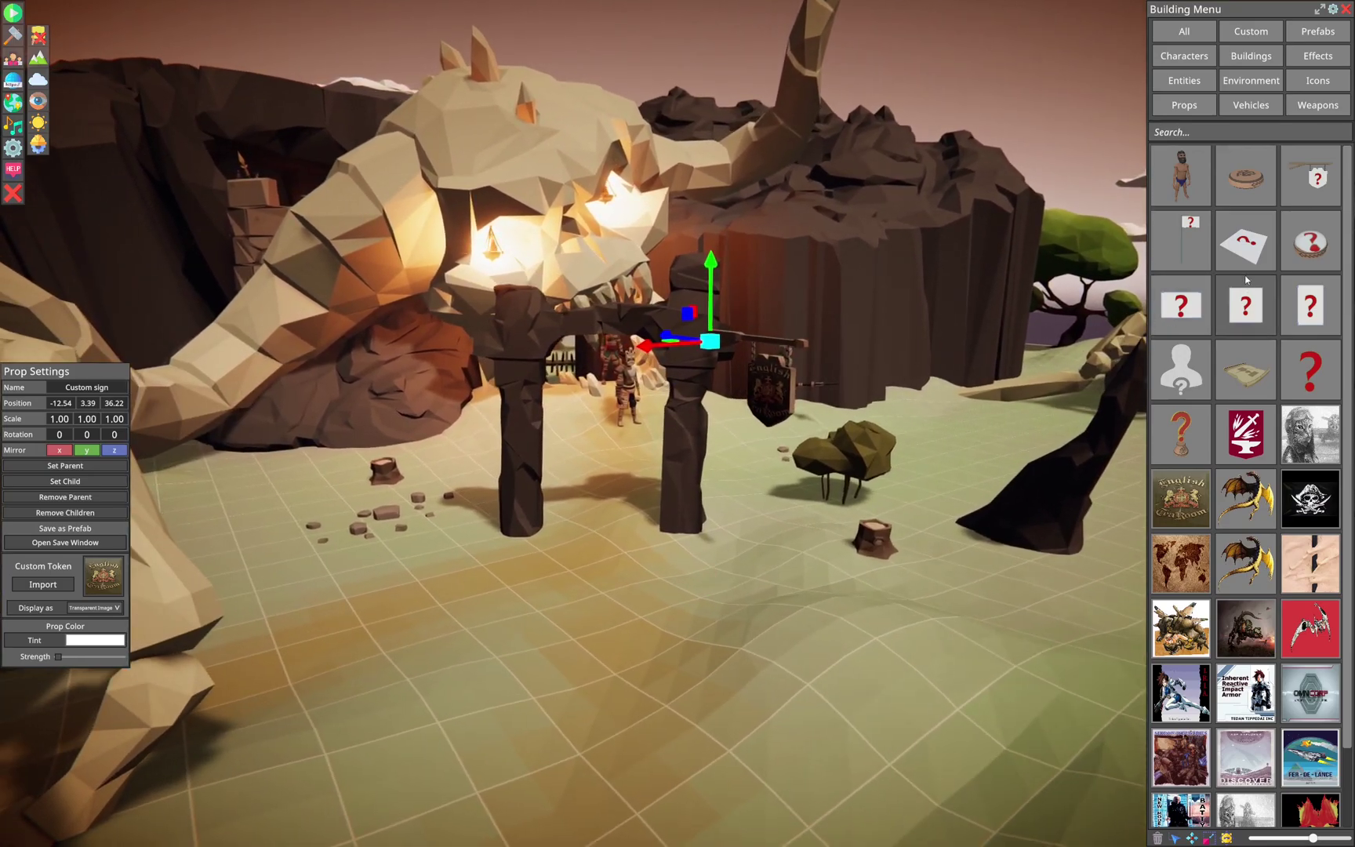
pyautogui.click(1182, 239)
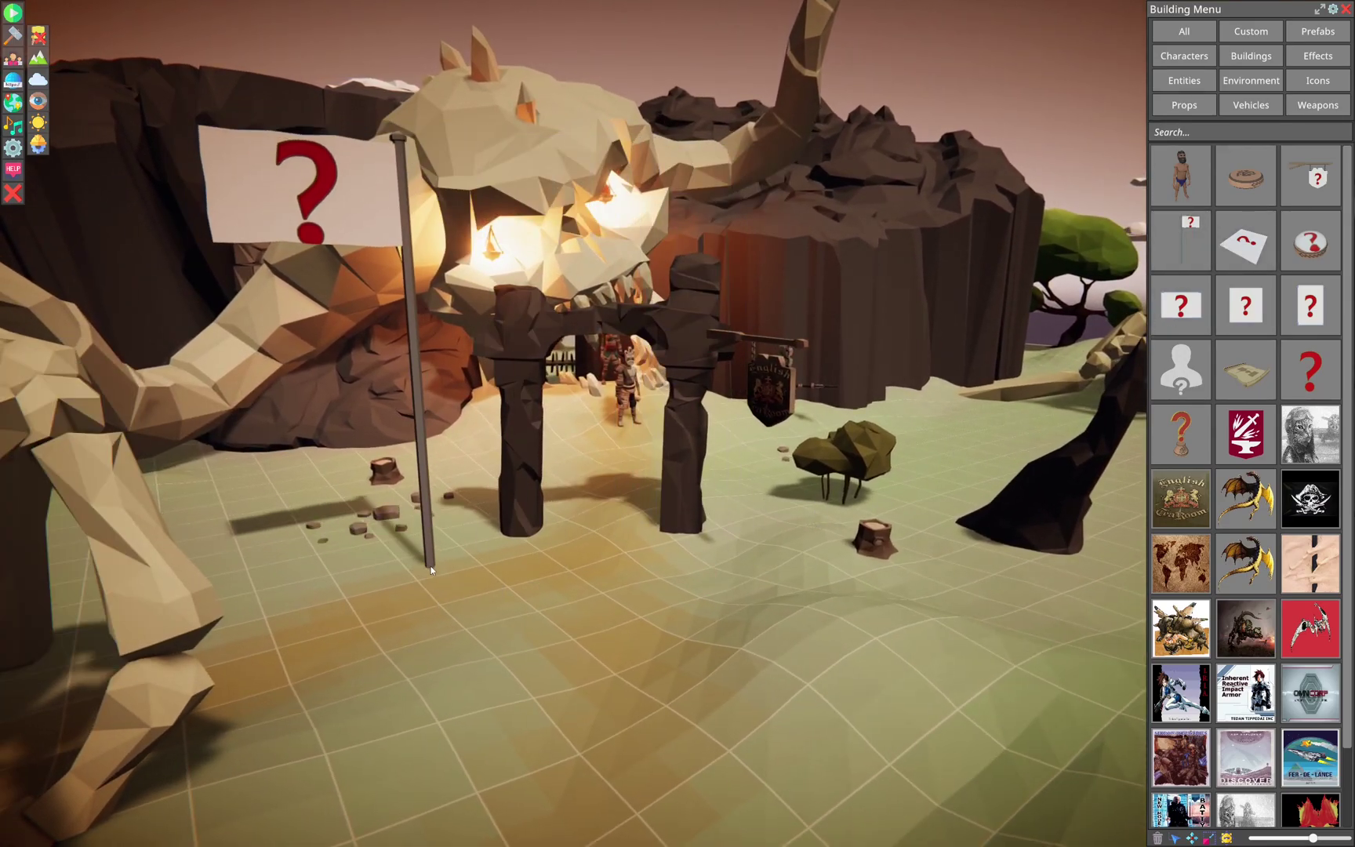
pyautogui.click(282, 163)
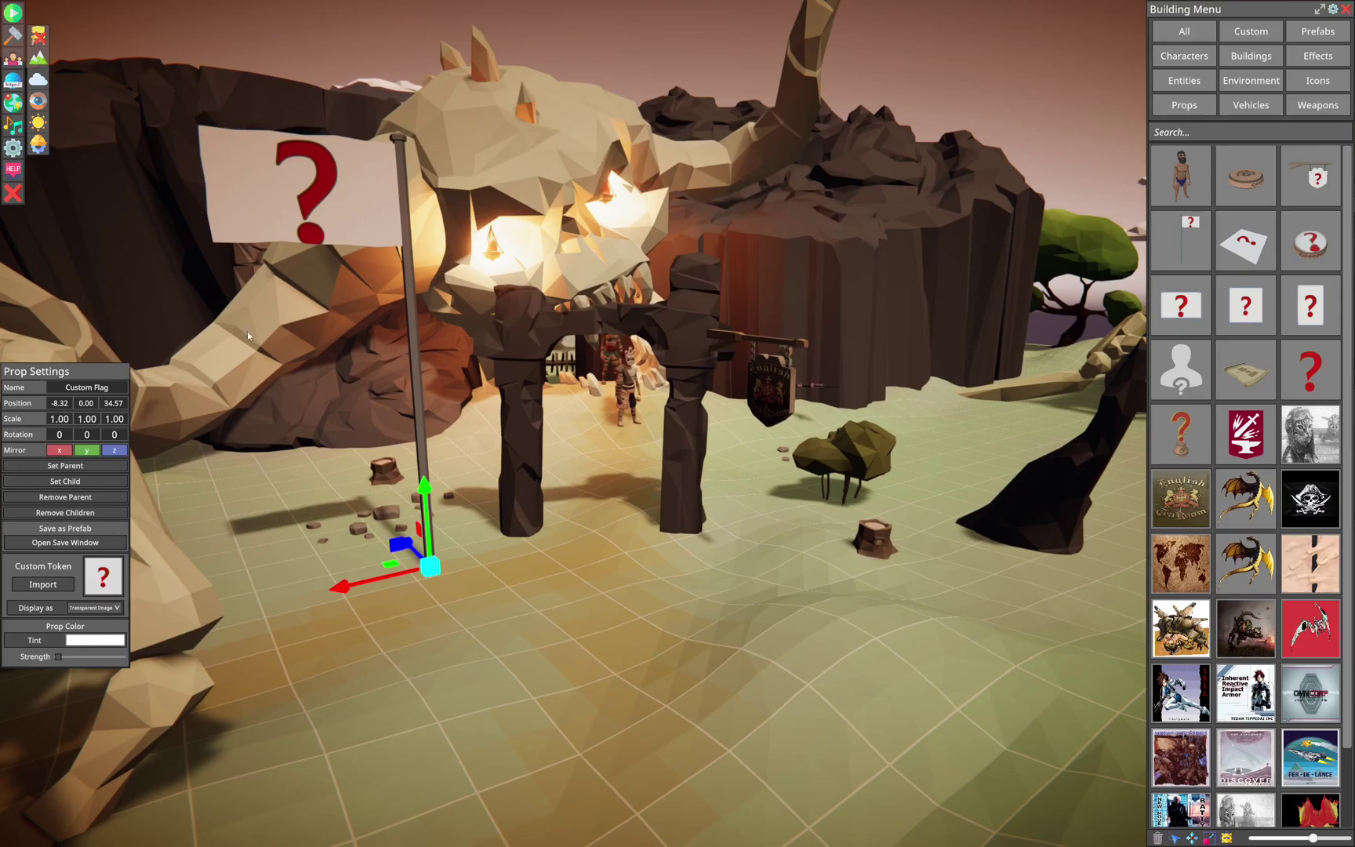
pyautogui.click(64, 585)
pyautogui.click(478, 341)
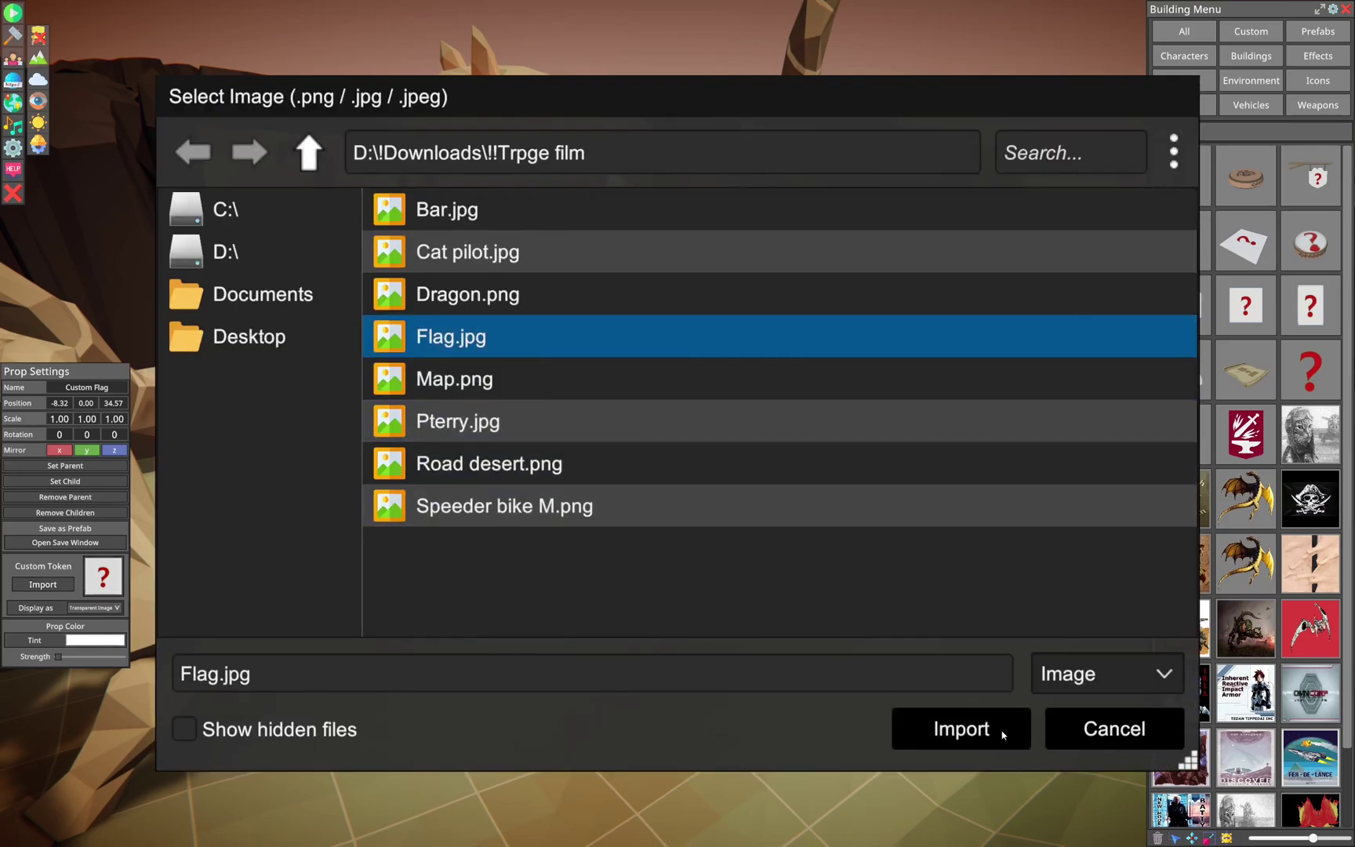
pyautogui.click(962, 728)
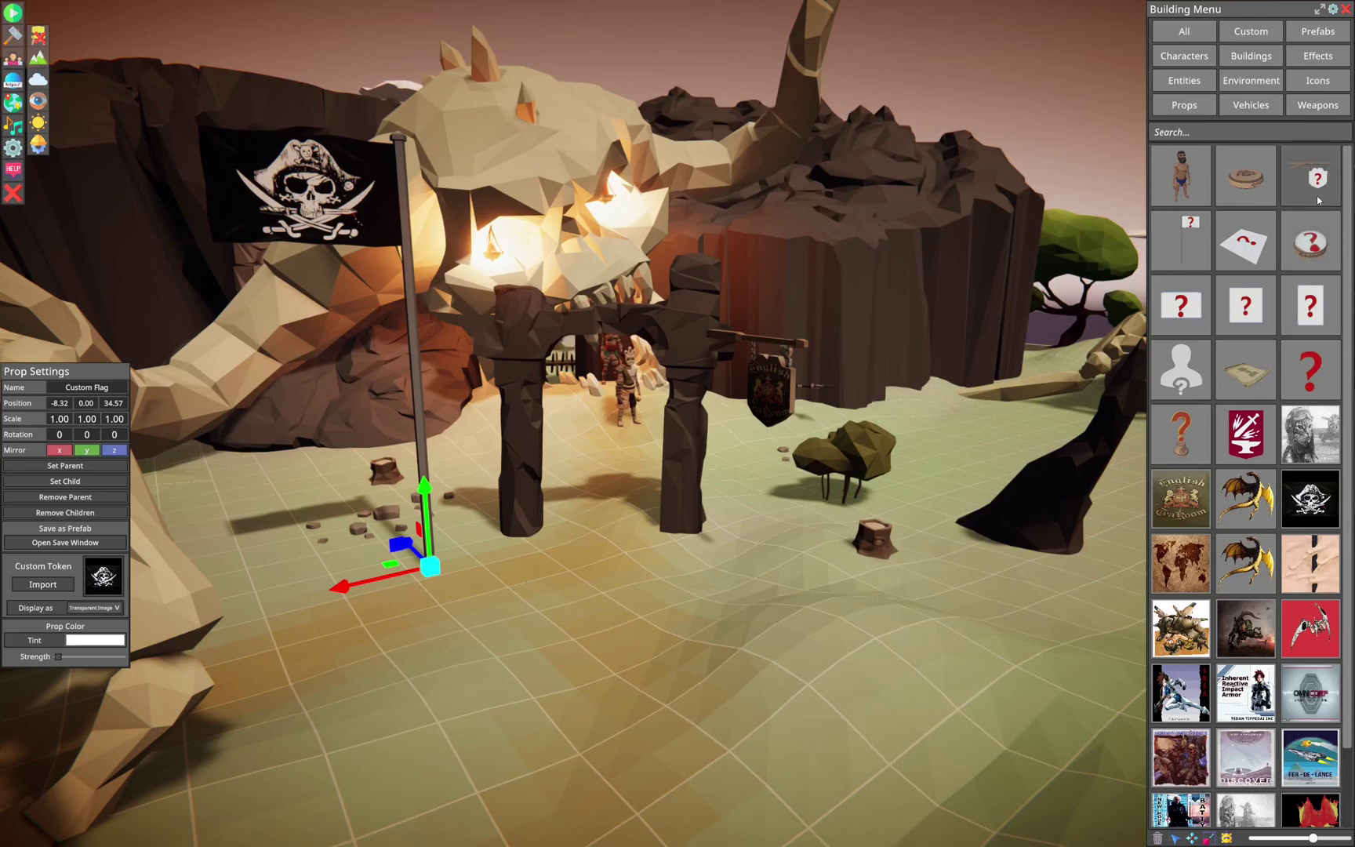
# - Place a custom flat map on the ground in front of the stone arch and raise it to a height of about 0.44
pyautogui.click(1246, 242)
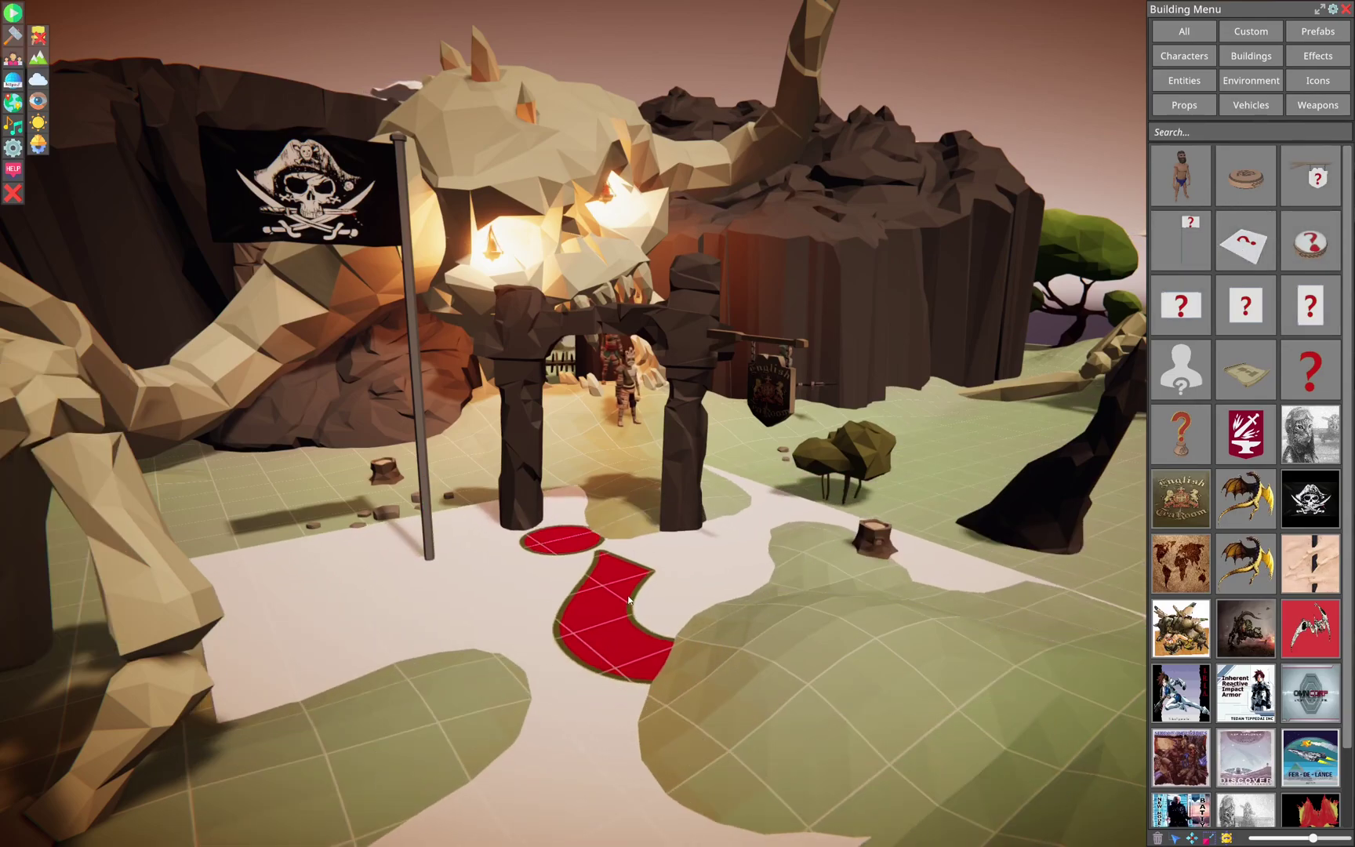
pyautogui.click(570, 616)
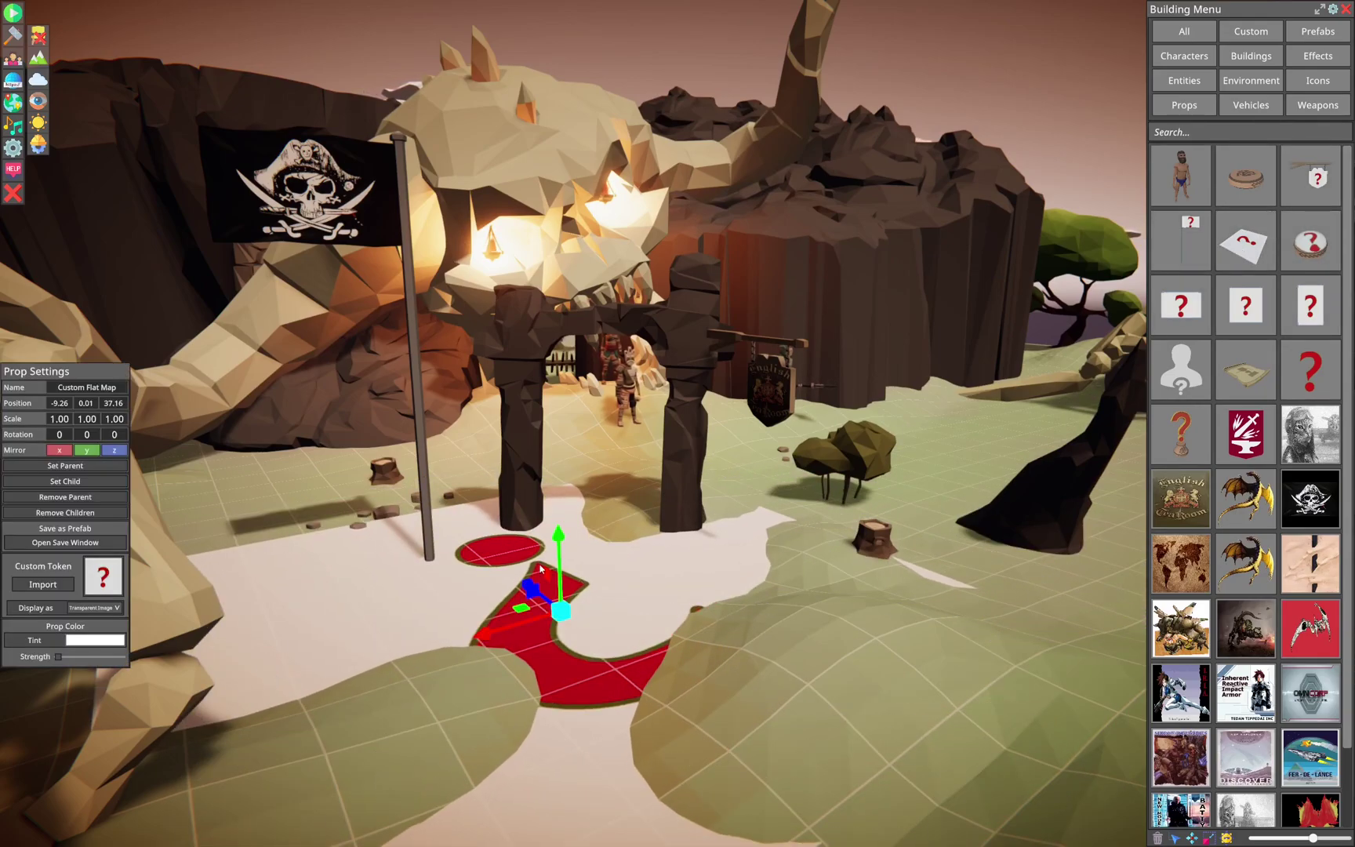
pyautogui.moveTo(561, 547); pyautogui.dragTo(561, 519)
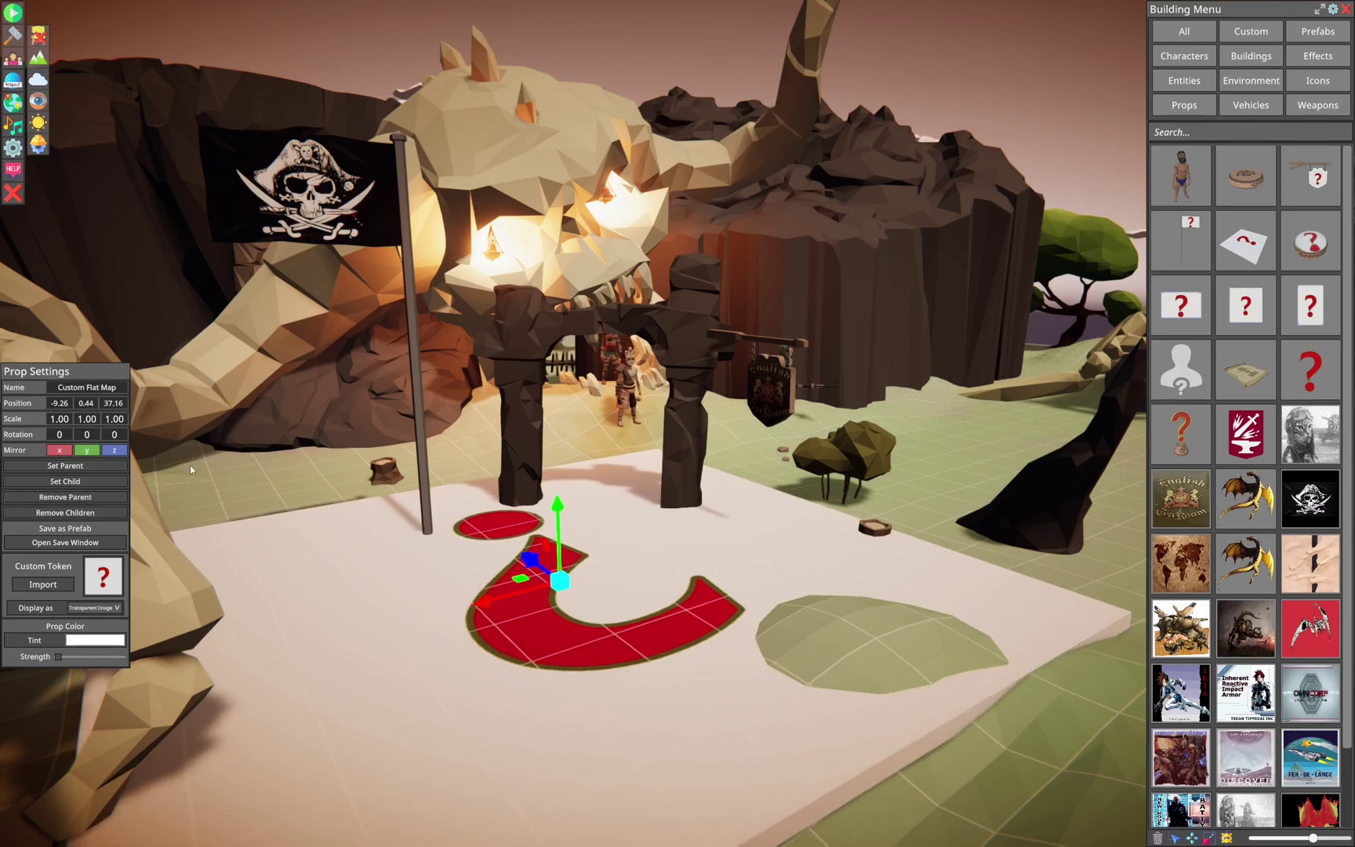
# - Import Road desert.png as the flat map's image
pyautogui.click(44, 584)
pyautogui.click(462, 381)
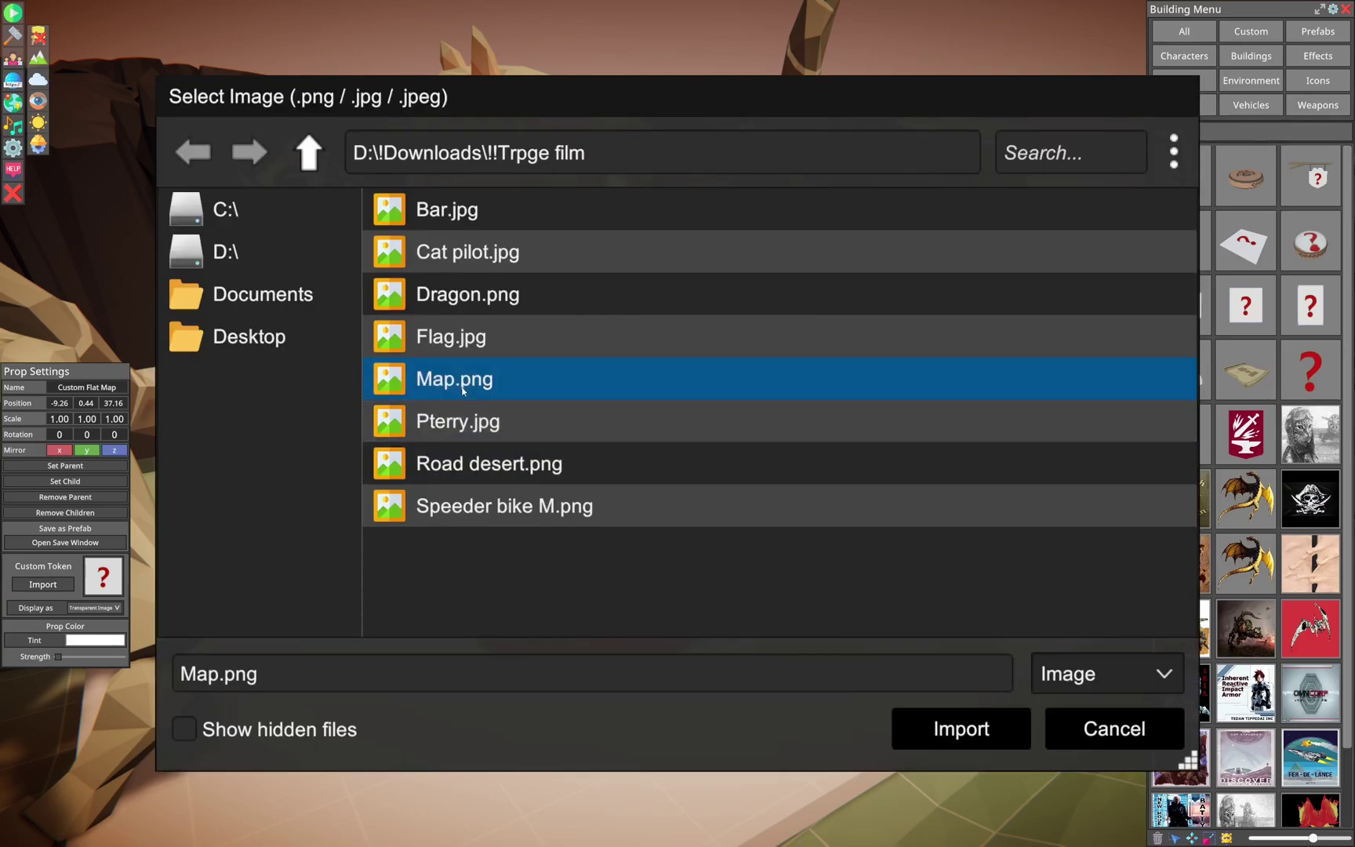
pyautogui.click(464, 466)
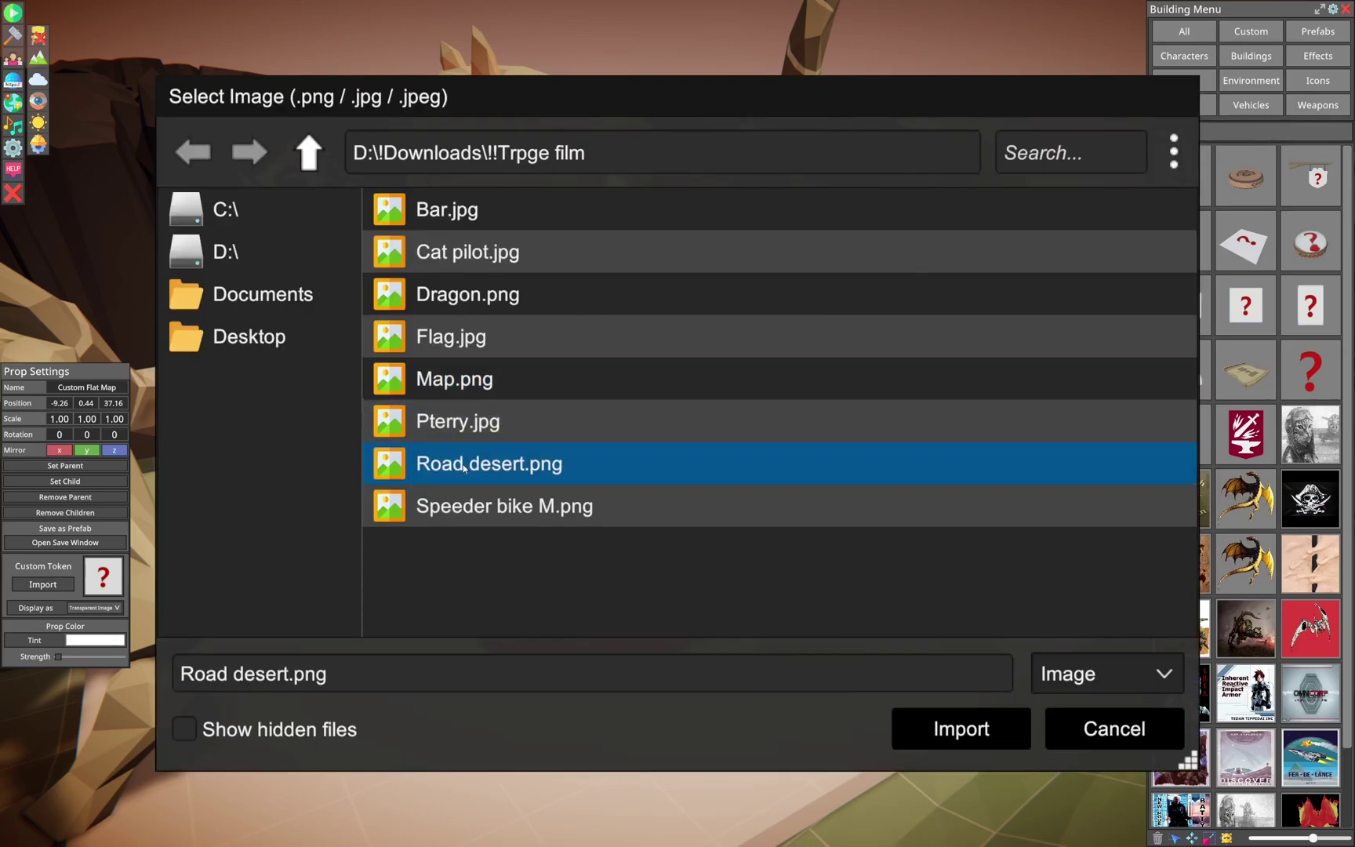
pyautogui.click(999, 728)
# - Move the desert road map back beneath the stone arch and flagpole, to about X -8.23, Y 0.22, Z 31.22
pyautogui.moveTo(559, 524); pyautogui.dragTo(556, 508)
pyautogui.moveTo(620, 596); pyautogui.dragTo(571, 628, button='right')
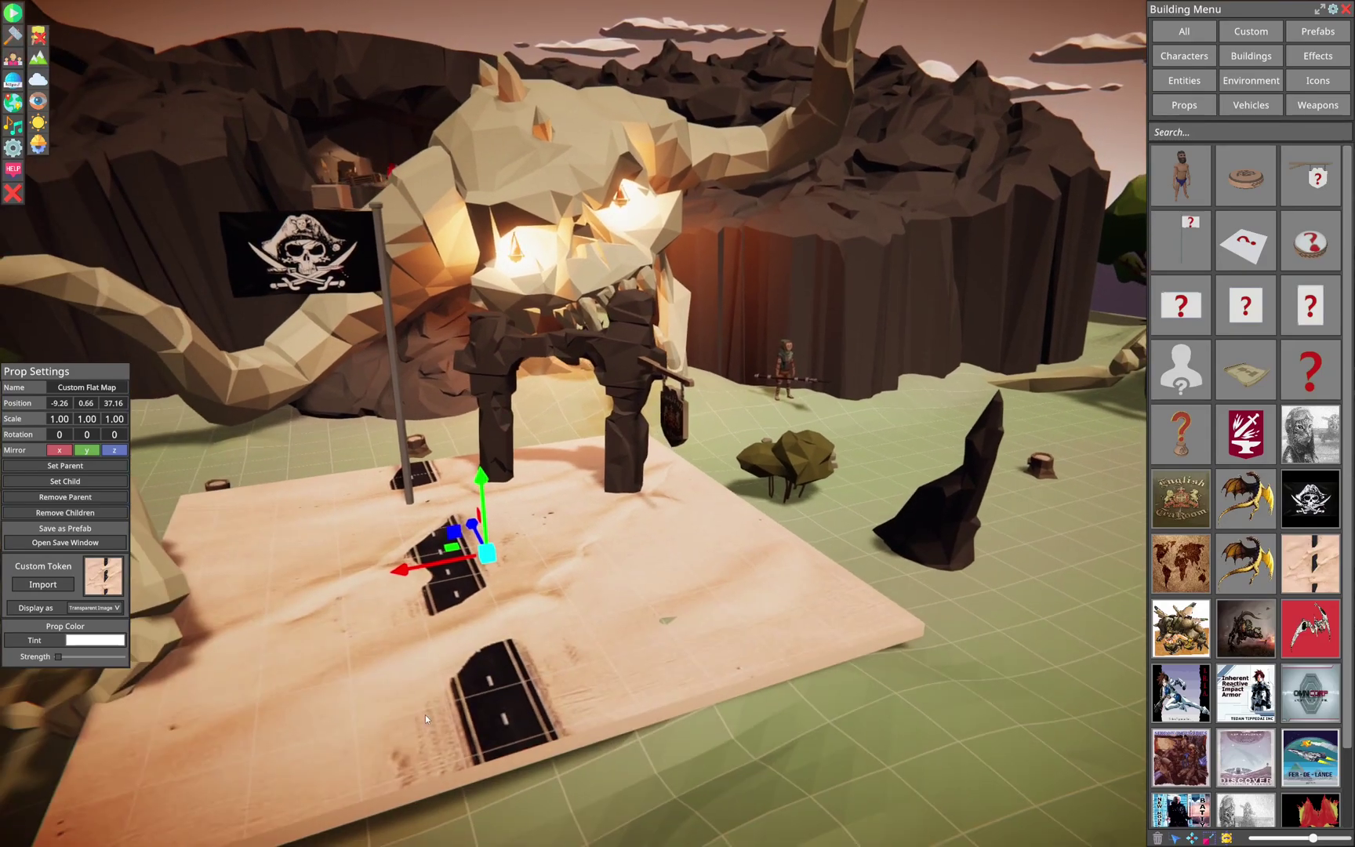
pyautogui.moveTo(497, 624); pyautogui.dragTo(537, 505, button='right')
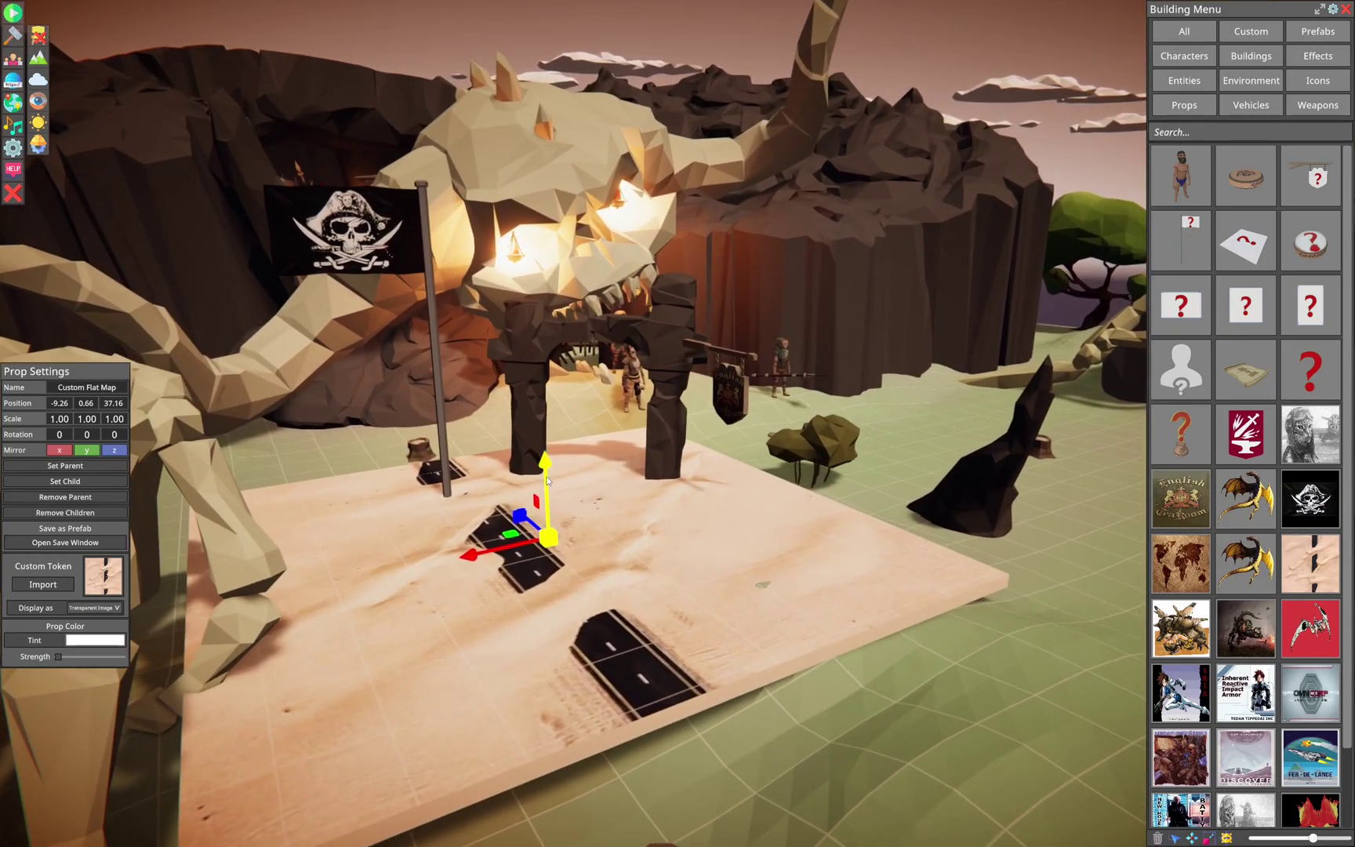
pyautogui.moveTo(547, 480); pyautogui.dragTo(549, 504)
pyautogui.moveTo(517, 561); pyautogui.dragTo(380, 479)
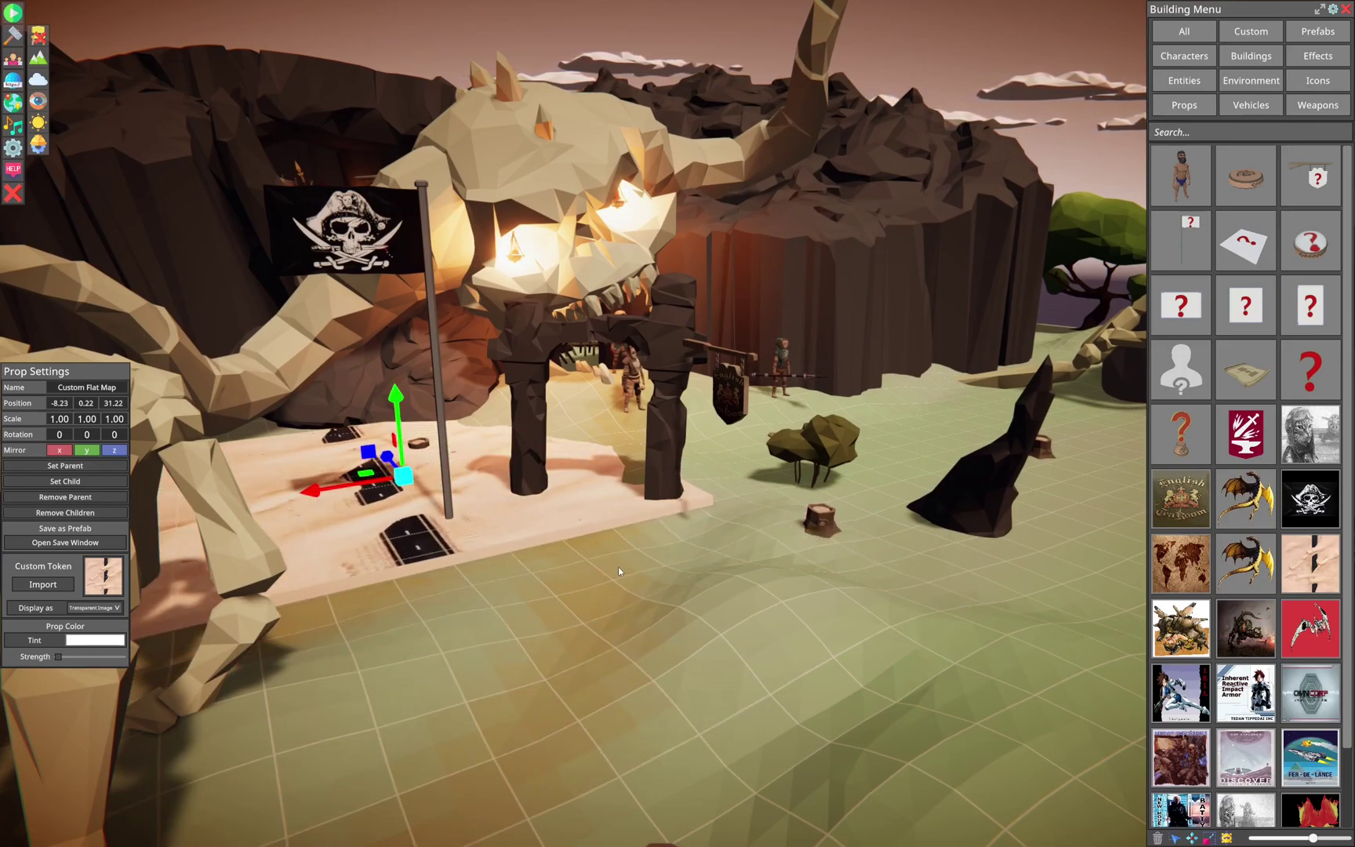
# - Place a square poster on the road map by the arch's left pillar and import Cat pilot.jpg as its image
pyautogui.moveTo(618, 566); pyautogui.dragTo(627, 566, button='right')
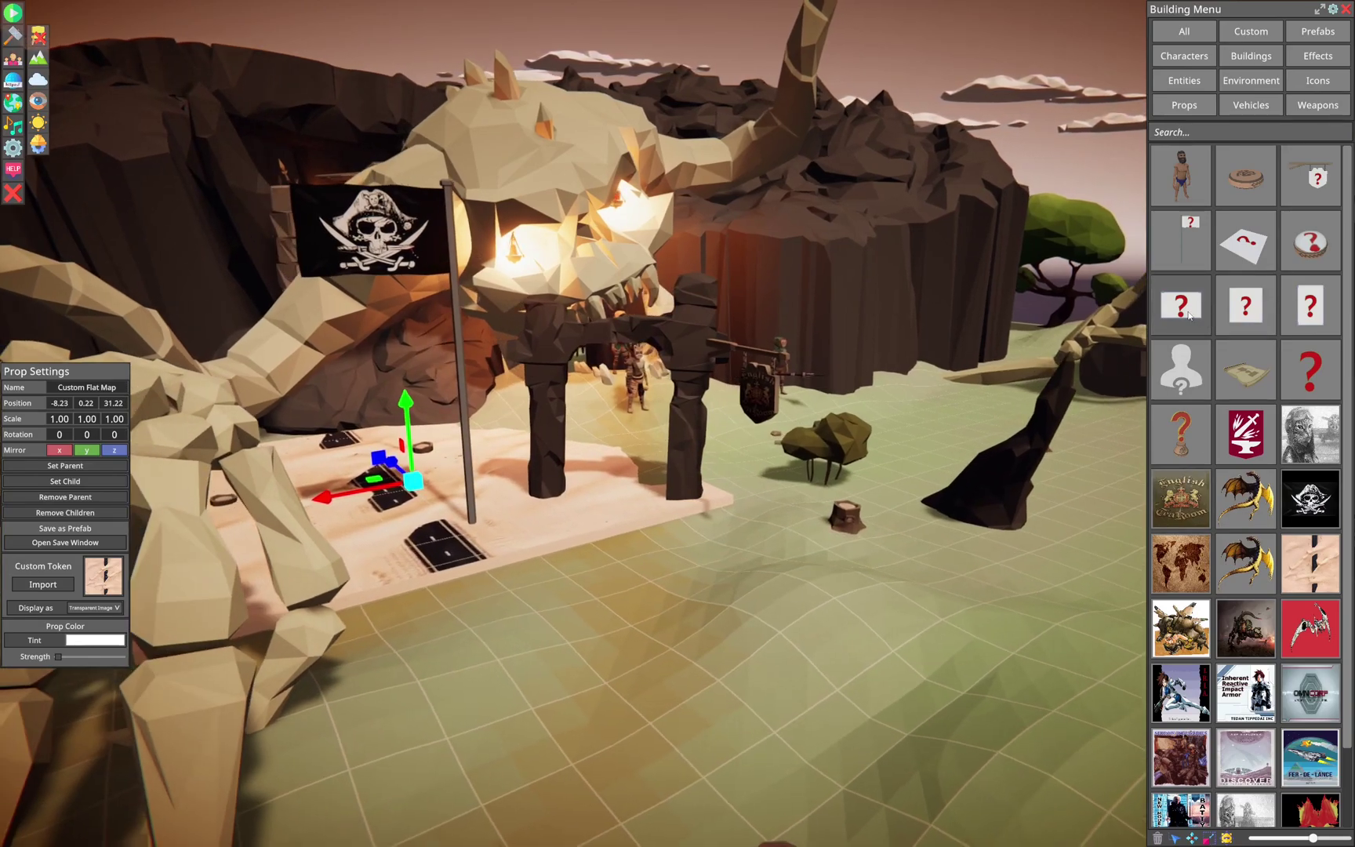
pyautogui.click(1247, 307)
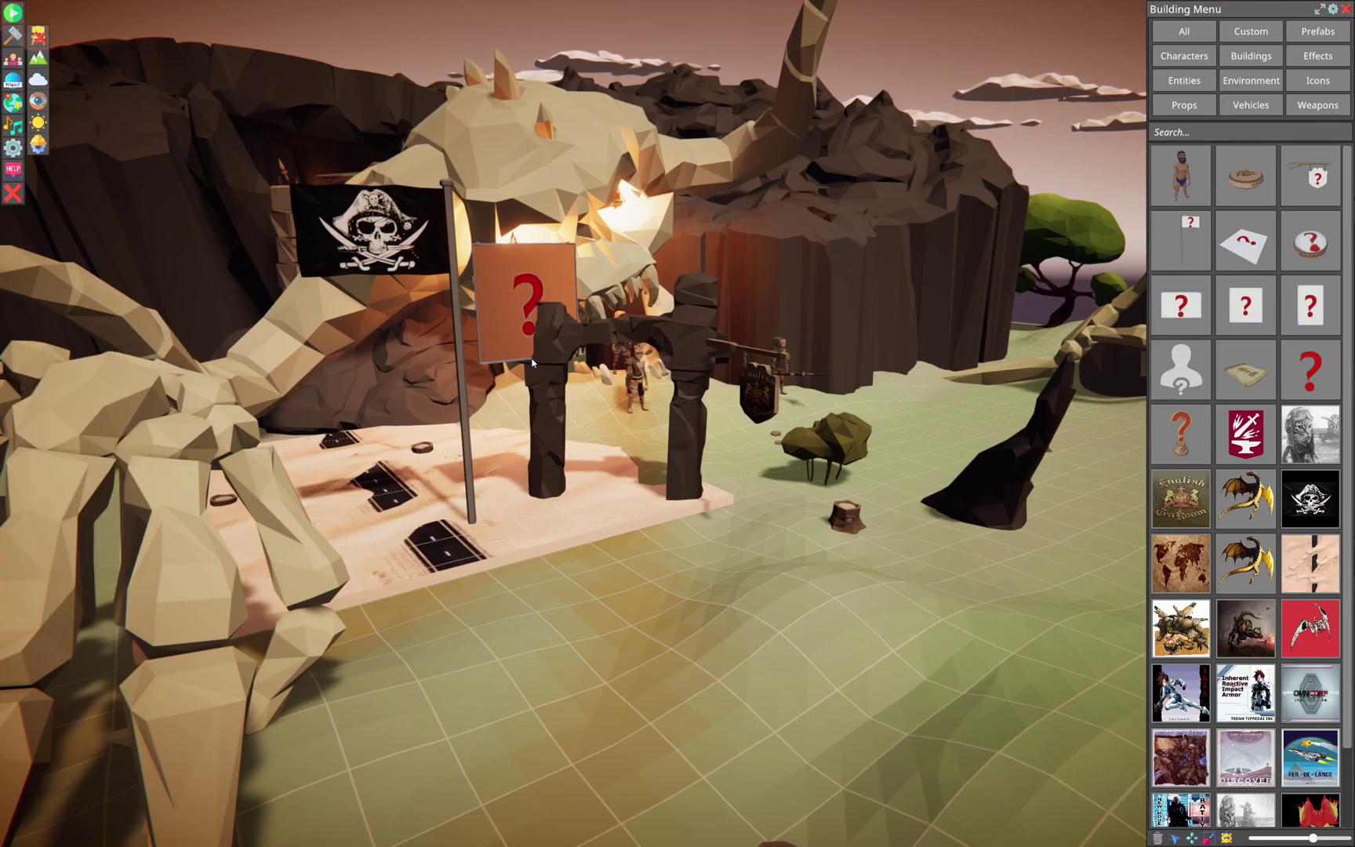
pyautogui.click(552, 497)
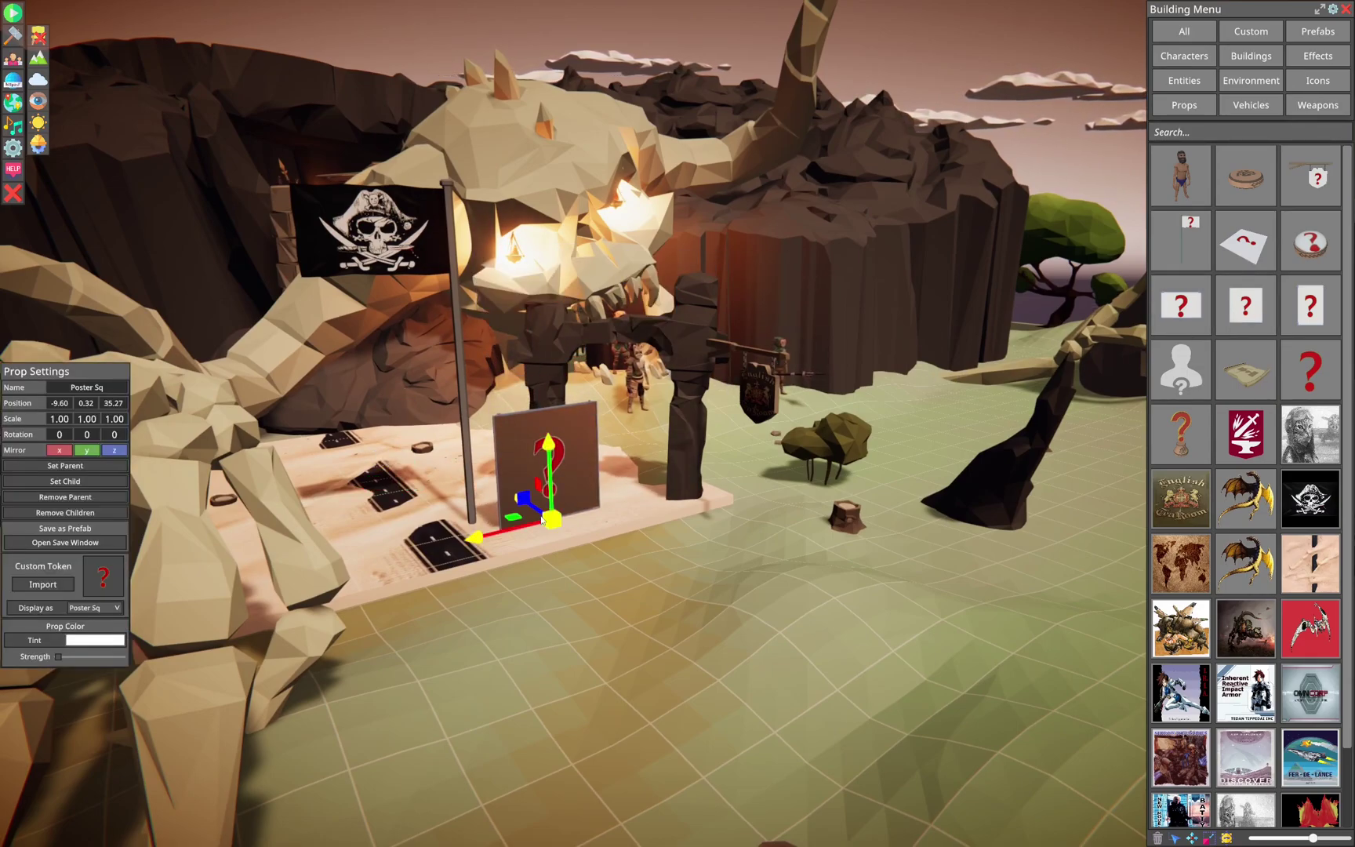
pyautogui.click(50, 589)
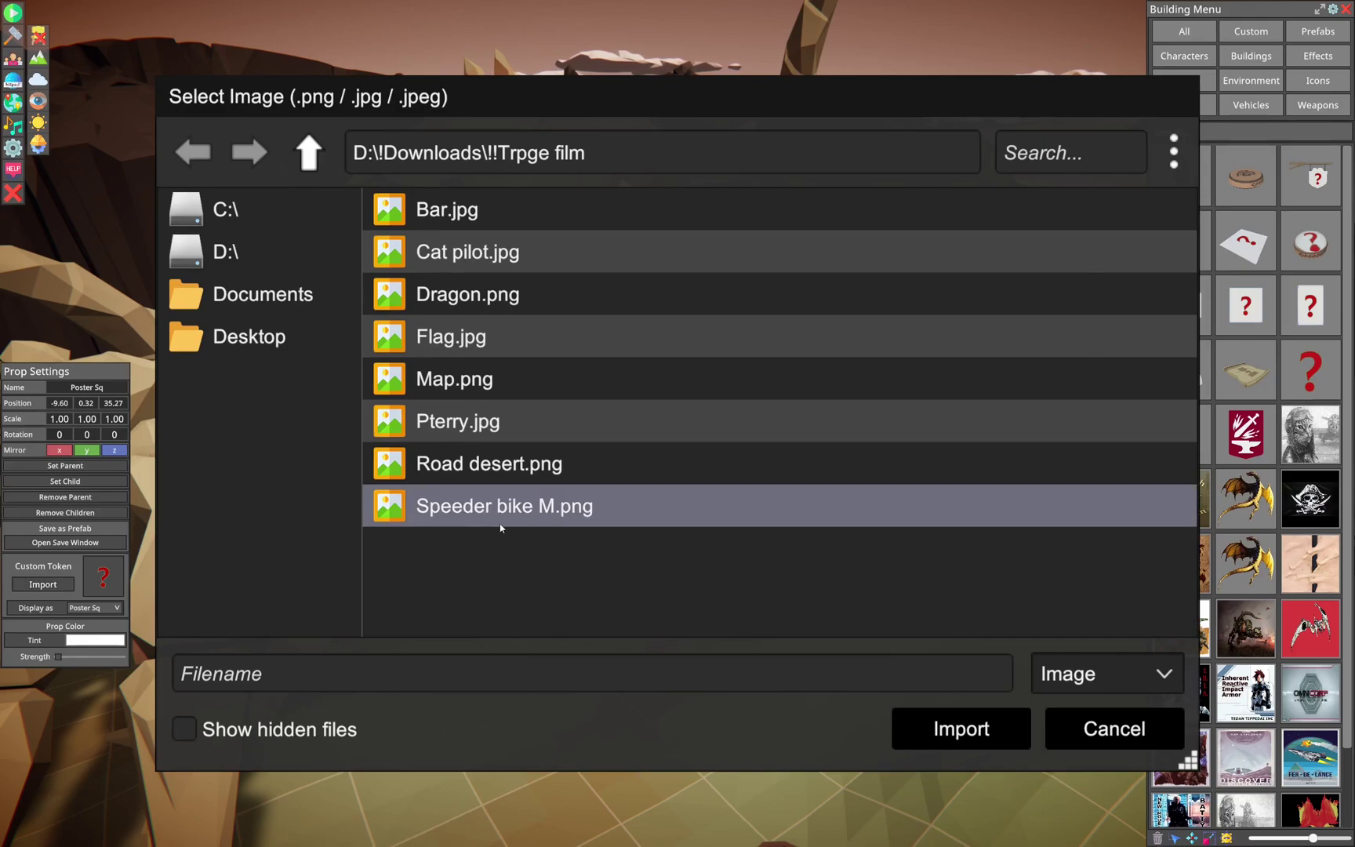
pyautogui.click(506, 251)
pyautogui.click(937, 726)
# - Bring the cat poster slightly forward of the arch's left pillar and scale it to about 0.99 in X and Y
pyautogui.moveTo(729, 656); pyautogui.dragTo(659, 605, button='right')
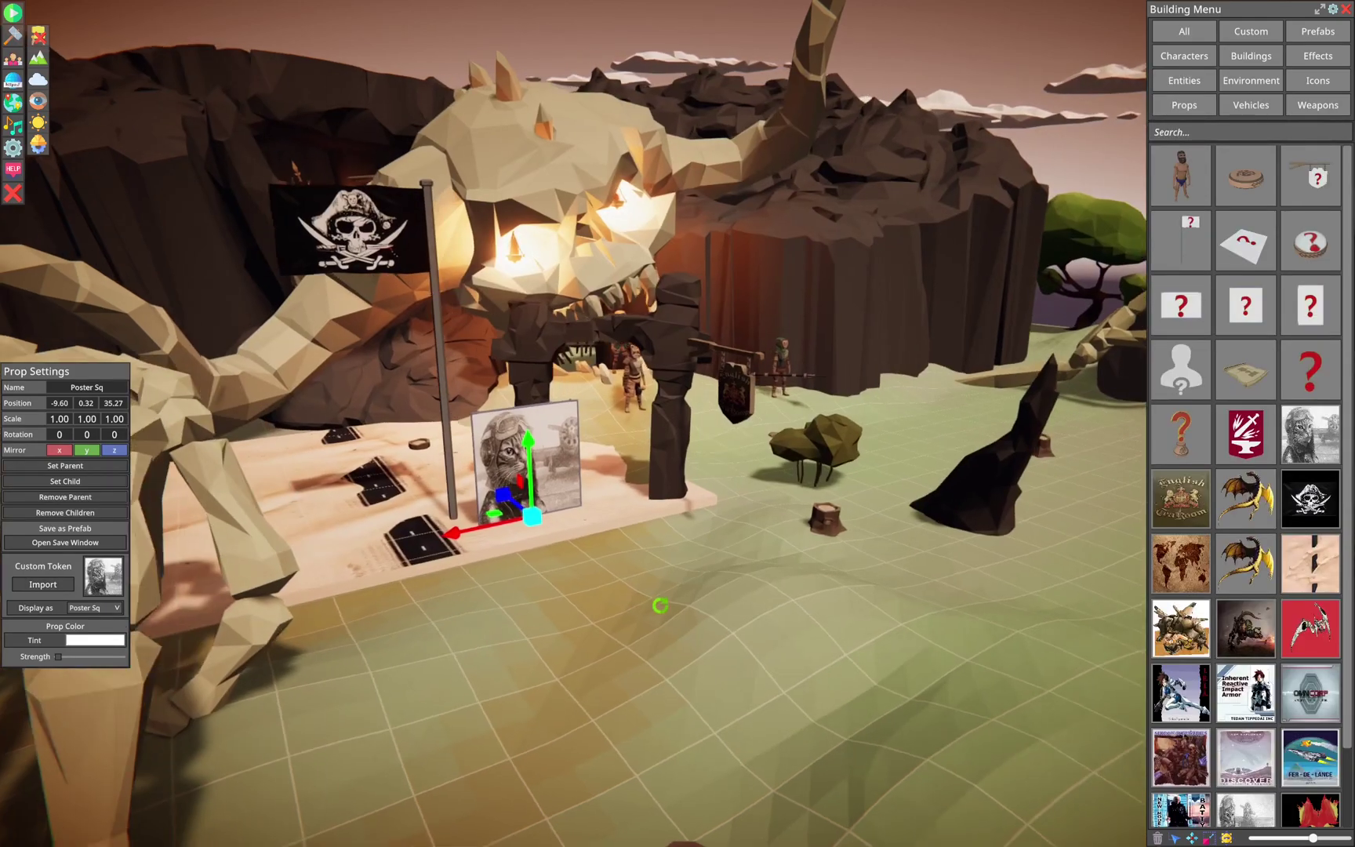
pyautogui.click(655, 600)
pyautogui.scroll(3, 654, 599)
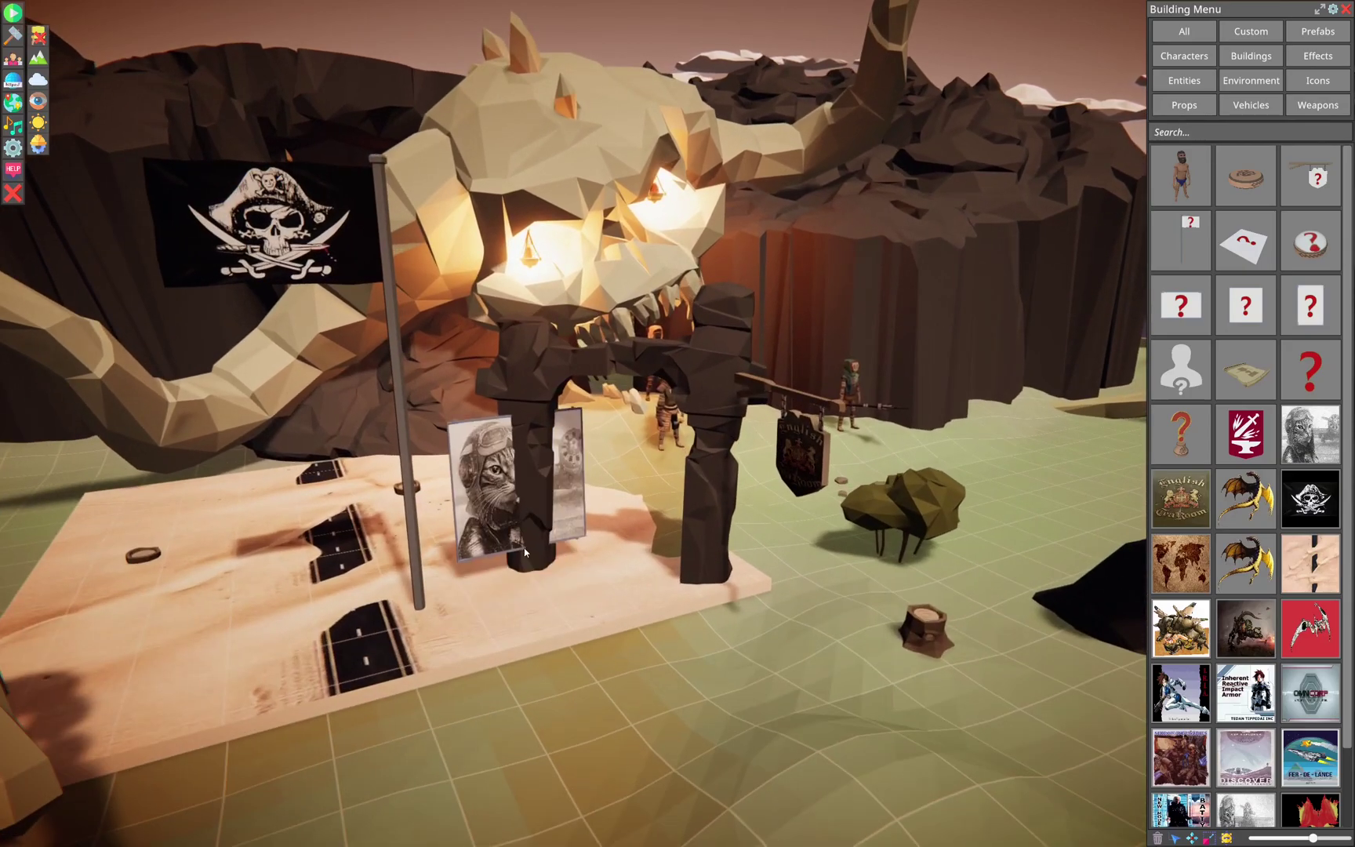
pyautogui.click(554, 607)
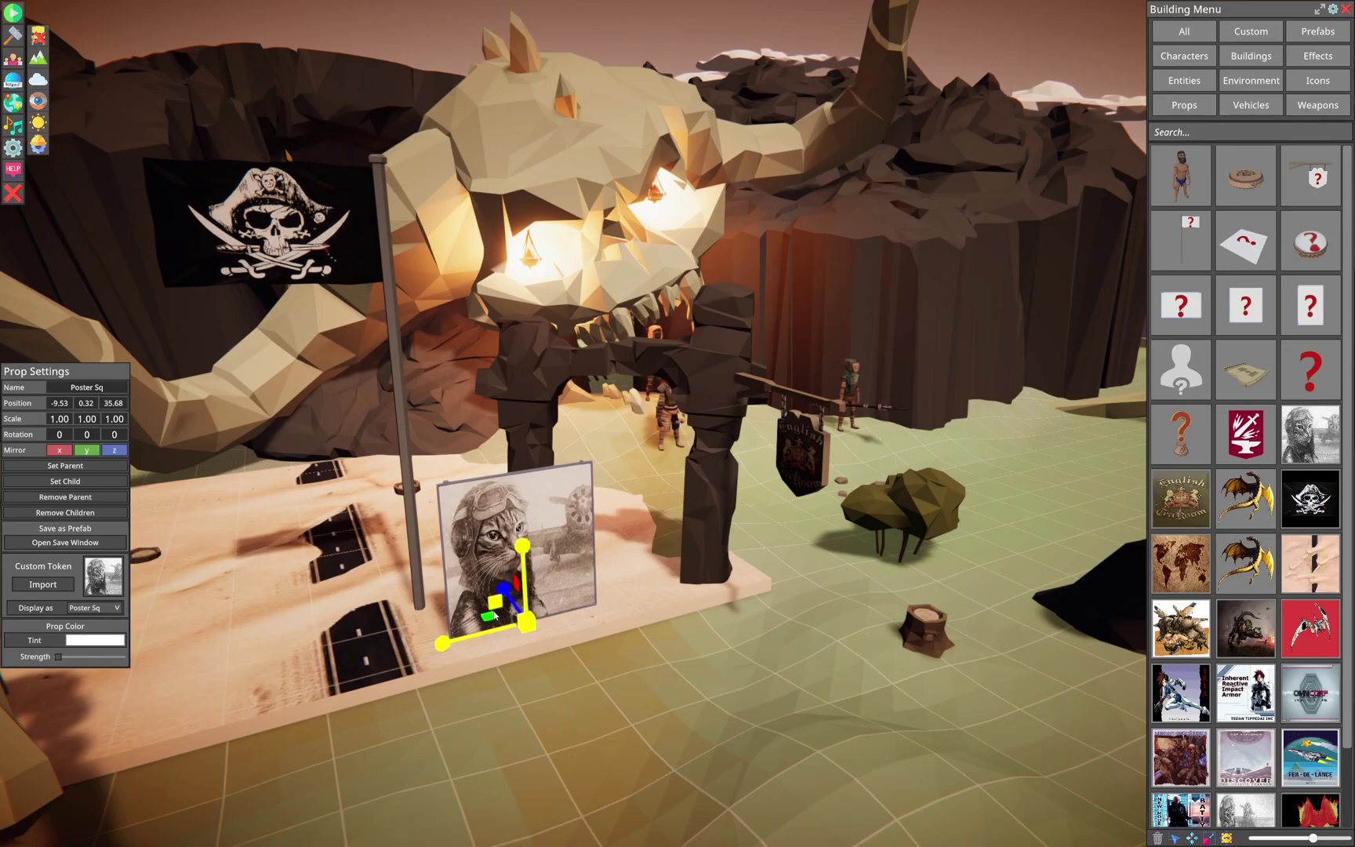
pyautogui.moveTo(496, 604)
pyautogui.mouseDown()
pyautogui.moveTo(481, 590)
pyautogui.moveTo(517, 603)
pyautogui.mouseUp()
# - Rotate the cat poster about 26° around Y and move it behind the arch's left pillar, to about X -9.66, Z 32.08
pyautogui.press('w')
pyautogui.press('e')
pyautogui.moveTo(505, 661); pyautogui.dragTo(448, 520)
pyautogui.press('w')
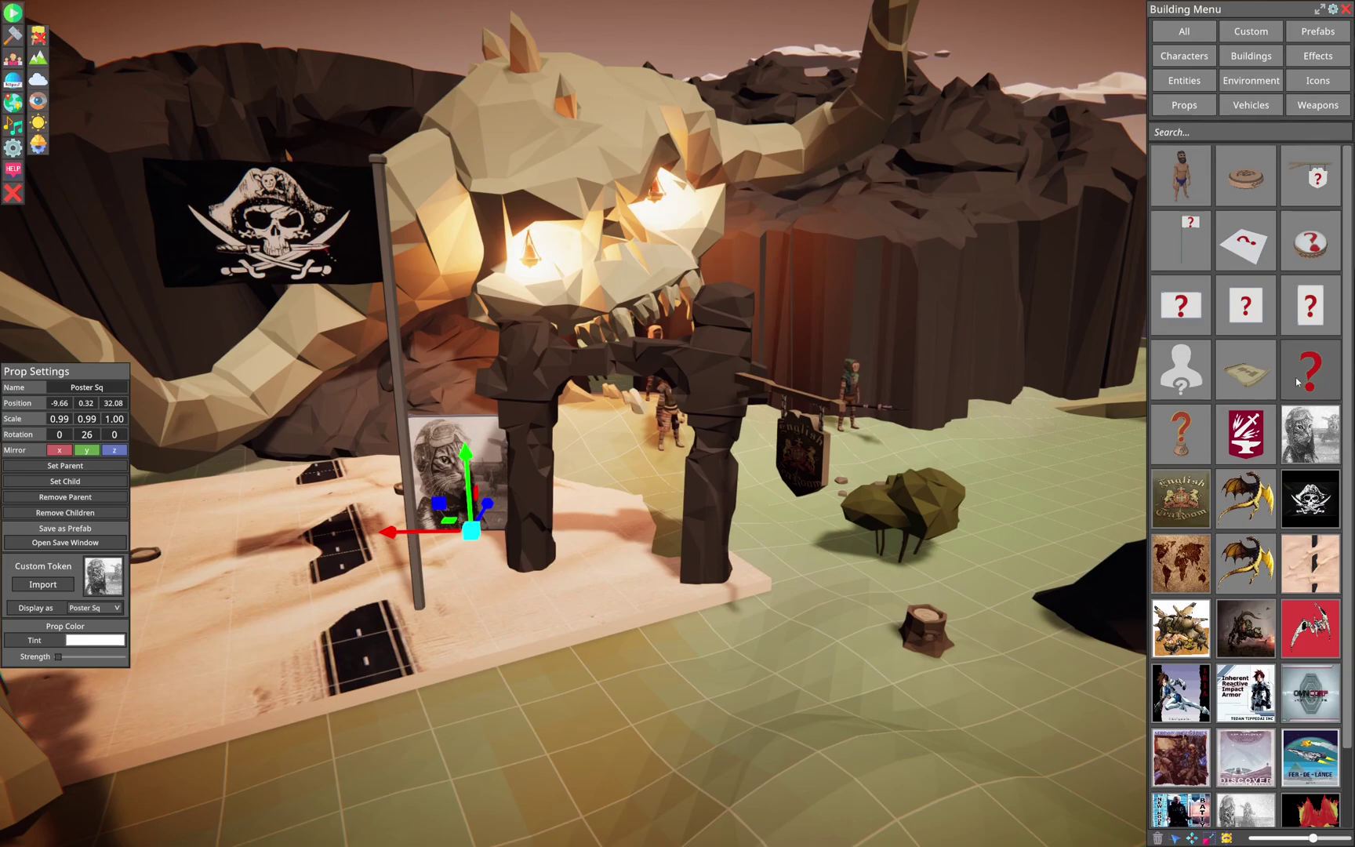
# - Place a custom scroll on the tree stump right of the arch and import Map.png as its image
pyautogui.click(1246, 372)
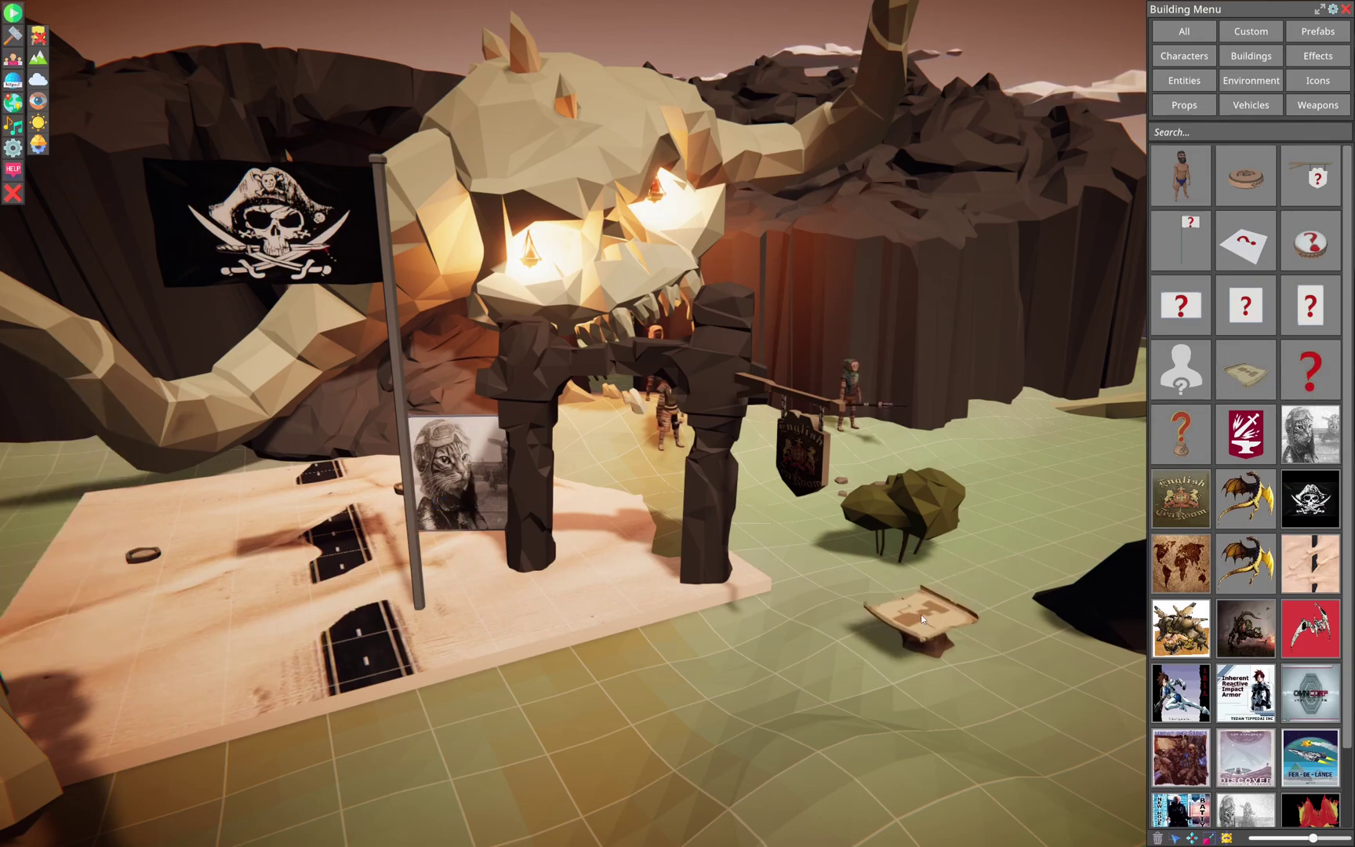
pyautogui.click(930, 623)
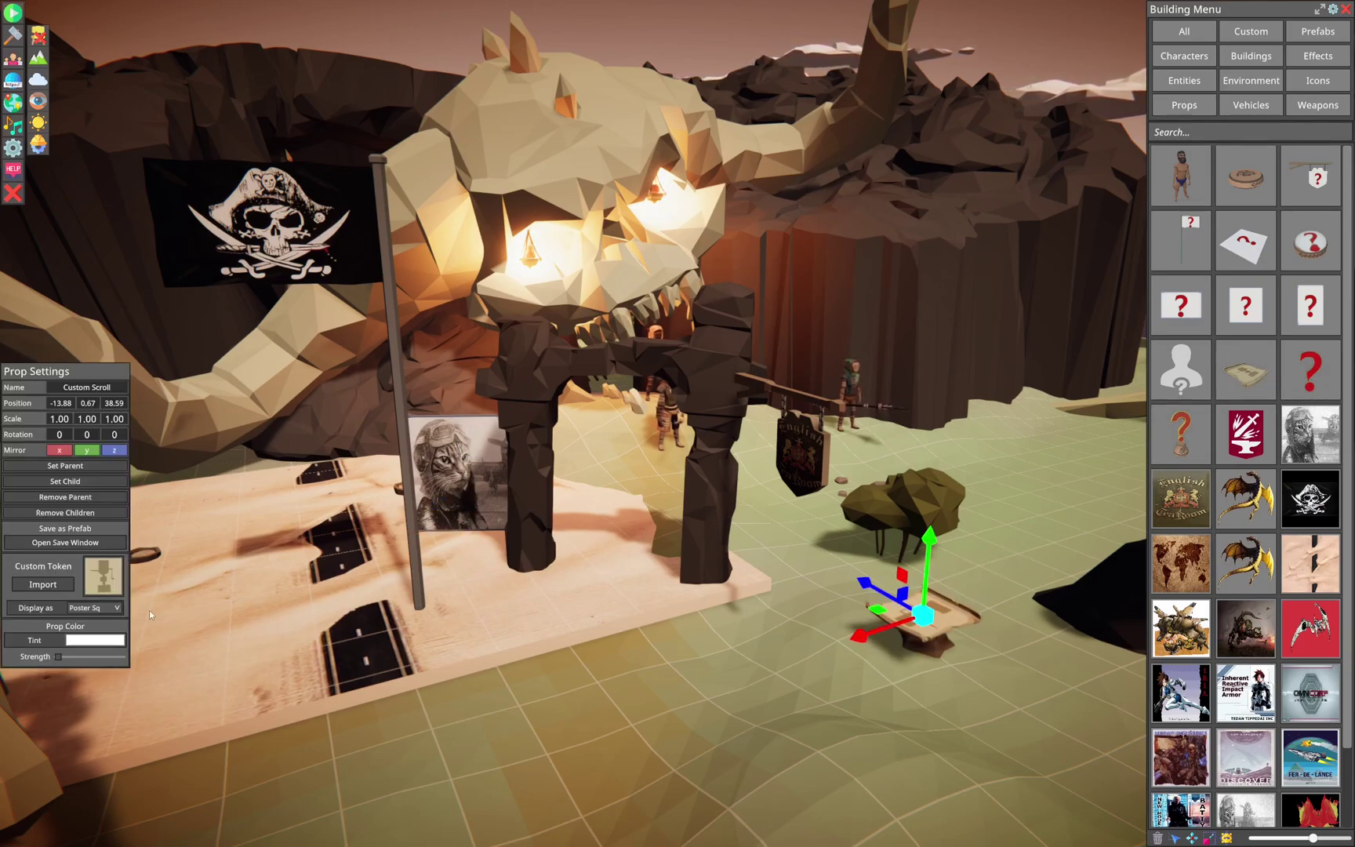
pyautogui.click(39, 584)
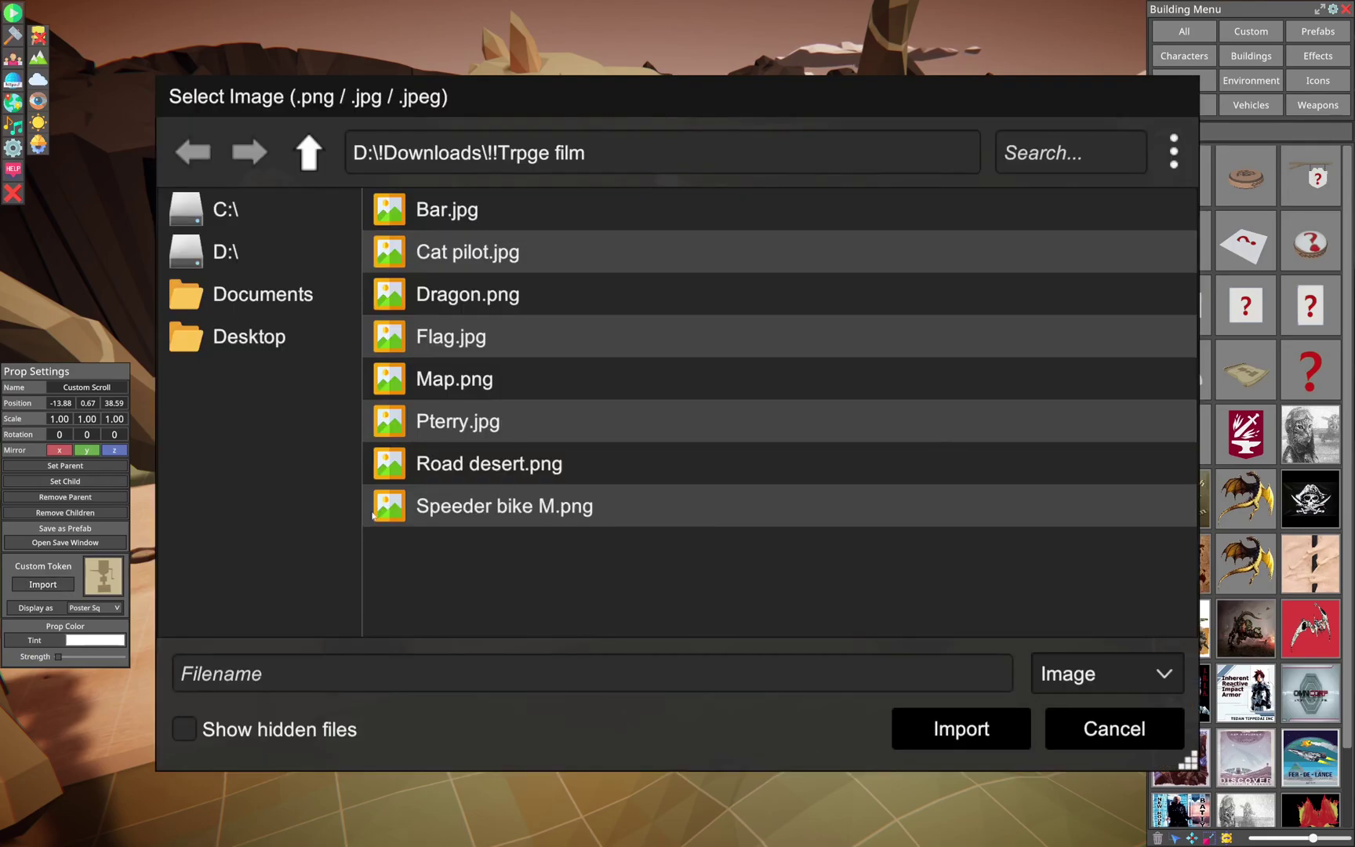
pyautogui.click(430, 380)
pyautogui.click(1005, 723)
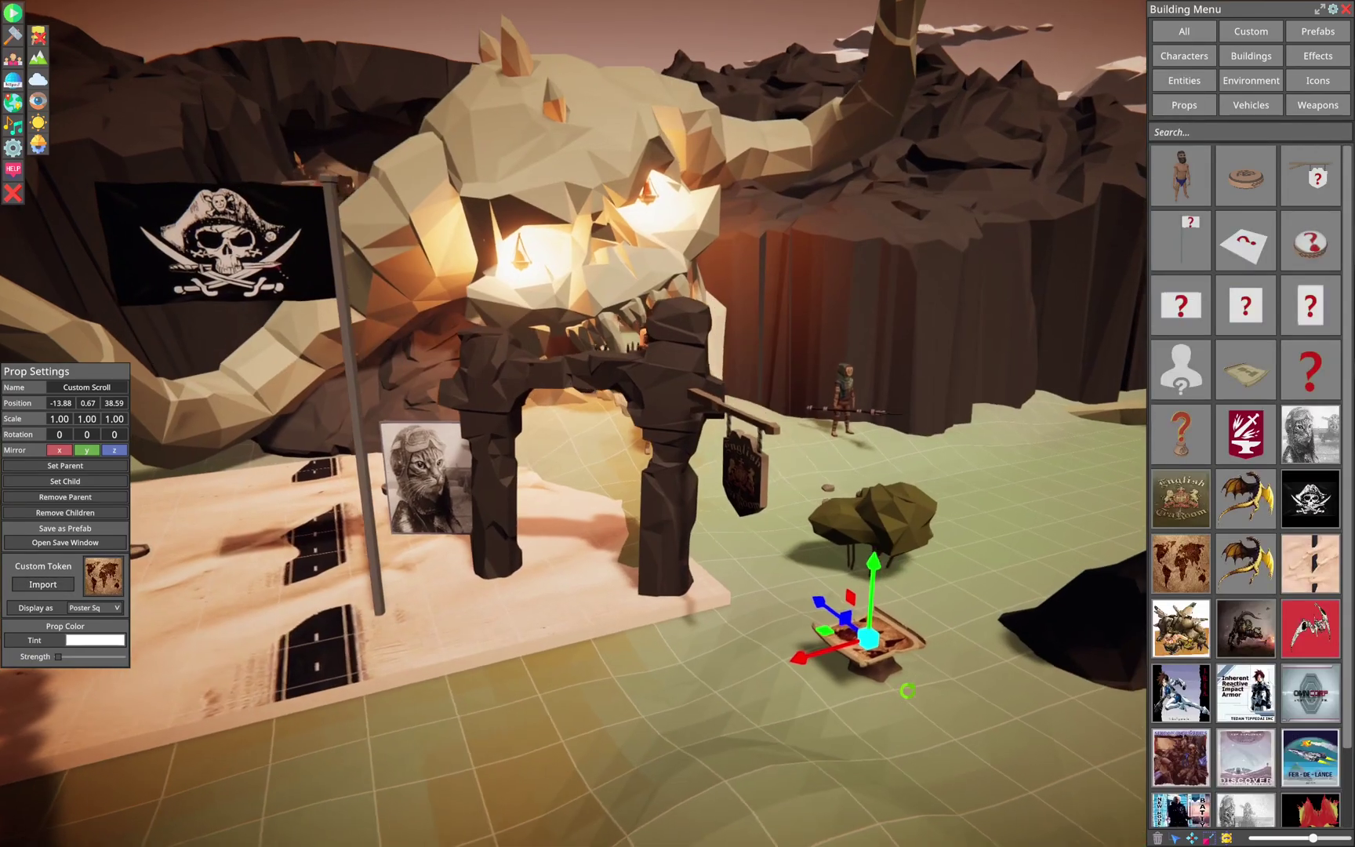
# - Raise the map scroll to a height of about 2.24 and rotate it upright to about 353, 91, 80 degrees, then deselect it
pyautogui.moveTo(907, 690); pyautogui.dragTo(880, 688, button='right')
pyautogui.moveTo(846, 602); pyautogui.dragTo(874, 563)
pyautogui.press('r')
pyautogui.moveTo(800, 502); pyautogui.dragTo(866, 535)
pyautogui.moveTo(729, 608); pyautogui.dragTo(928, 661, button='middle')
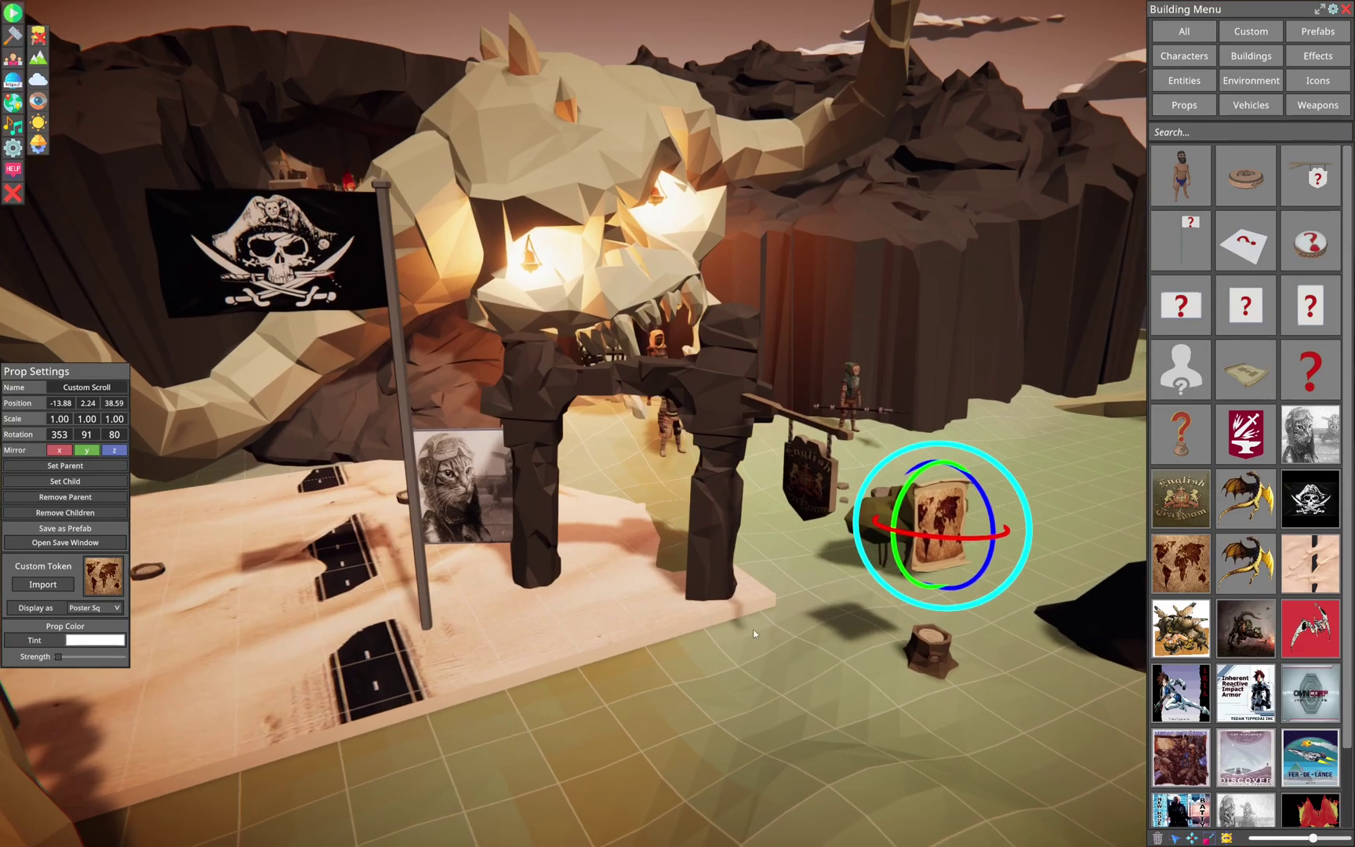
pyautogui.press('Escape')
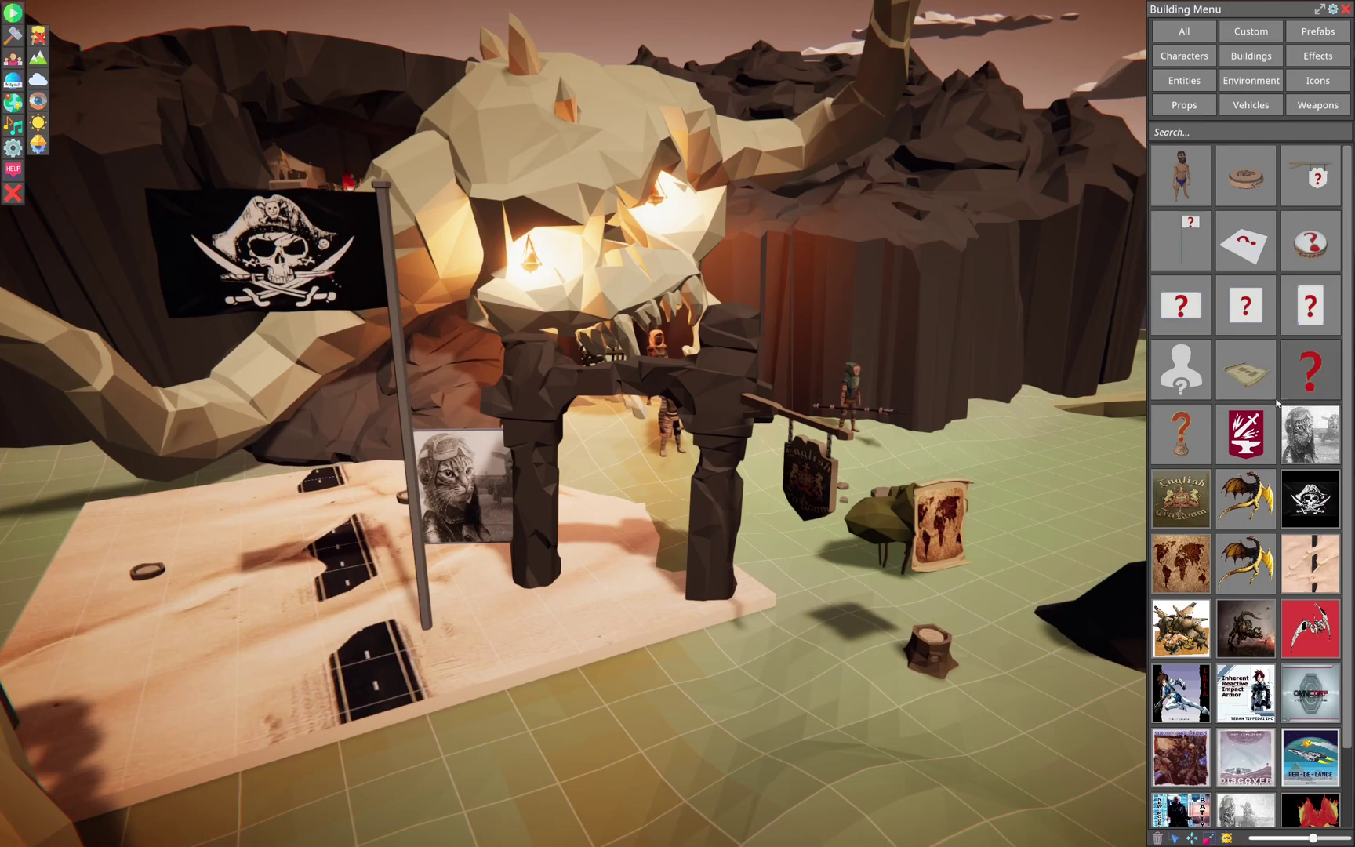
# - Place a custom character token with a round base on the grass in front of the arch's right pillar
pyautogui.moveTo(1181, 377); pyautogui.dragTo(711, 699)
pyautogui.moveTo(797, 720); pyautogui.dragTo(799, 712, button='middle')
pyautogui.moveTo(799, 712); pyautogui.dragTo(797, 709, button='right')
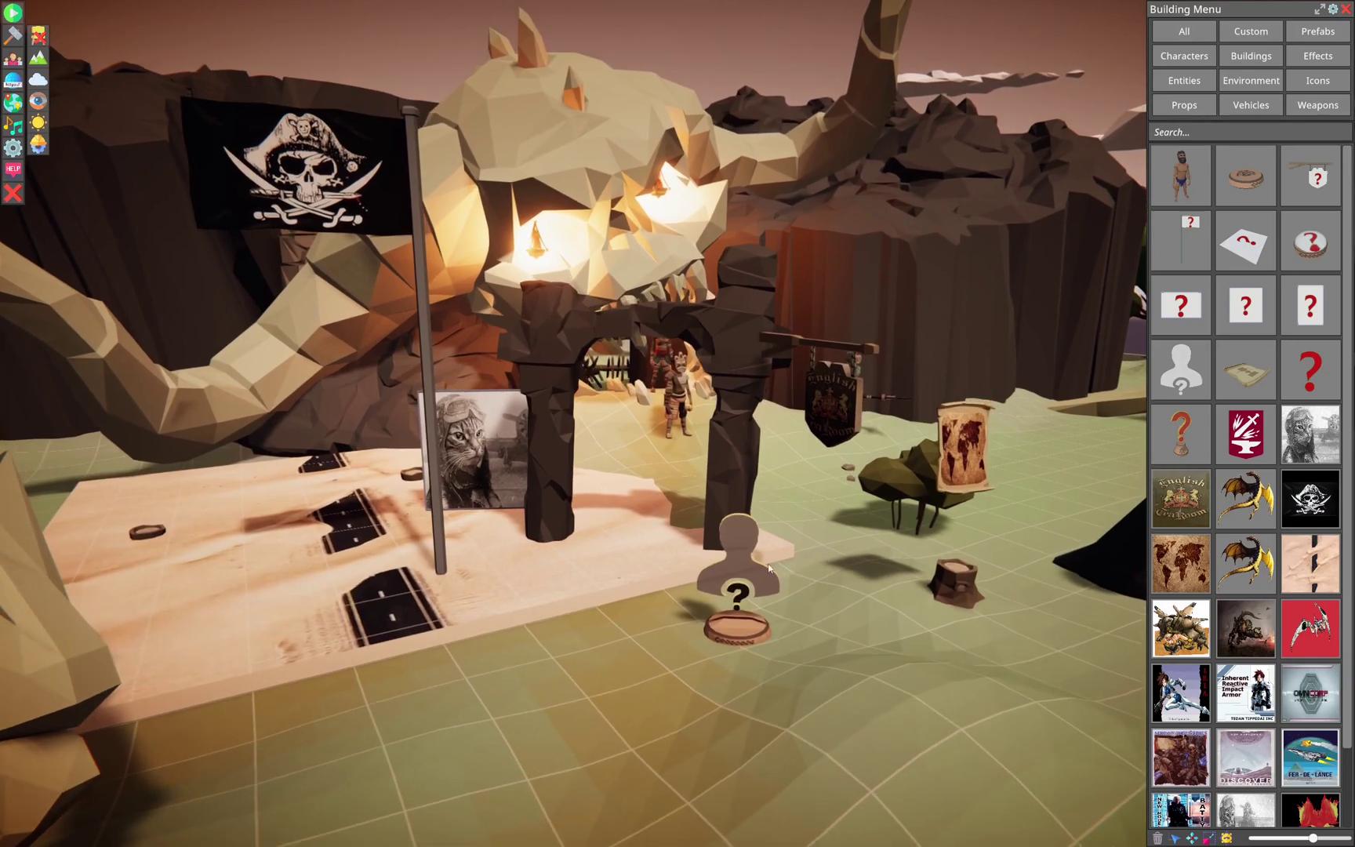
# - Import Dragon.png as the character token's image, overwriting the existing Dragon item
pyautogui.click(742, 626)
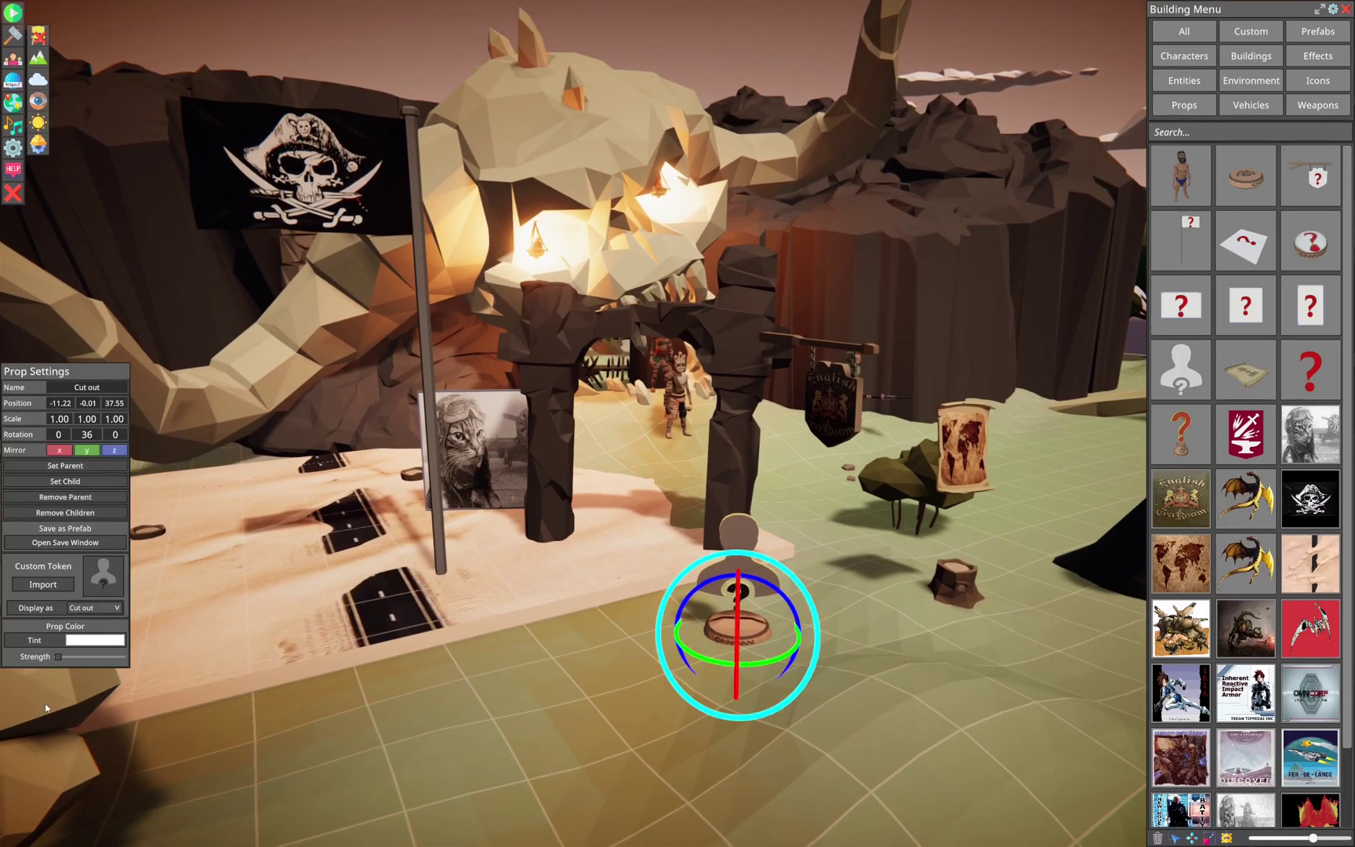
pyautogui.click(43, 586)
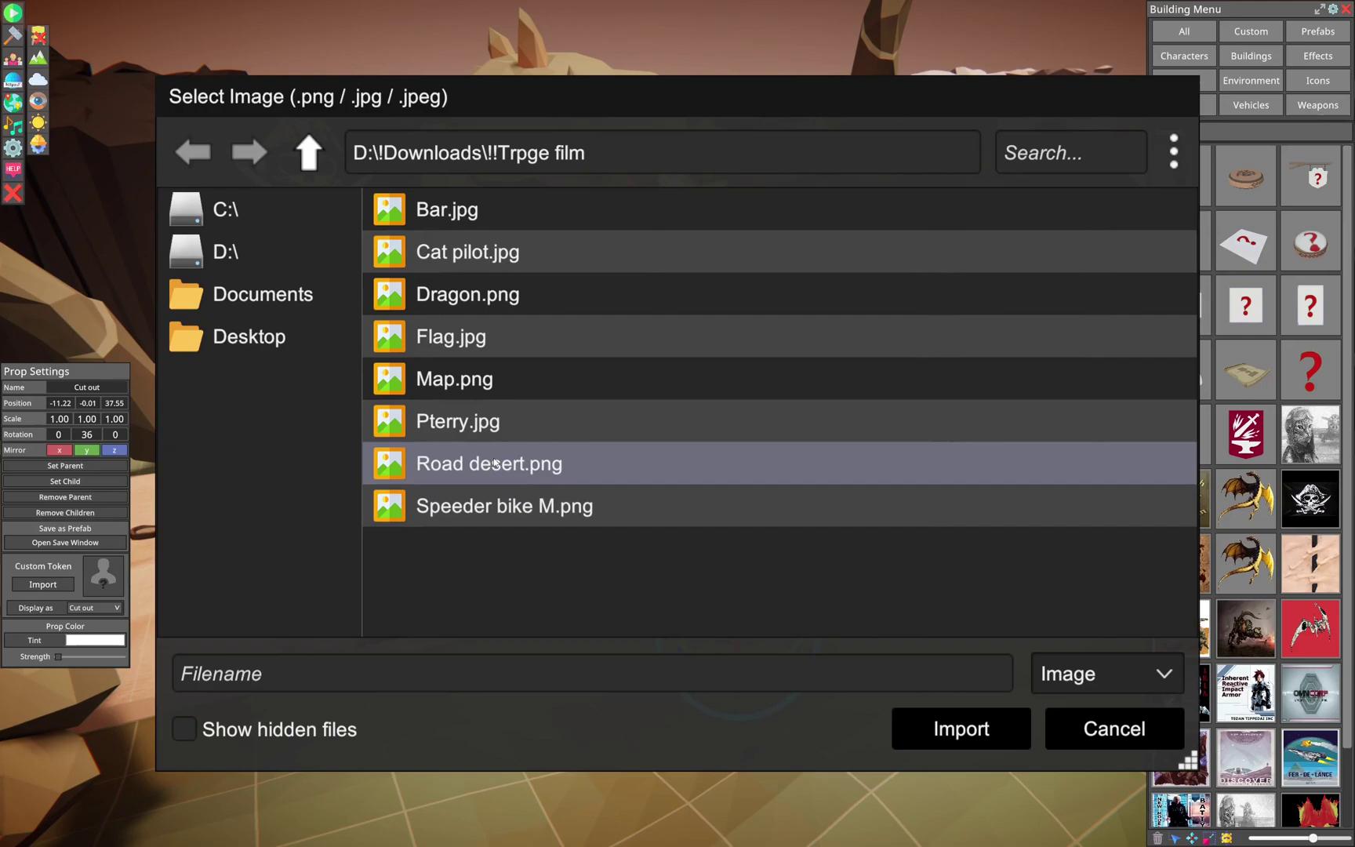
pyautogui.click(464, 296)
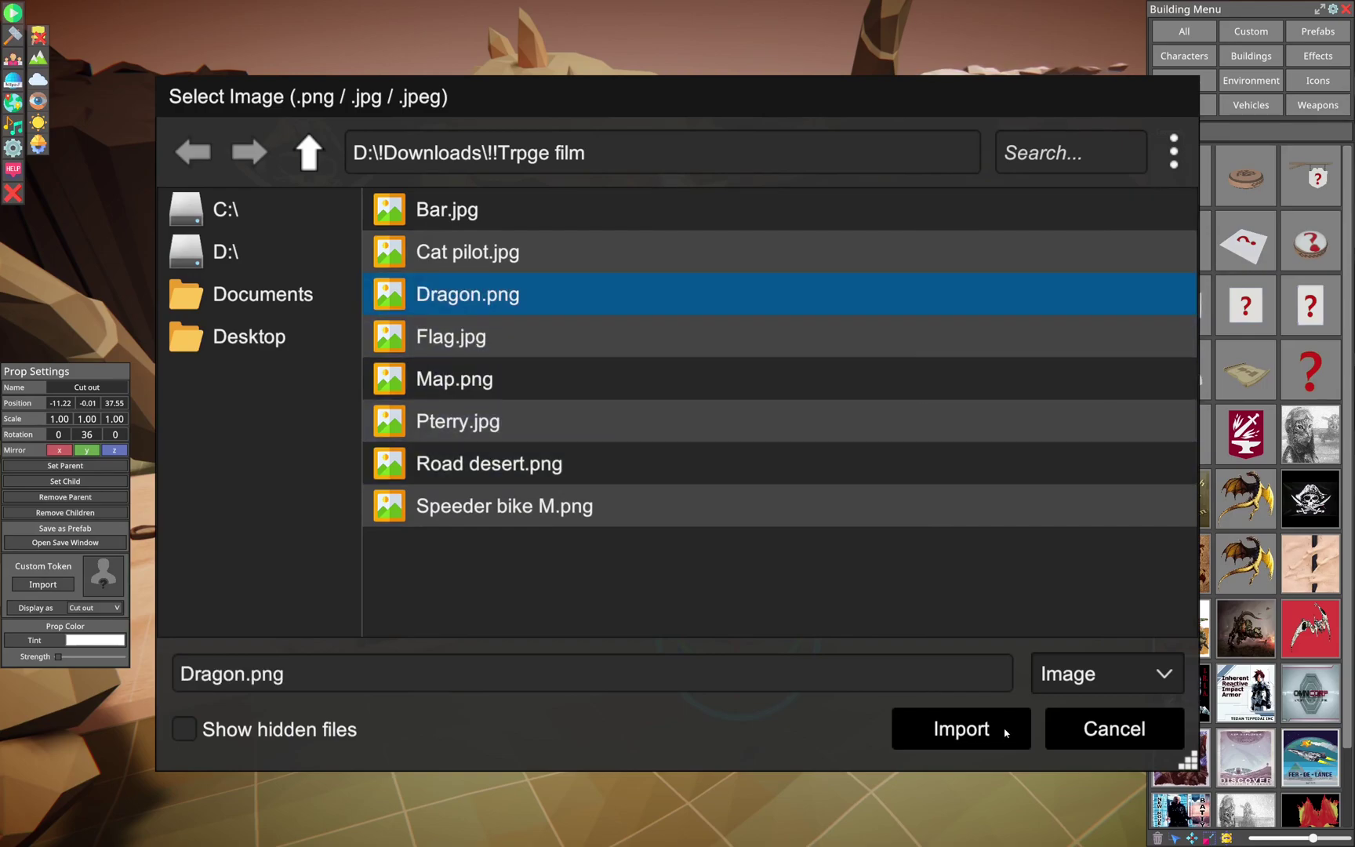
pyautogui.click(963, 730)
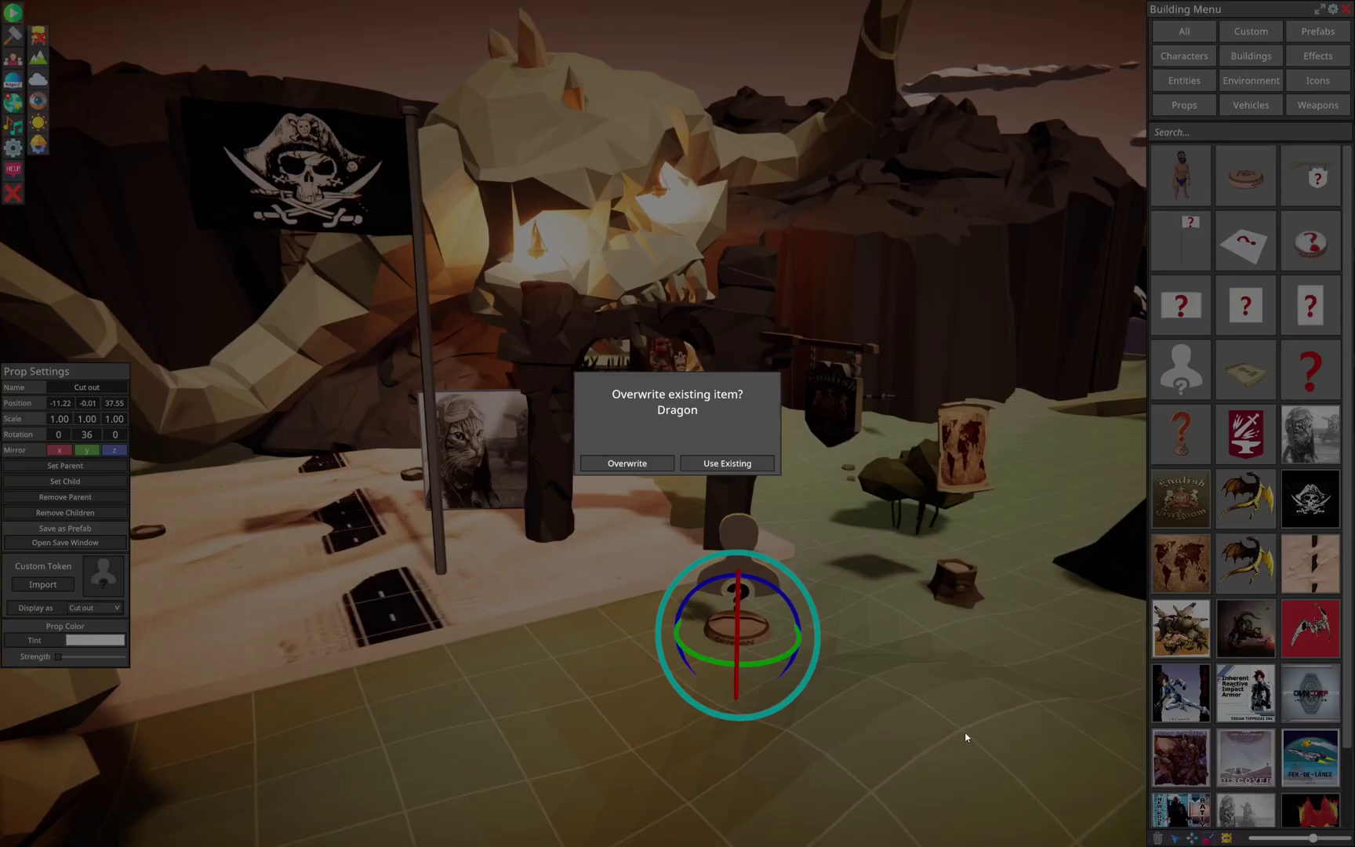
pyautogui.click(627, 464)
# - Scale the dragon token up uniformly to about 2.28
pyautogui.scroll(5, 790, 678)
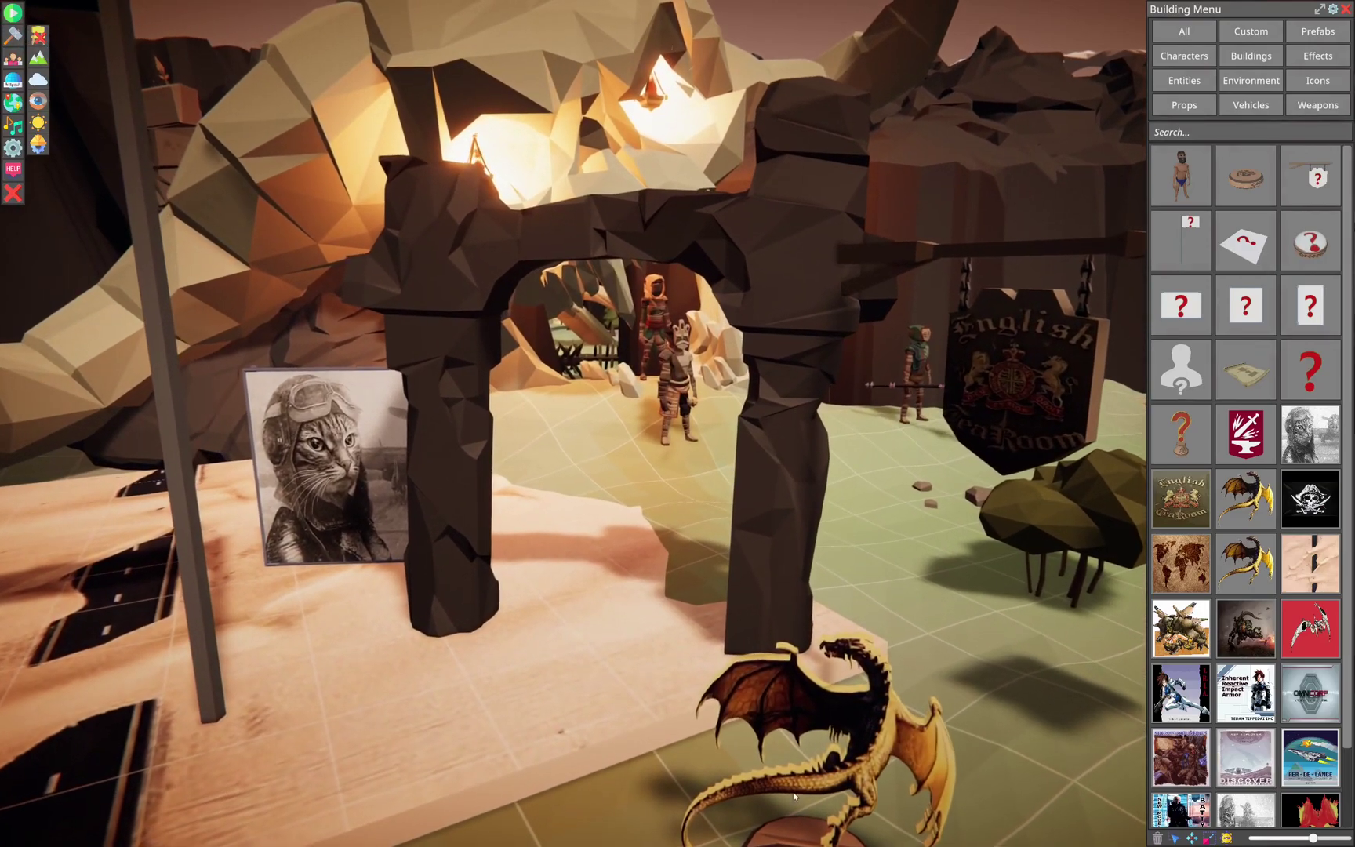
pyautogui.scroll(-3, 795, 719)
pyautogui.click(788, 770)
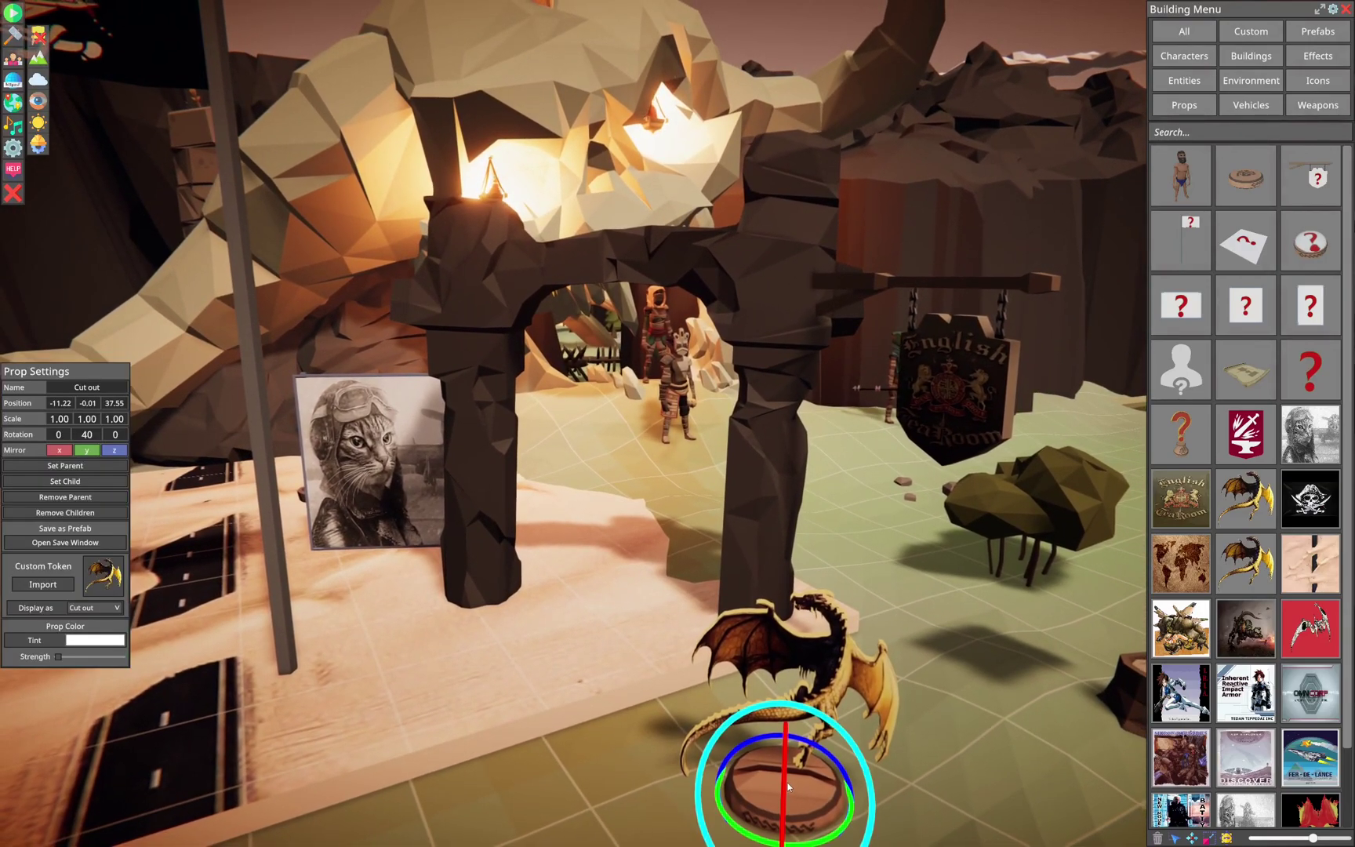
pyautogui.moveTo(788, 770)
pyautogui.mouseDown(button='right')
pyautogui.moveTo(837, 794)
pyautogui.moveTo(804, 762)
pyautogui.mouseUp(button='right')
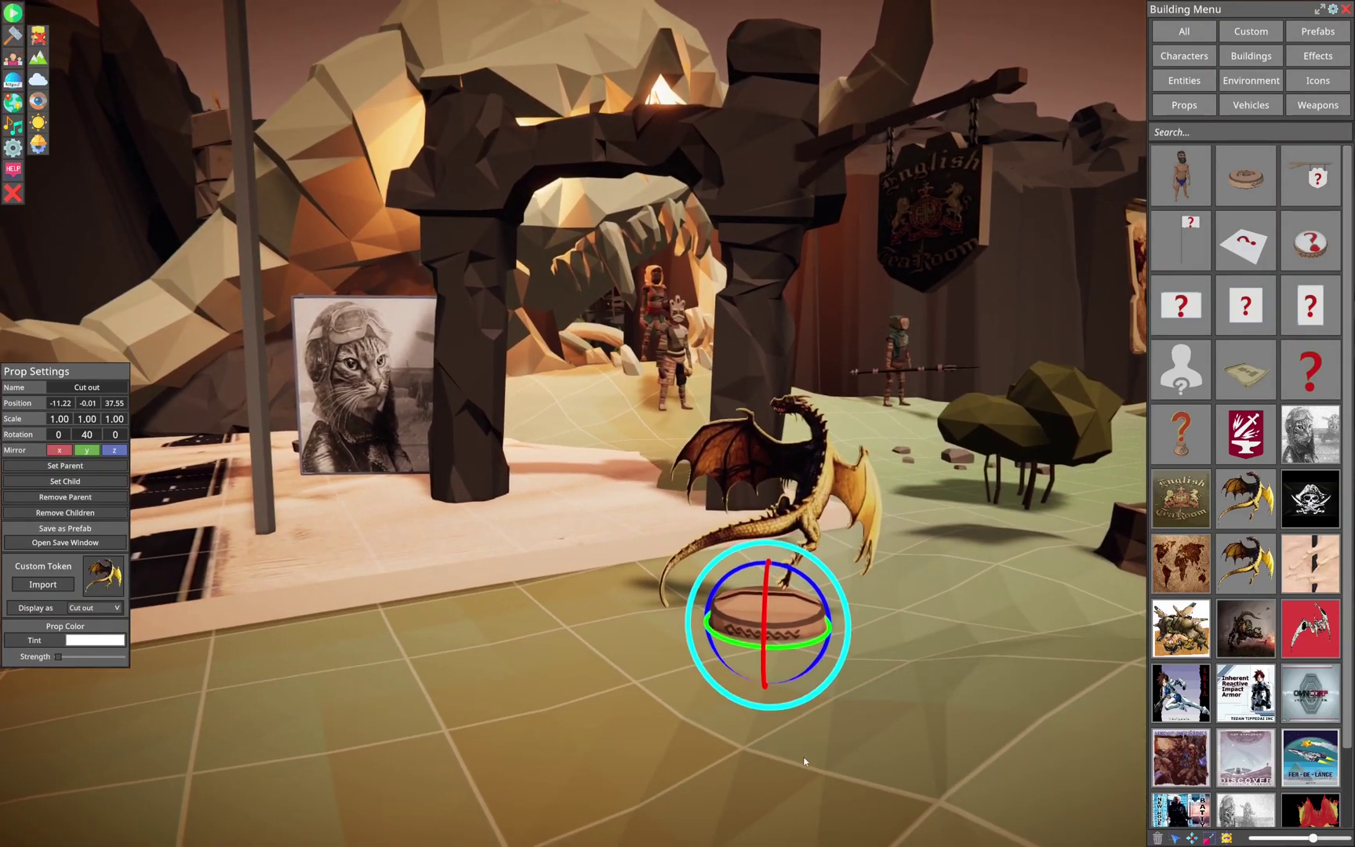
pyautogui.press('r')
pyautogui.press('e')
pyautogui.press('r')
pyautogui.moveTo(767, 625); pyautogui.dragTo(1005, 743)
pyautogui.scroll(-4, 823, 618)
pyautogui.moveTo(822, 617); pyautogui.dragTo(811, 652, button='right')
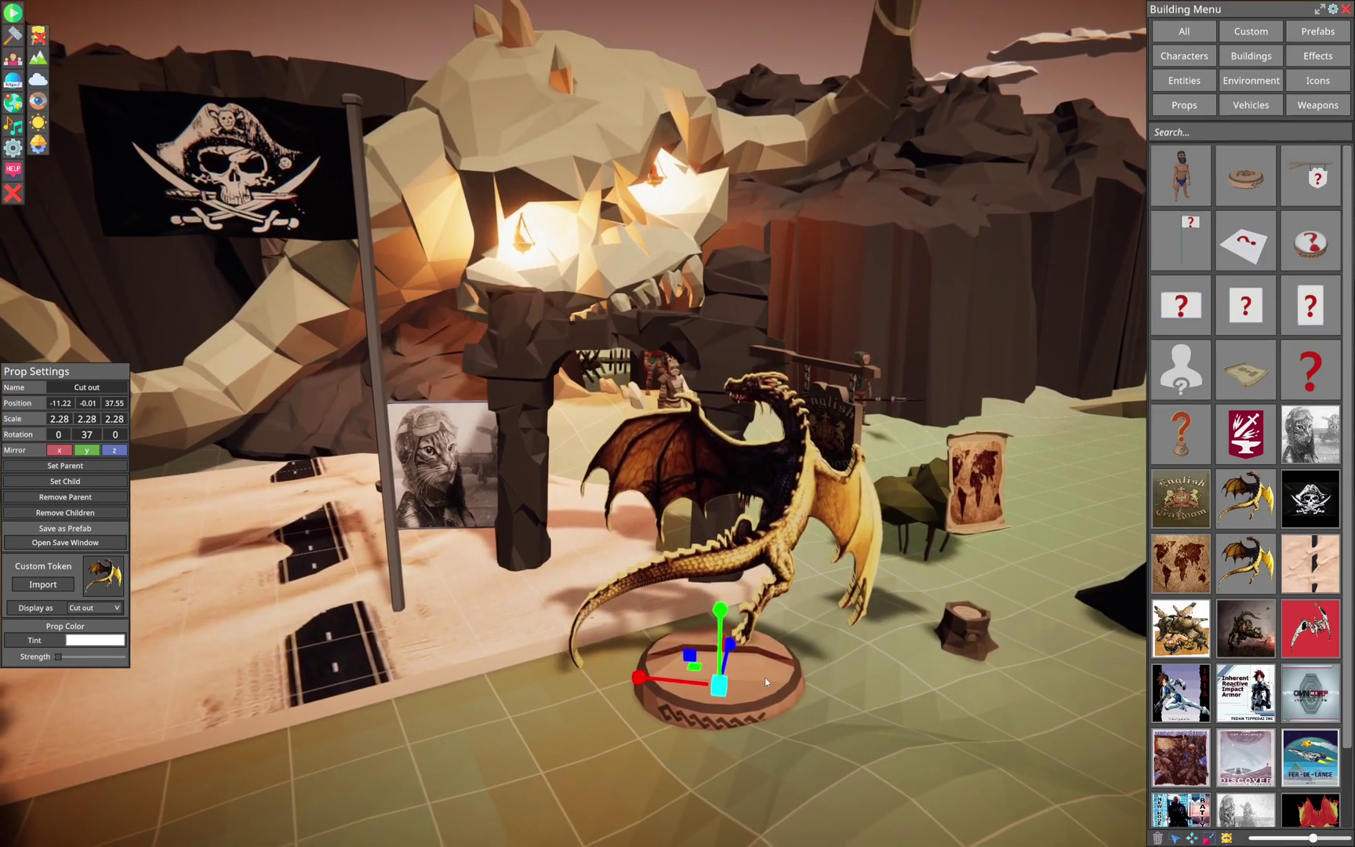
# - Rotate the dragon token to about 33° around Y, then deselect it
pyautogui.press('e')
pyautogui.moveTo(704, 719)
pyautogui.mouseDown()
pyautogui.moveTo(753, 719)
pyautogui.moveTo(677, 716)
pyautogui.moveTo(708, 713)
pyautogui.mouseUp()
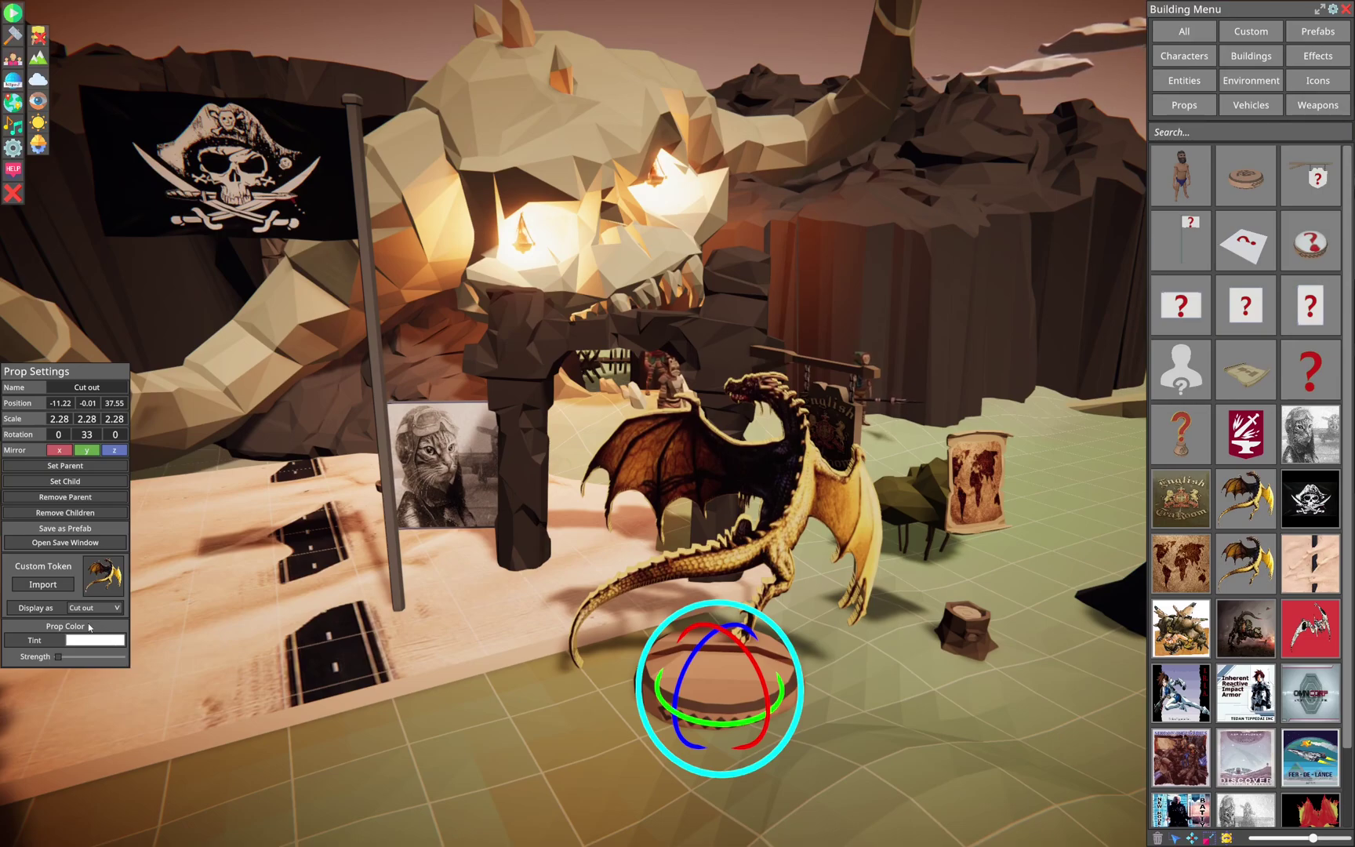
pyautogui.moveTo(551, 680); pyautogui.dragTo(708, 593, button='right')
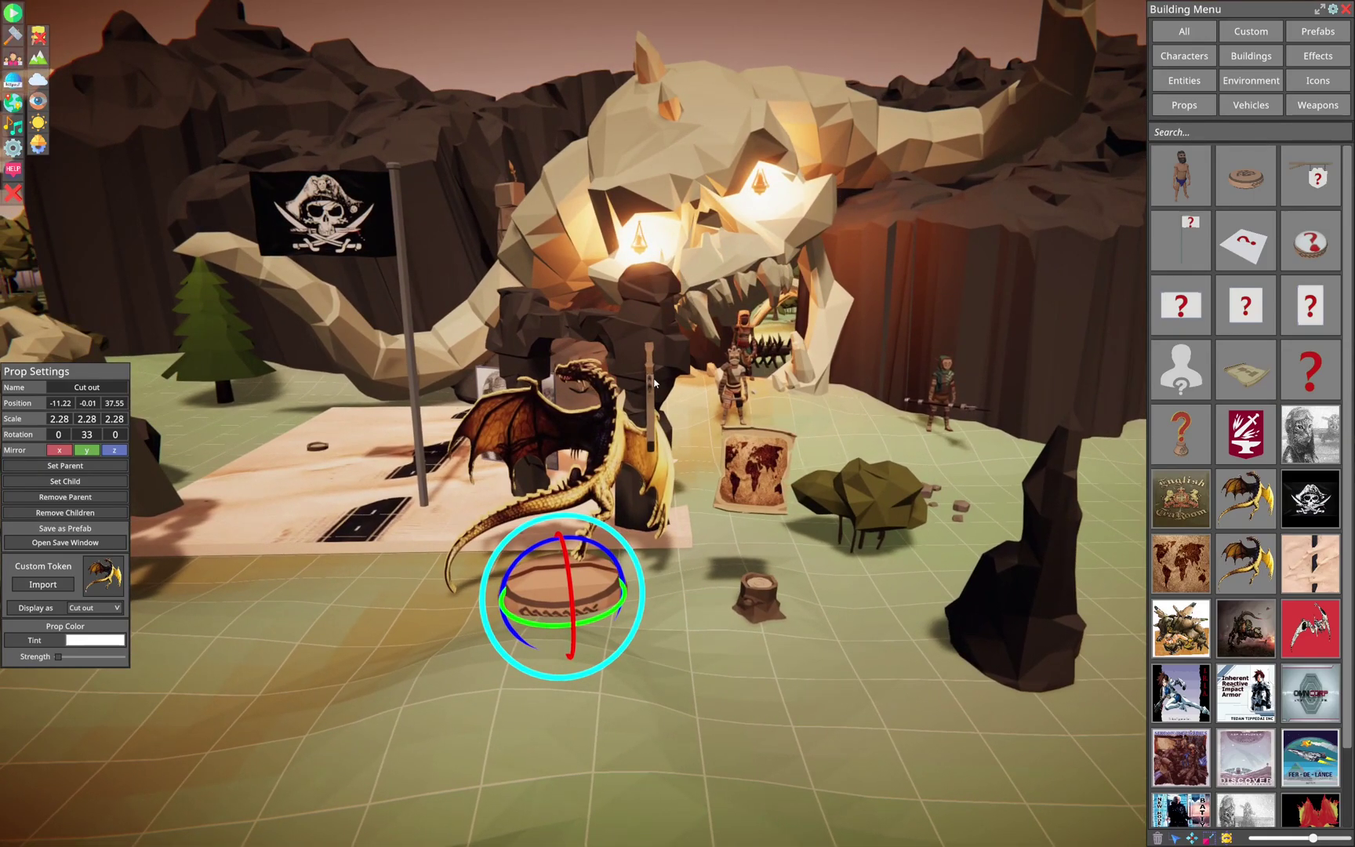
pyautogui.moveTo(616, 621); pyautogui.dragTo(643, 671, button='right')
pyautogui.click(954, 614)
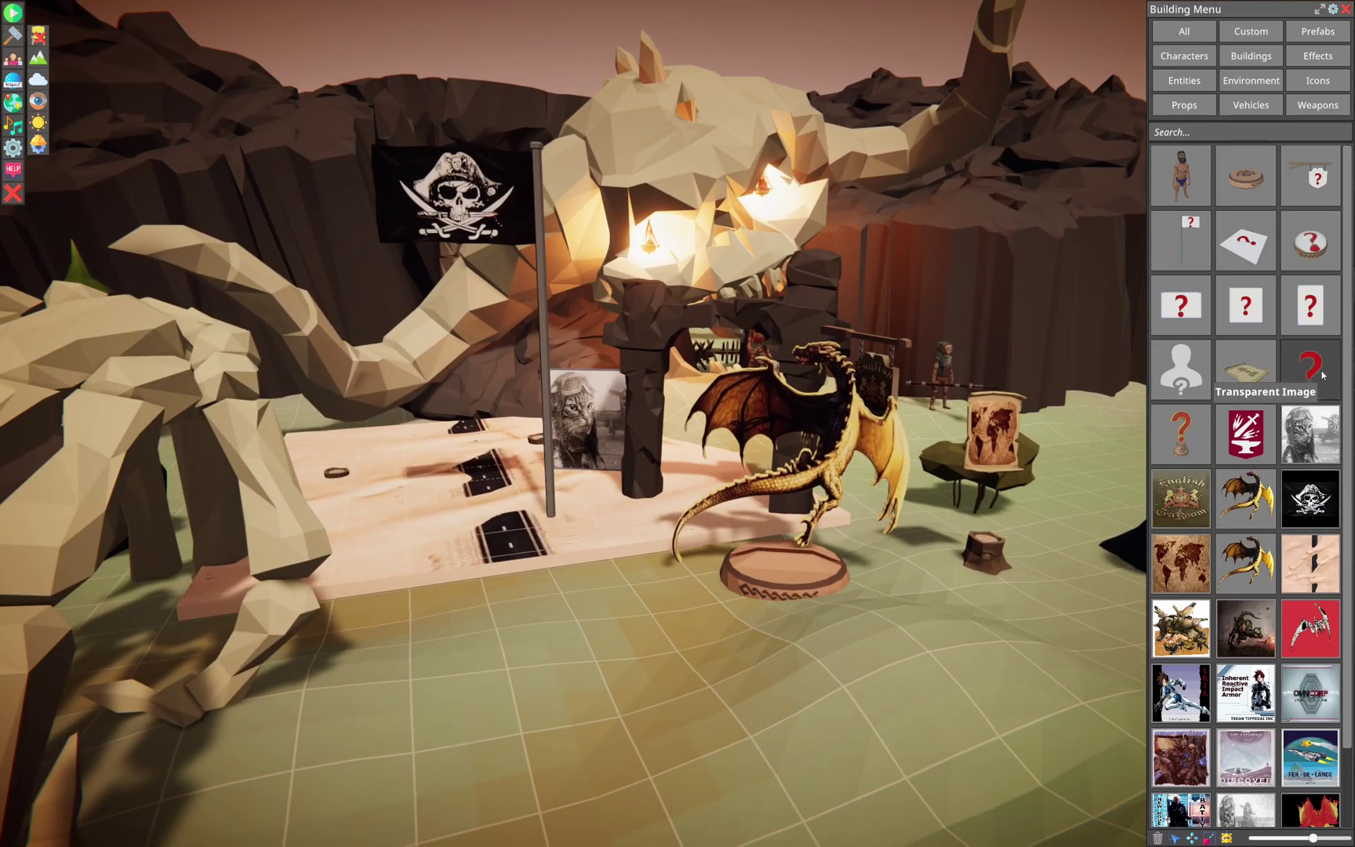
# - Place a transparent image on the grass in front of the flagpole and import Dragon.png into it, overwriting the existing item
pyautogui.moveTo(1323, 376); pyautogui.dragTo(580, 623)
pyautogui.click(582, 577)
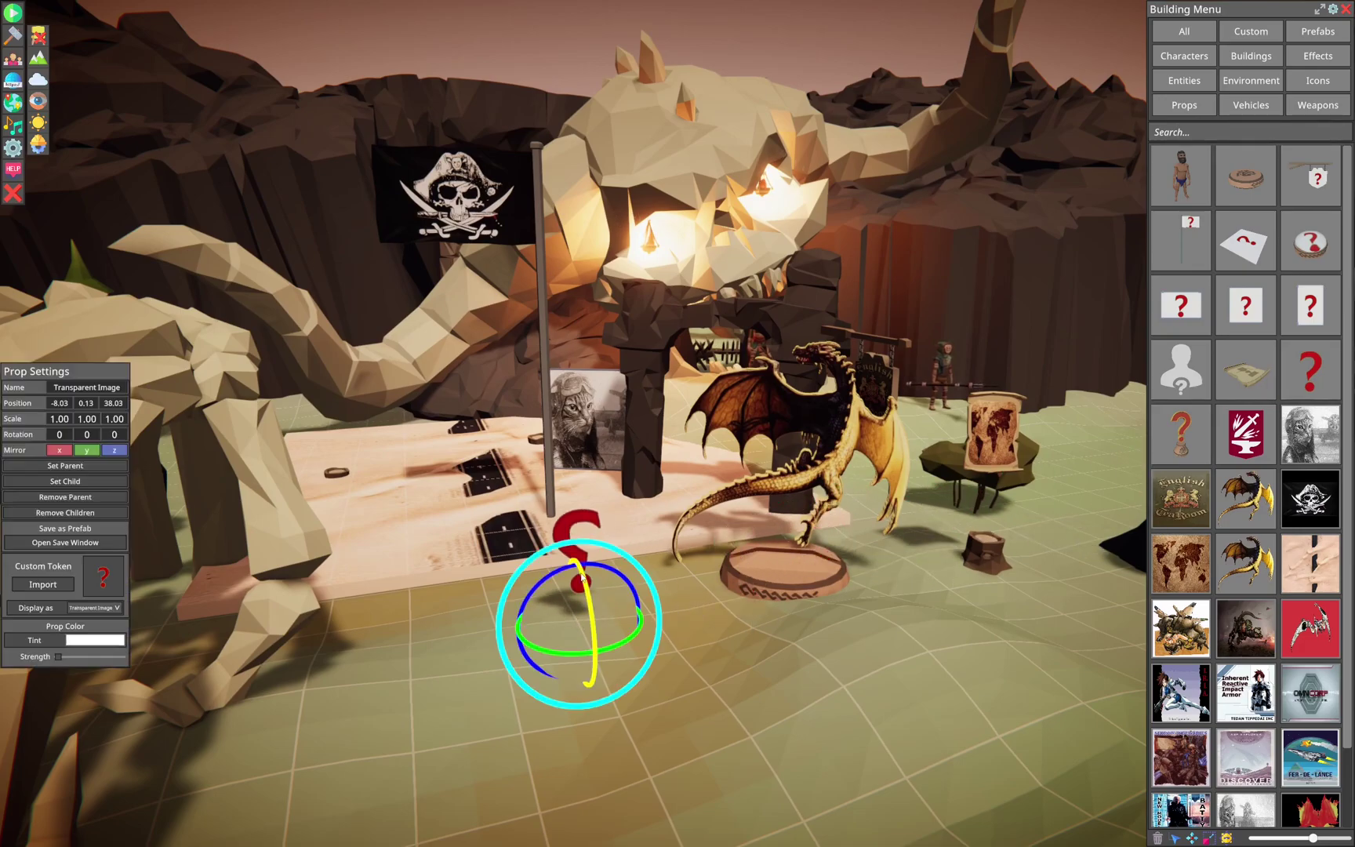
pyautogui.click(43, 584)
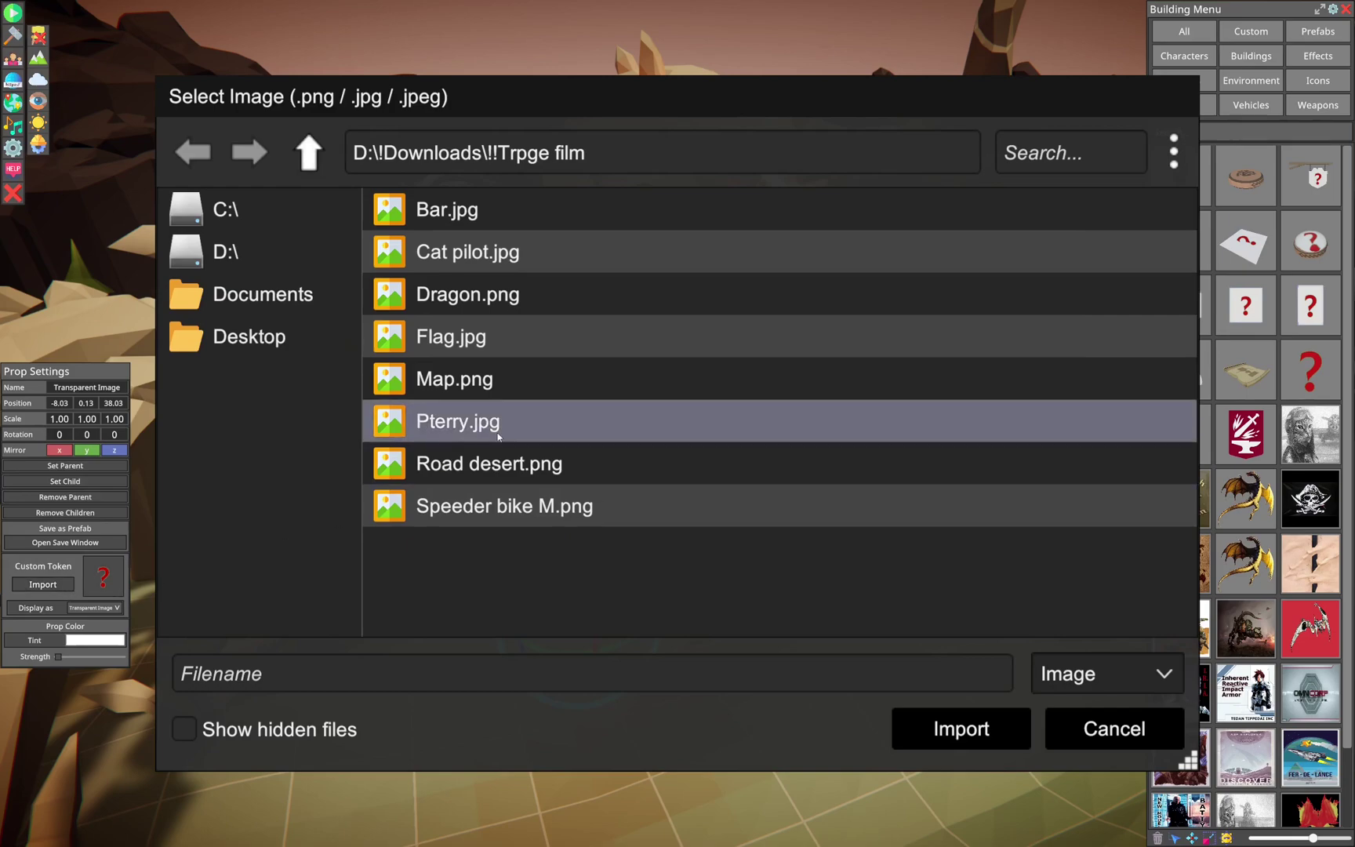
pyautogui.click(470, 295)
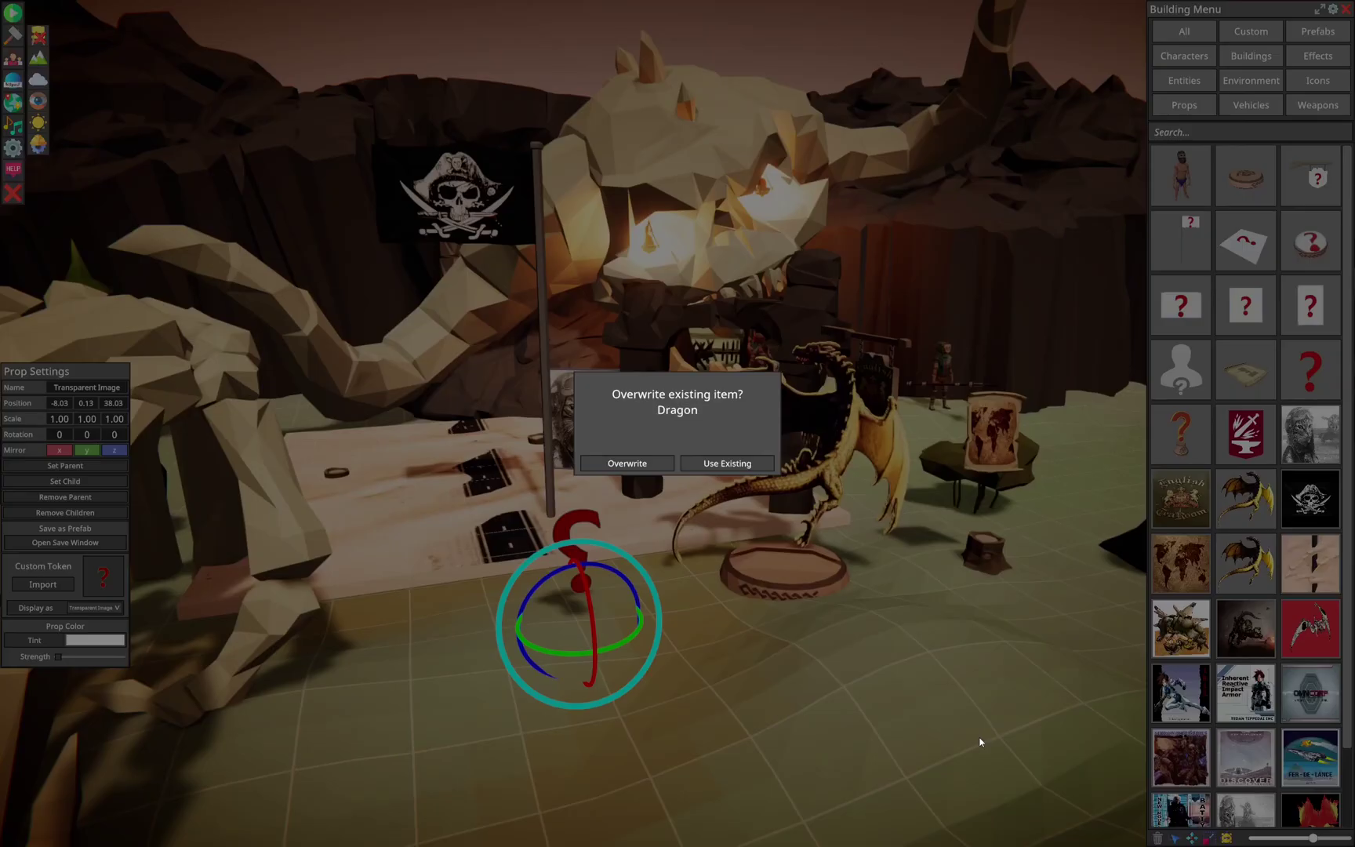
pyautogui.click(627, 463)
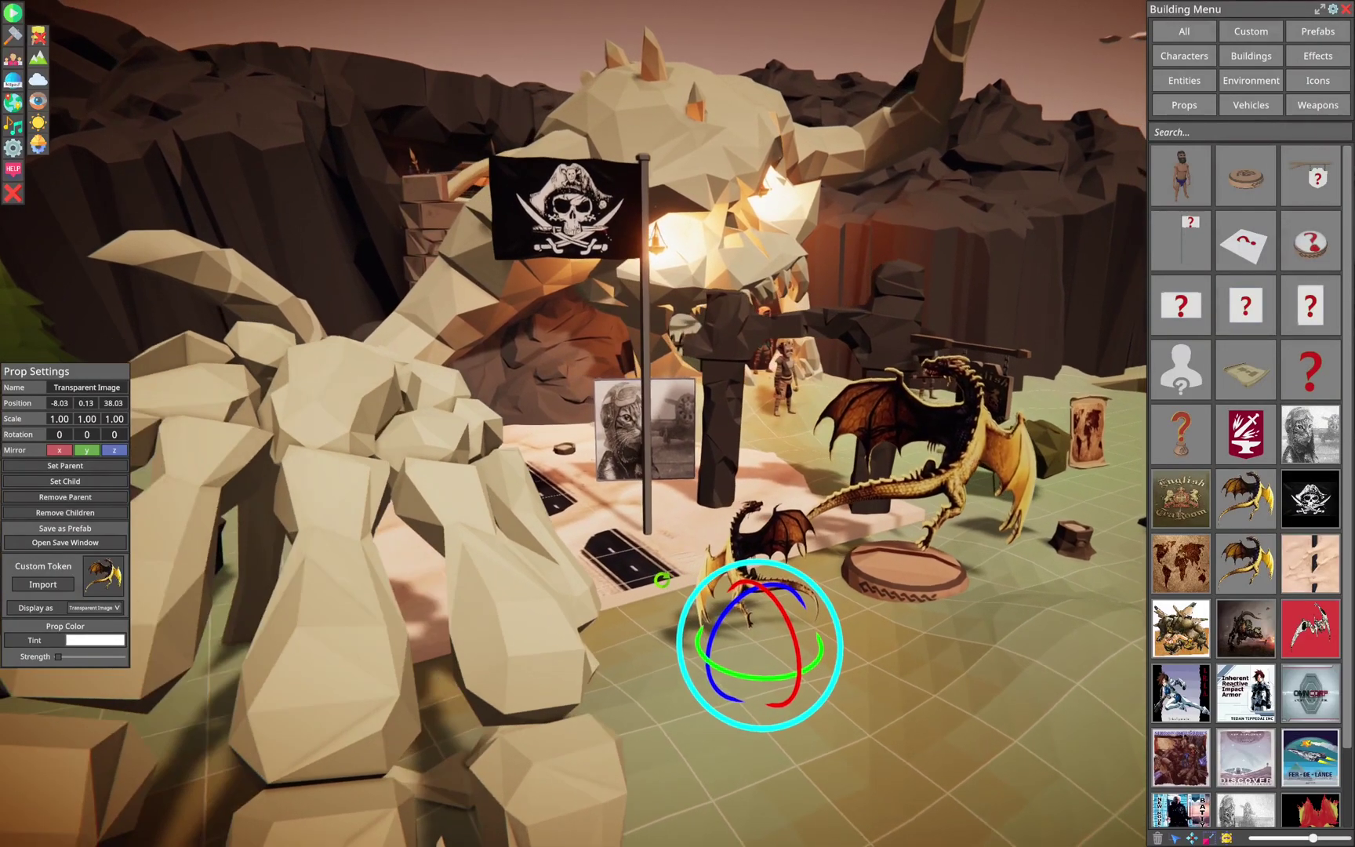
# - Rotate the transparent dragon image to about 32° around Y and lift it into the air at about X -11.23, Y 3.12, Z 40.03
pyautogui.moveTo(662, 580); pyautogui.dragTo(549, 667, button='right')
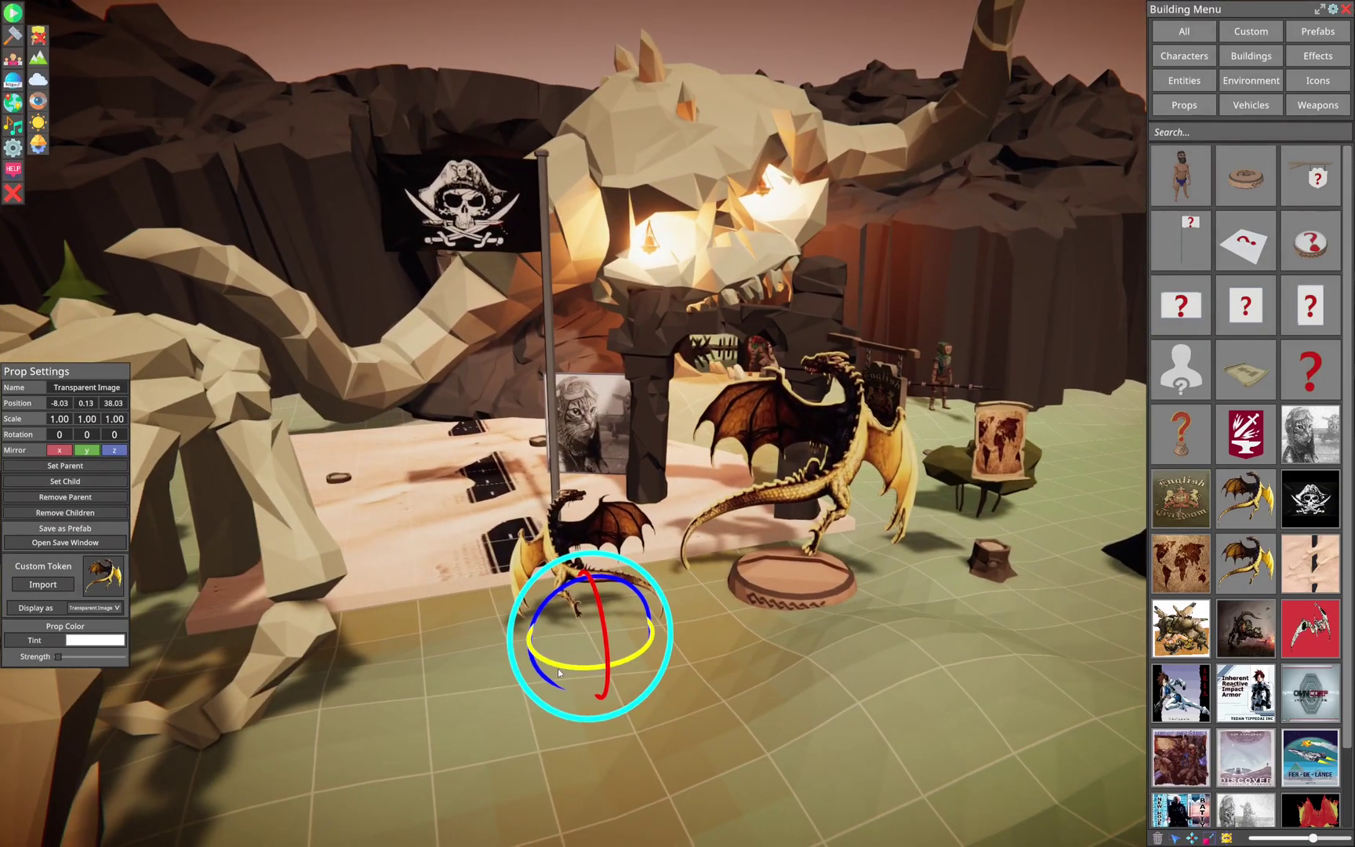
pyautogui.moveTo(570, 668); pyautogui.dragTo(886, 392)
pyautogui.press('w')
pyautogui.moveTo(886, 392); pyautogui.dragTo(960, 467, button='right')
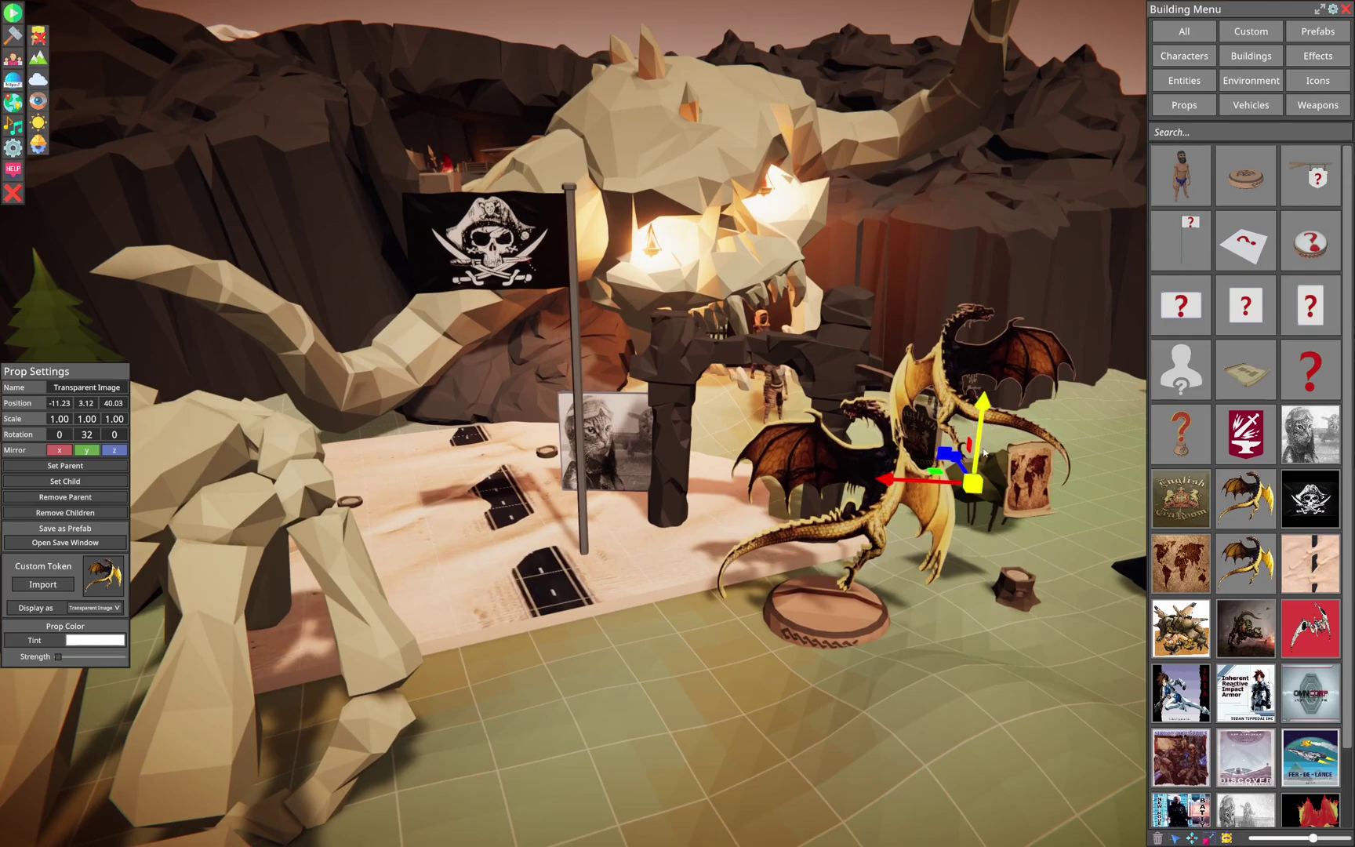
# - Move the flying dragon image so it hovers above the hanging sign, and turn it further around its vertical axis
pyautogui.moveTo(964, 464); pyautogui.dragTo(919, 392)
pyautogui.moveTo(919, 392); pyautogui.dragTo(955, 425, button='right')
pyautogui.press('e')
pyautogui.moveTo(932, 475); pyautogui.dragTo(883, 475)
pyautogui.press('w')
pyautogui.moveTo(896, 414); pyautogui.dragTo(900, 437)
pyautogui.moveTo(900, 437); pyautogui.dragTo(964, 487, button='right')
# - Move the large dragon token from the grass to the far corner of the desert road map
pyautogui.click(950, 659)
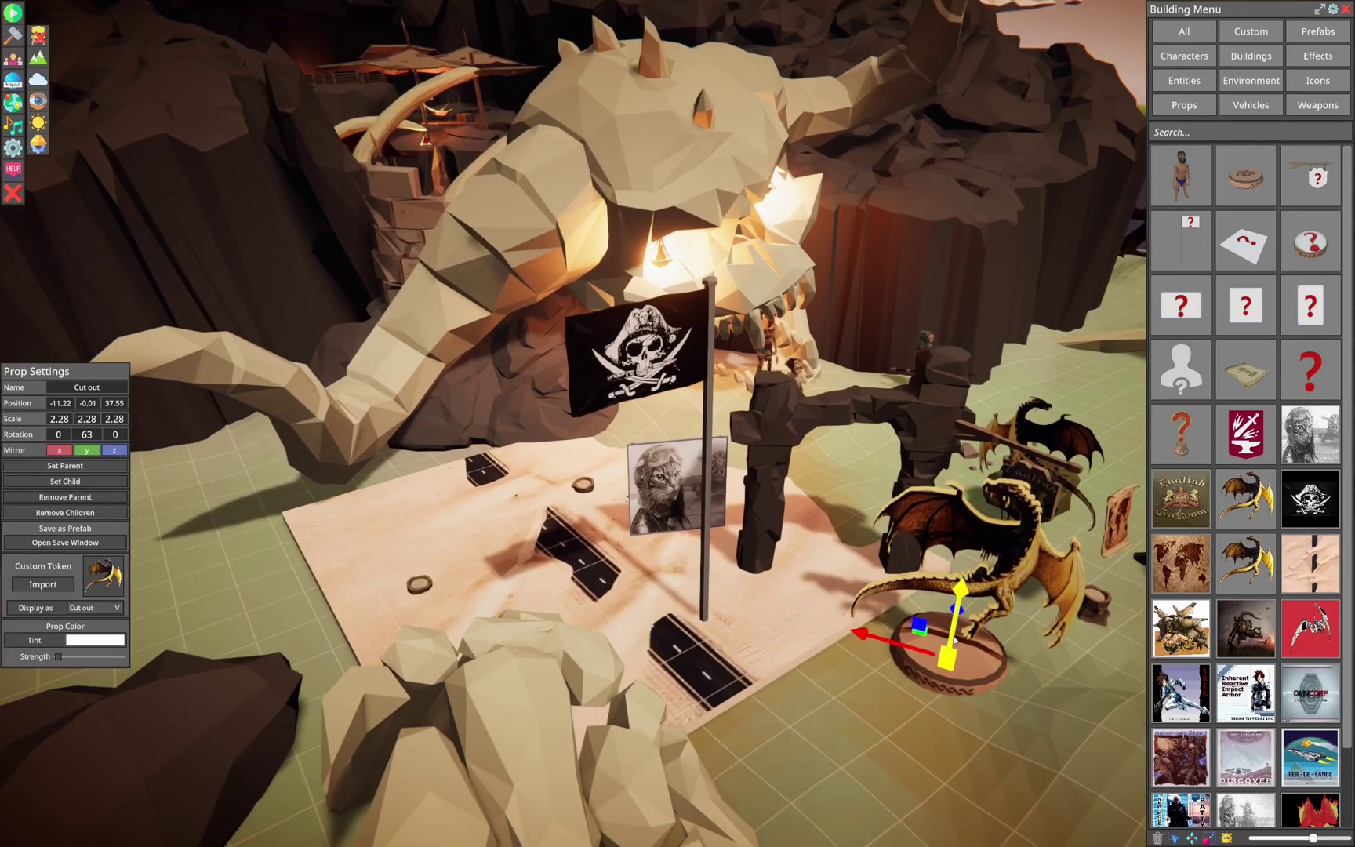
pyautogui.click(960, 684)
pyautogui.moveTo(959, 685); pyautogui.dragTo(384, 531)
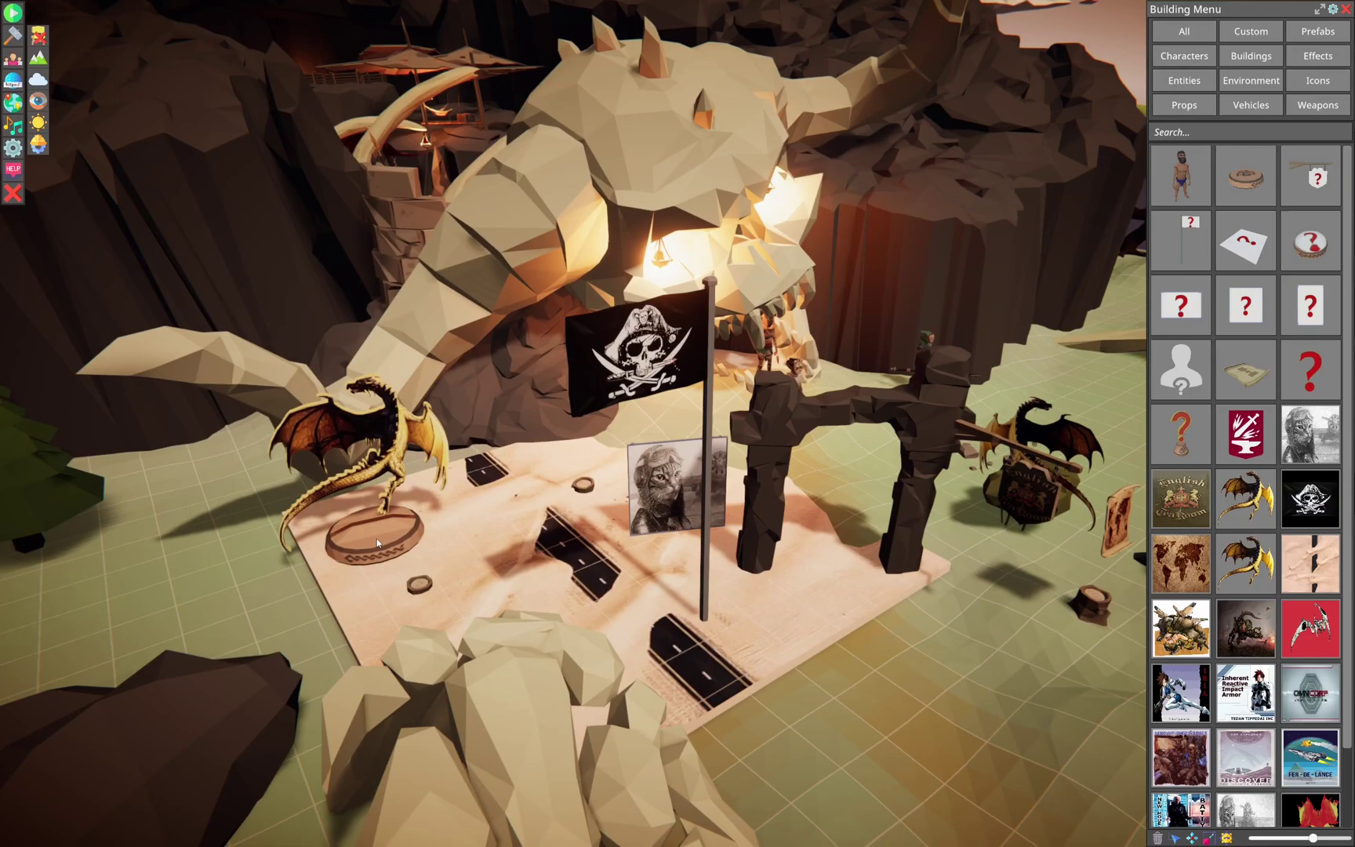
# - Place a custom mesh on the grass in front of the arch and import v hovercar sleek.obj, overwriting the existing item
pyautogui.moveTo(784, 627); pyautogui.dragTo(683, 579, button='right')
pyautogui.scroll(3, 879, 558)
pyautogui.moveTo(878, 557); pyautogui.dragTo(919, 574, button='right')
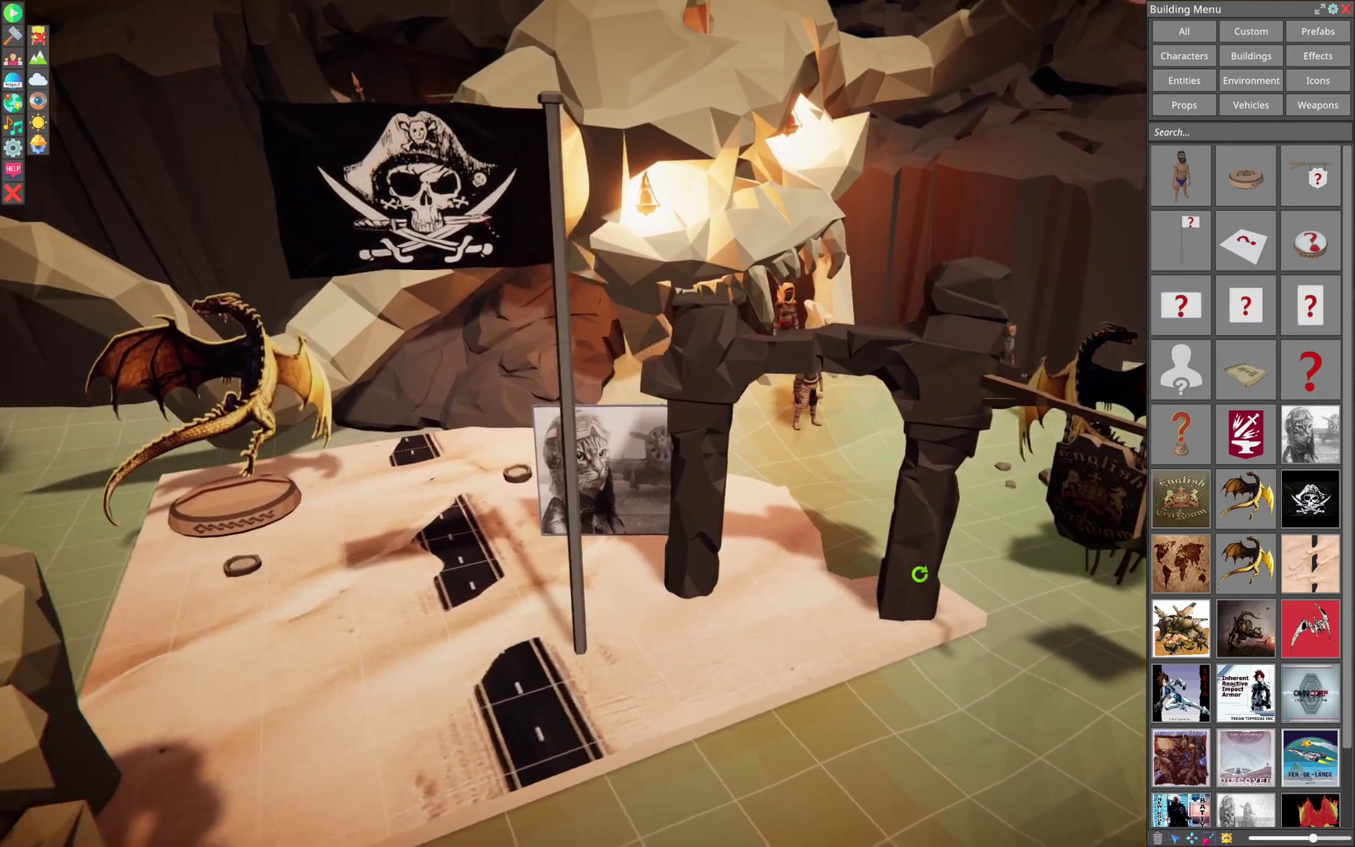
pyautogui.moveTo(919, 574); pyautogui.dragTo(860, 555, button='middle')
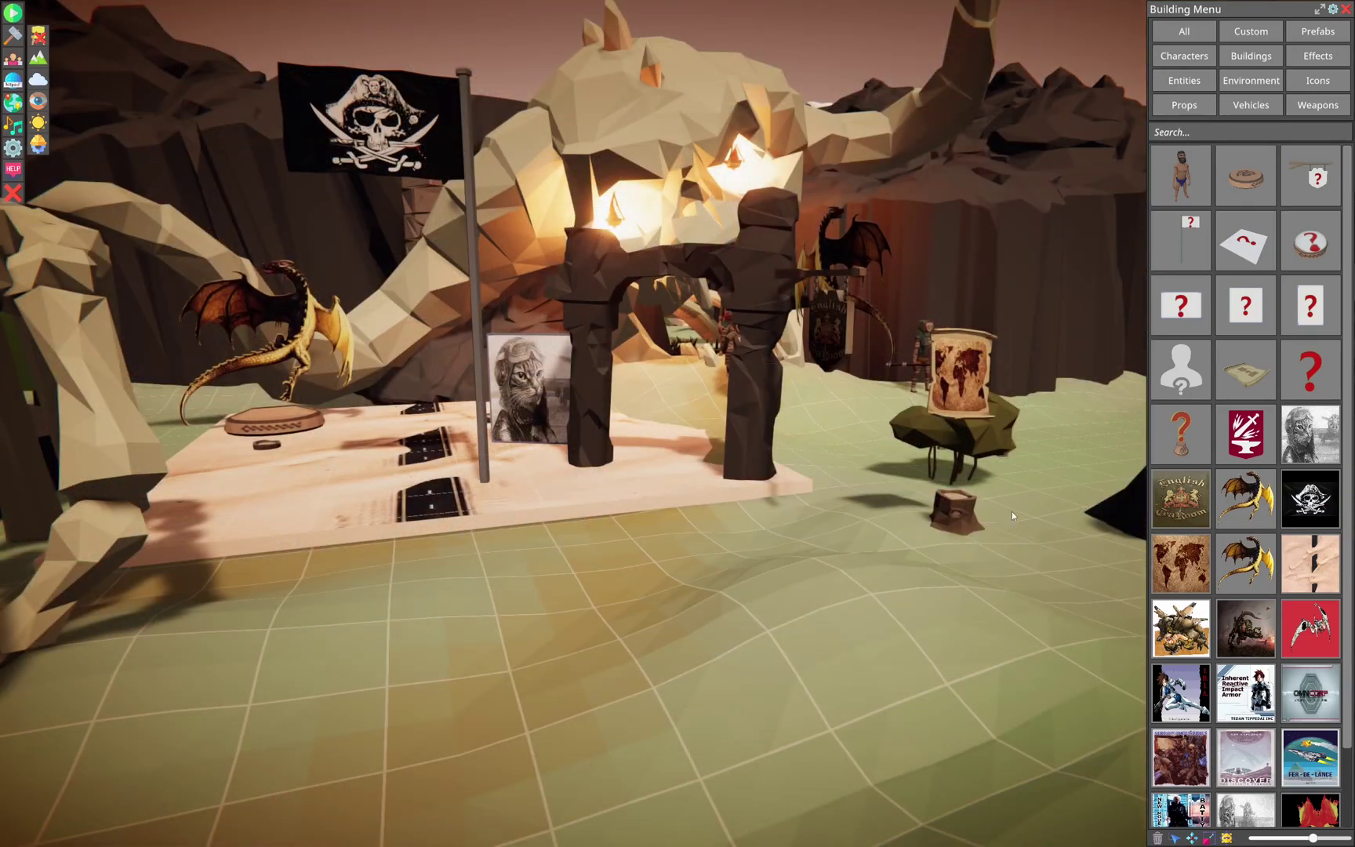
pyautogui.moveTo(1173, 441); pyautogui.dragTo(846, 592)
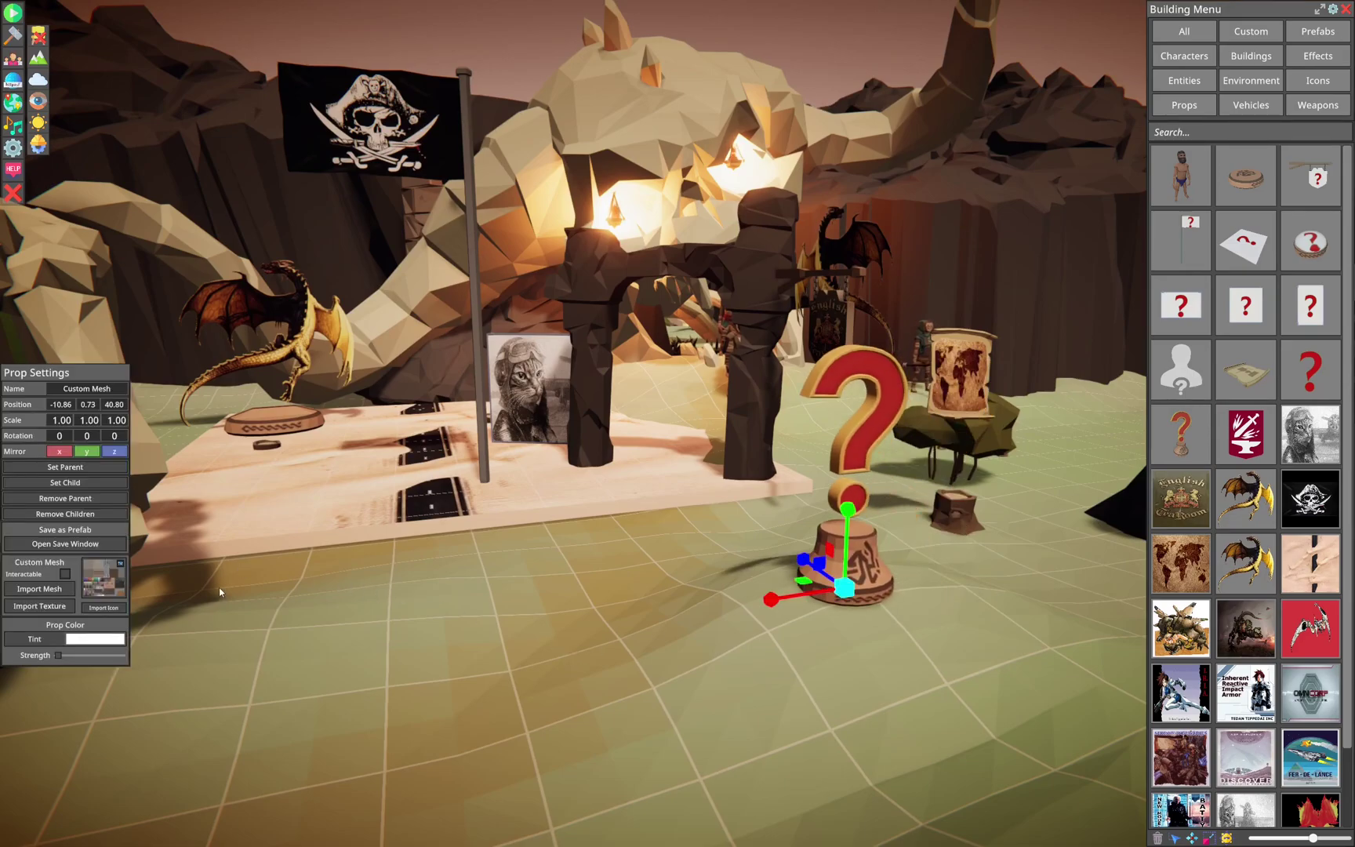
pyautogui.click(39, 588)
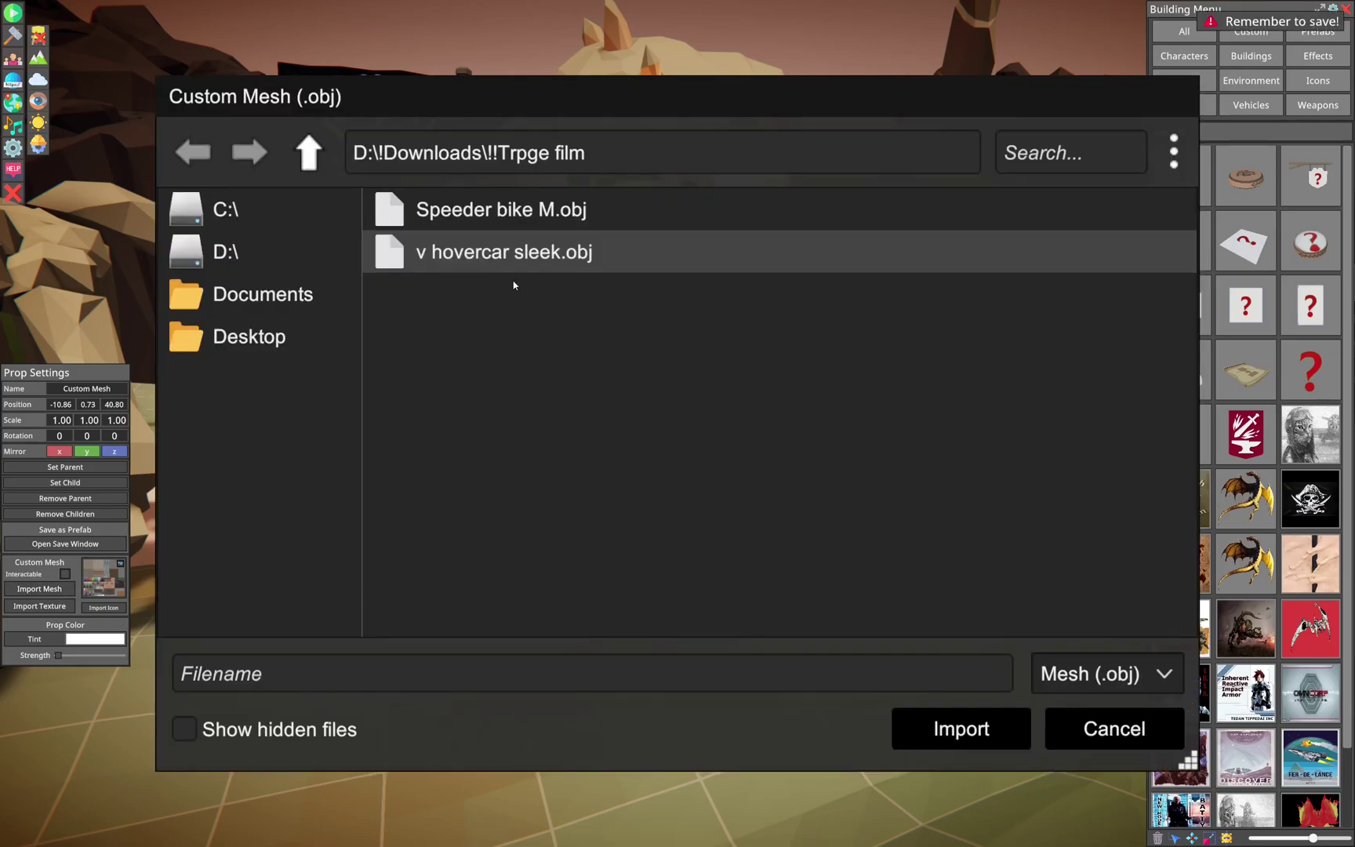
pyautogui.click(483, 265)
pyautogui.doubleClick(483, 265)
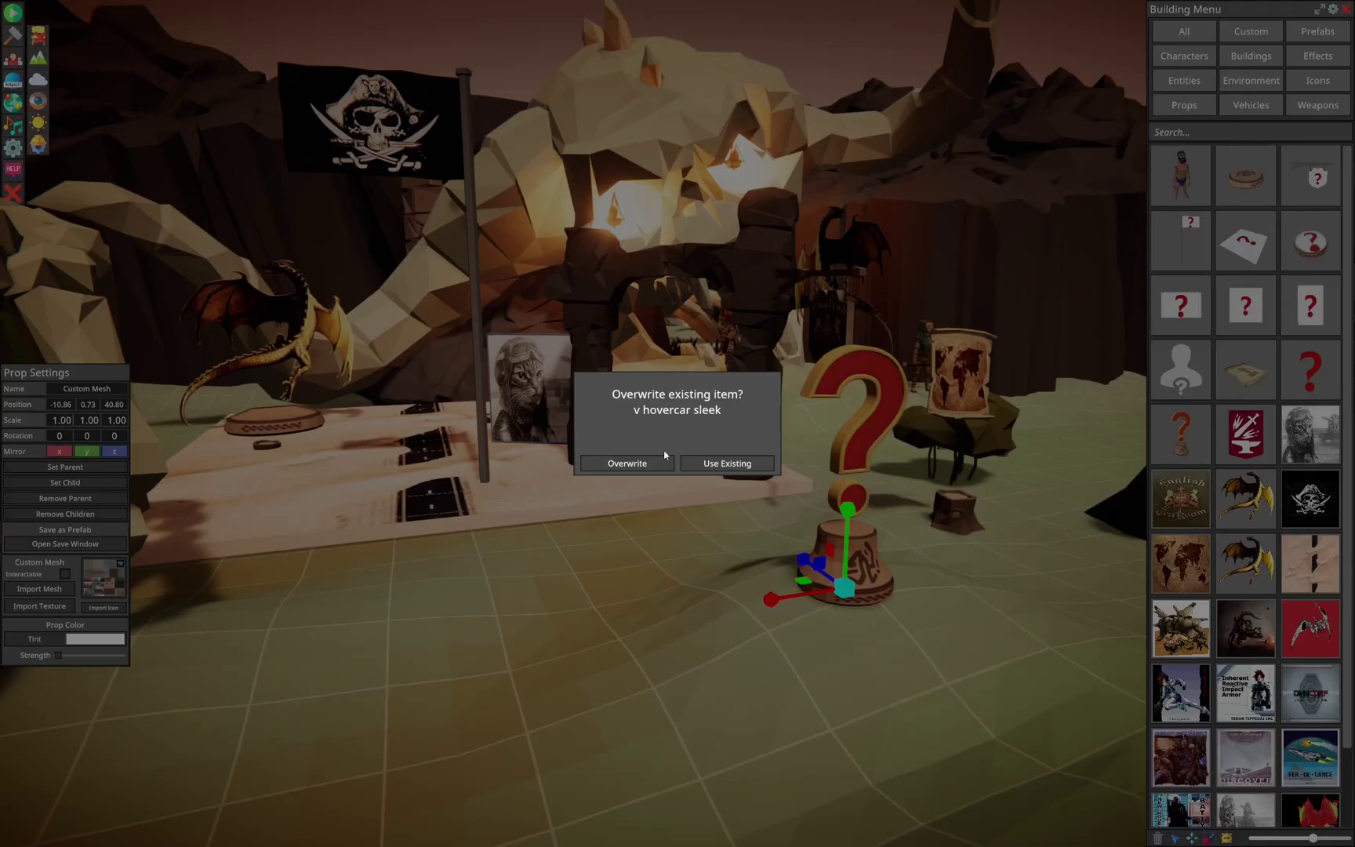
pyautogui.click(636, 464)
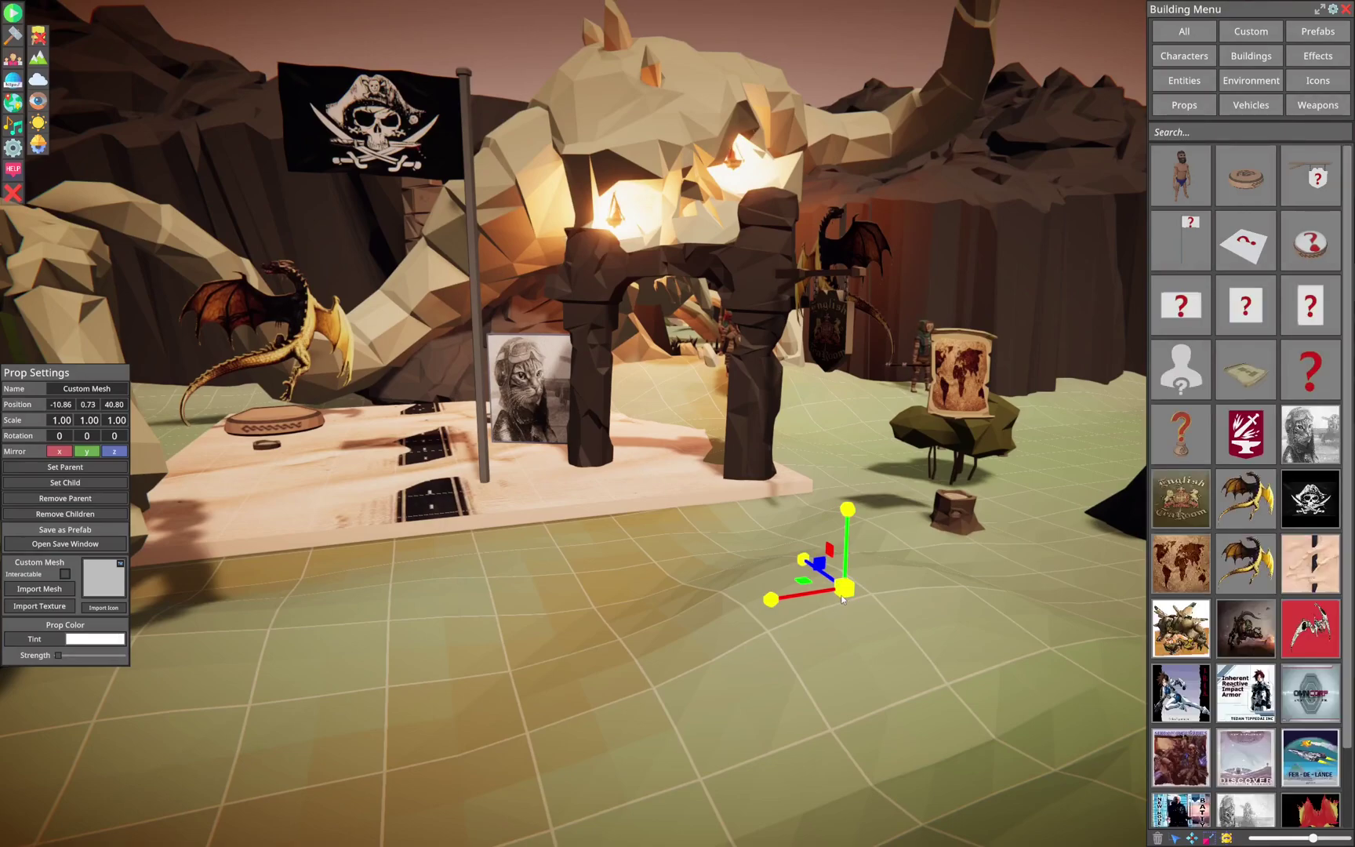
# - Set the hovercar mesh's scale to 100 on all three axes
pyautogui.click(63, 420)
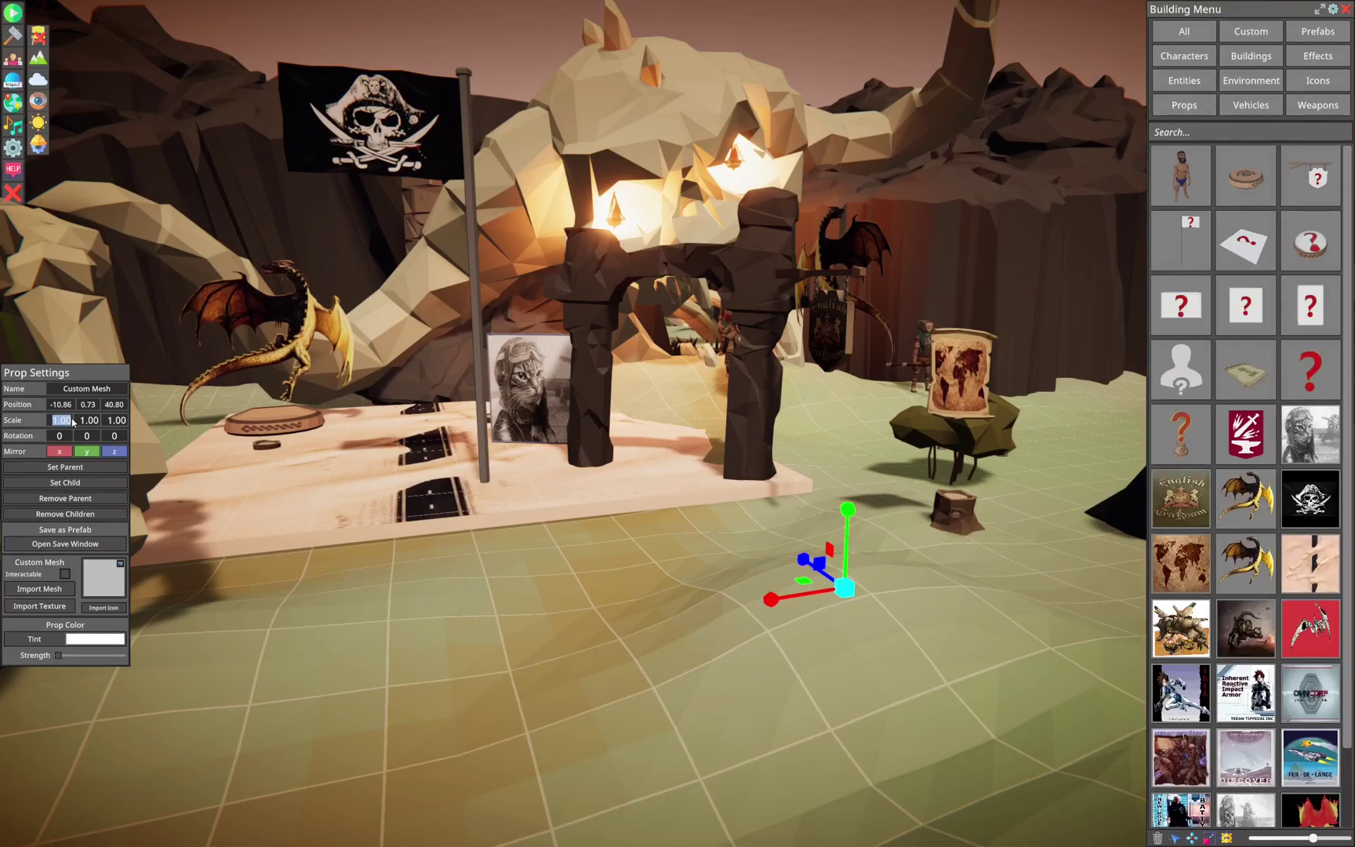
pyautogui.write('100')
pyautogui.click(83, 419)
pyautogui.write('100')
pyautogui.click(110, 420)
pyautogui.write('1')
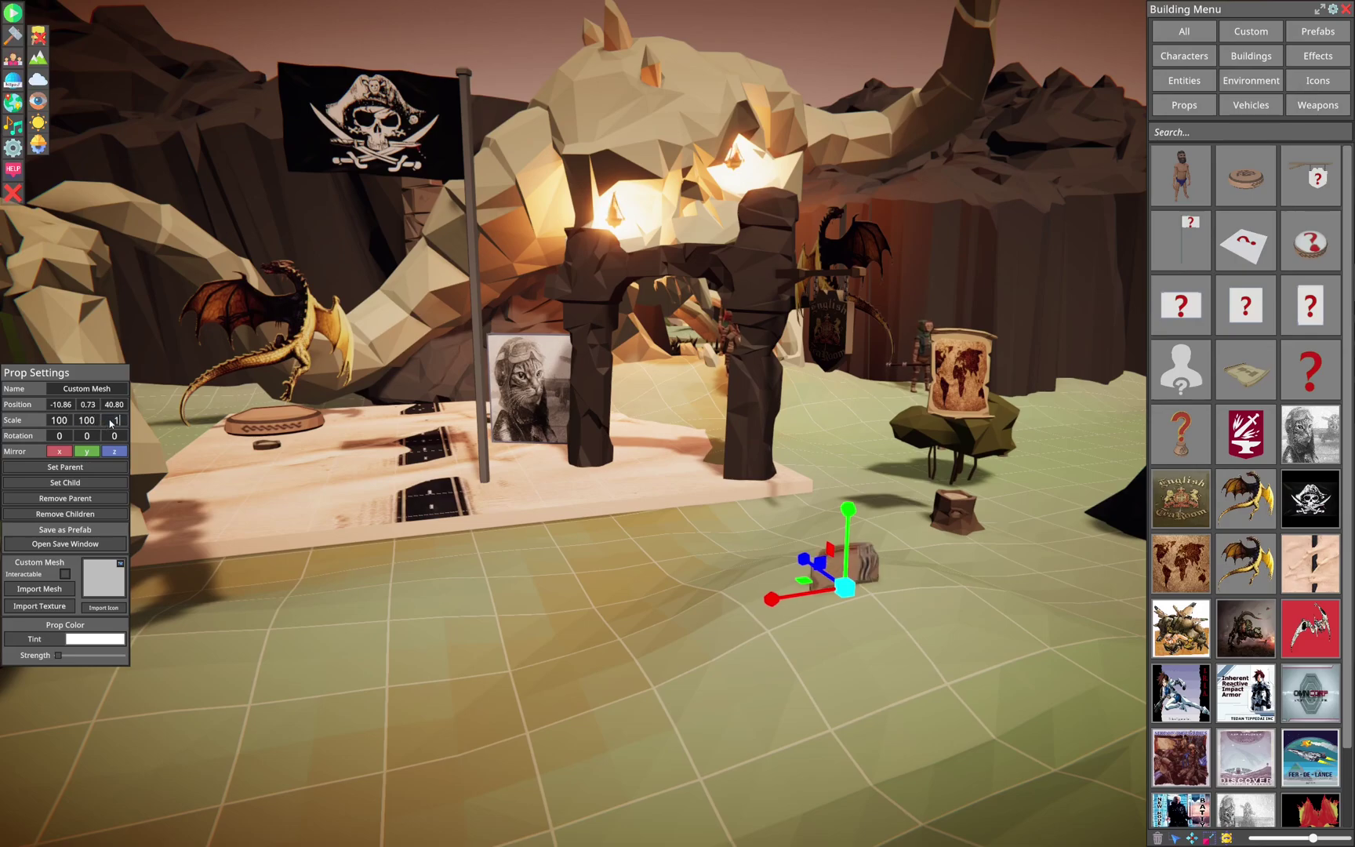
pyautogui.click(780, 602)
pyautogui.click(850, 576)
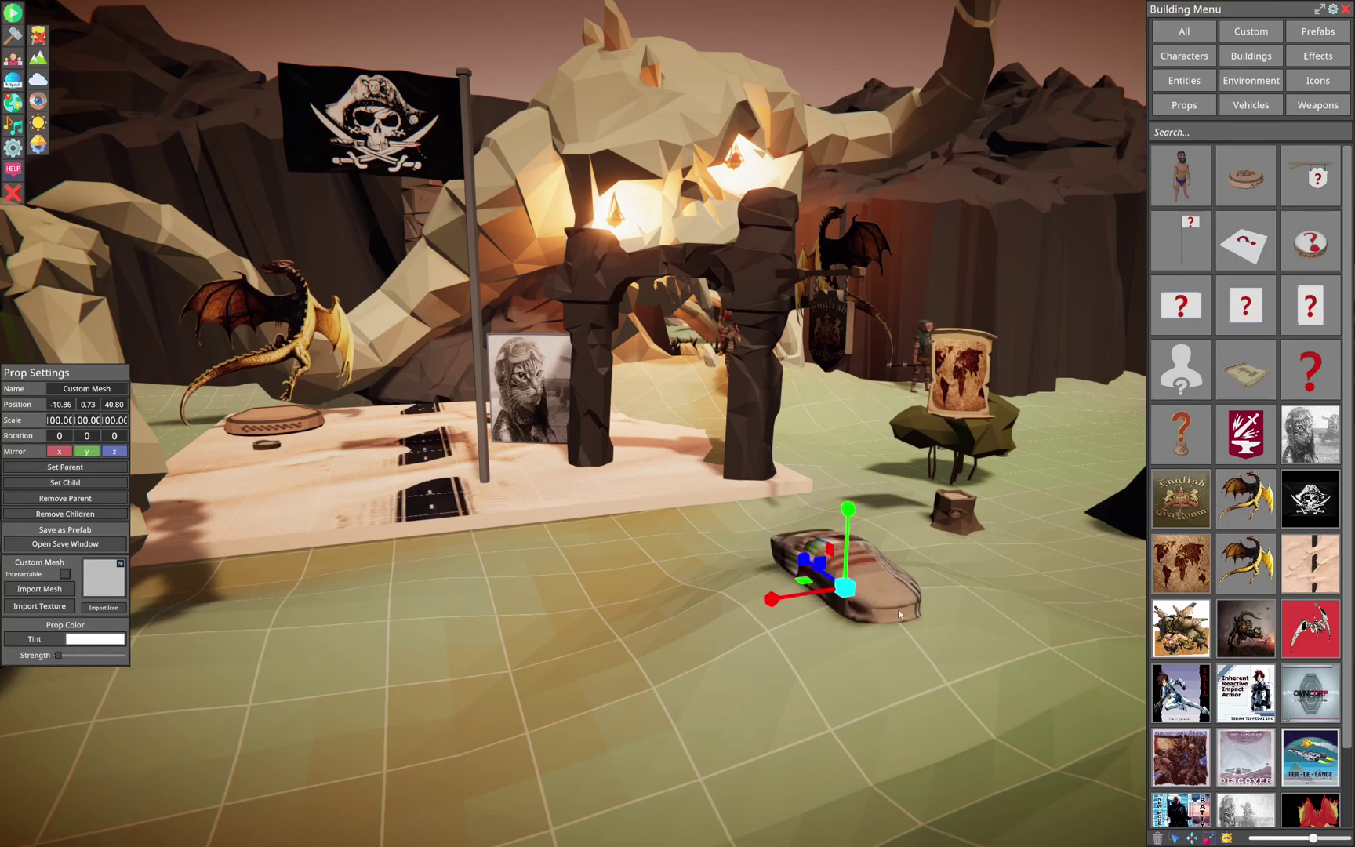
# - Import v hovercar sleek.png as the hovercar's texture
pyautogui.click(39, 606)
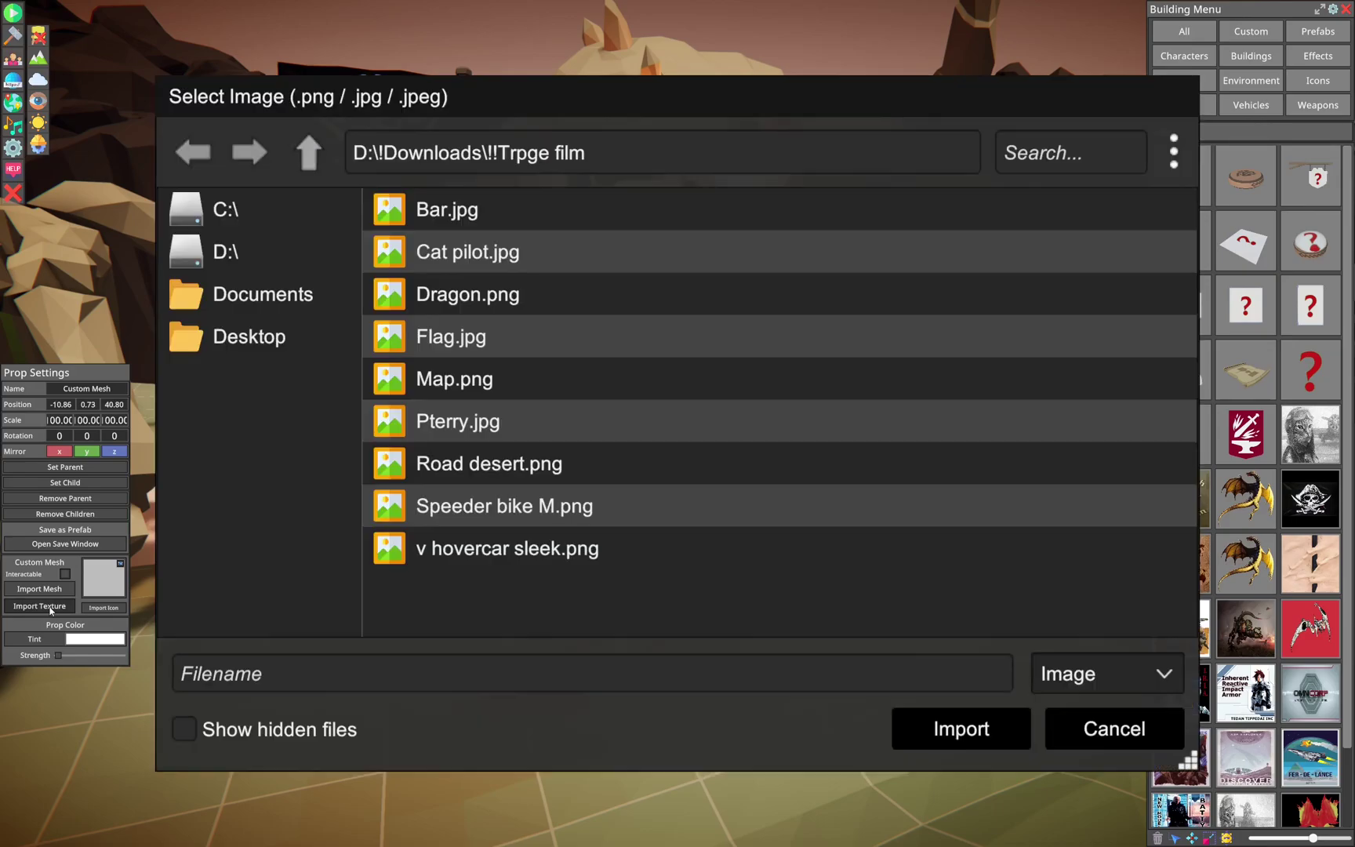
pyautogui.click(489, 557)
pyautogui.click(973, 730)
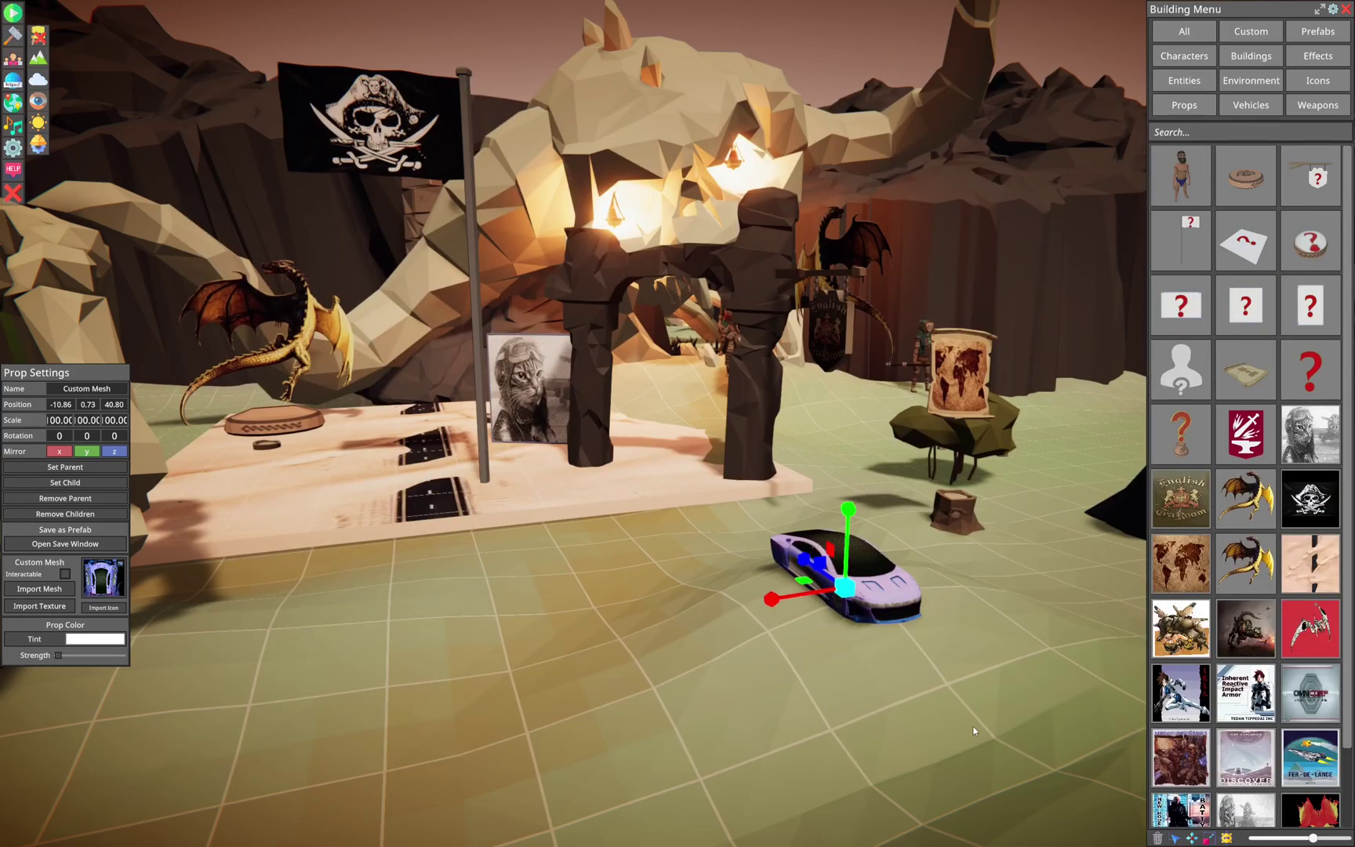
# - Rotate the hovercar to about 131° around Y and move it to float in front of the arch, then deselect it
pyautogui.press('e')
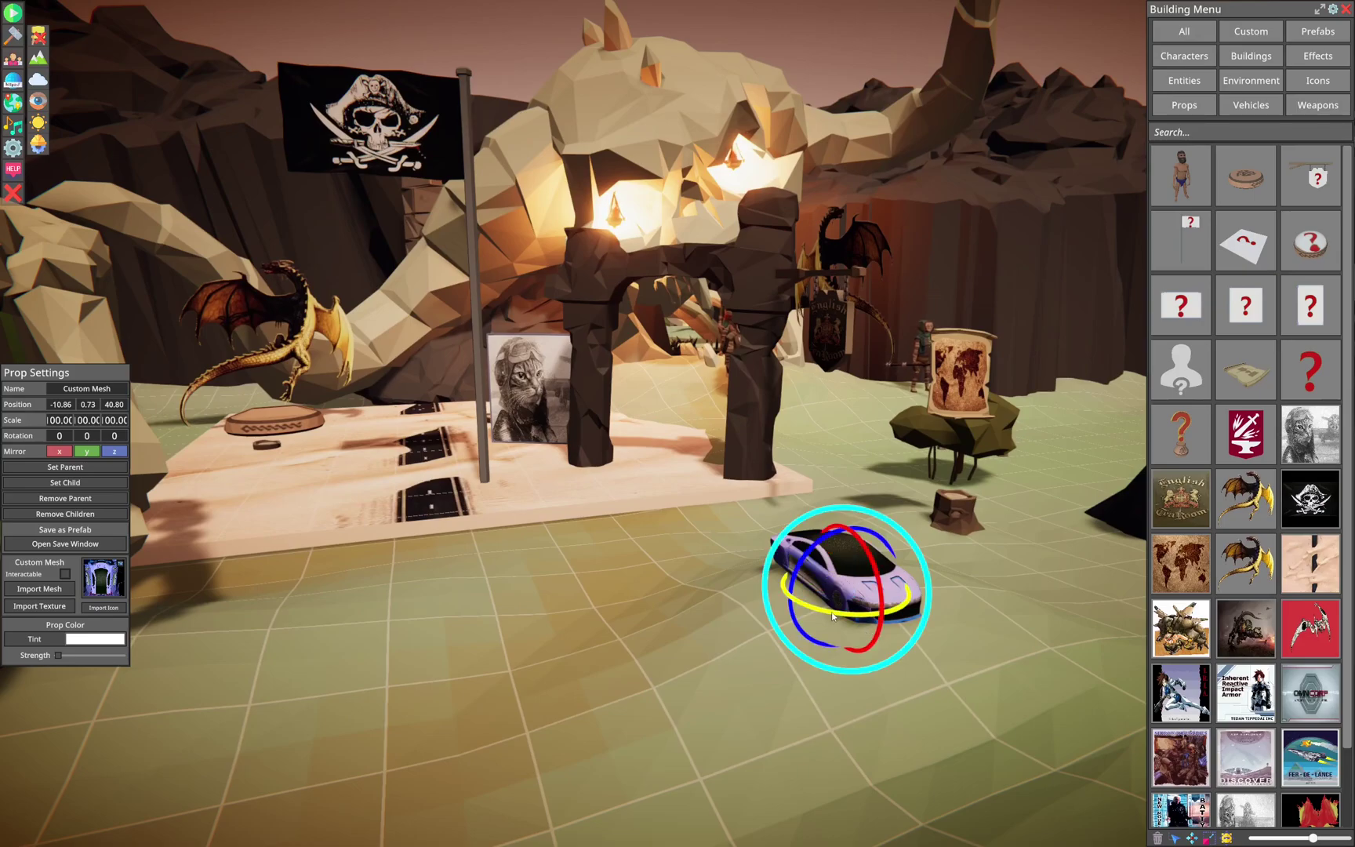
pyautogui.moveTo(872, 614); pyautogui.dragTo(749, 558)
pyautogui.press('w')
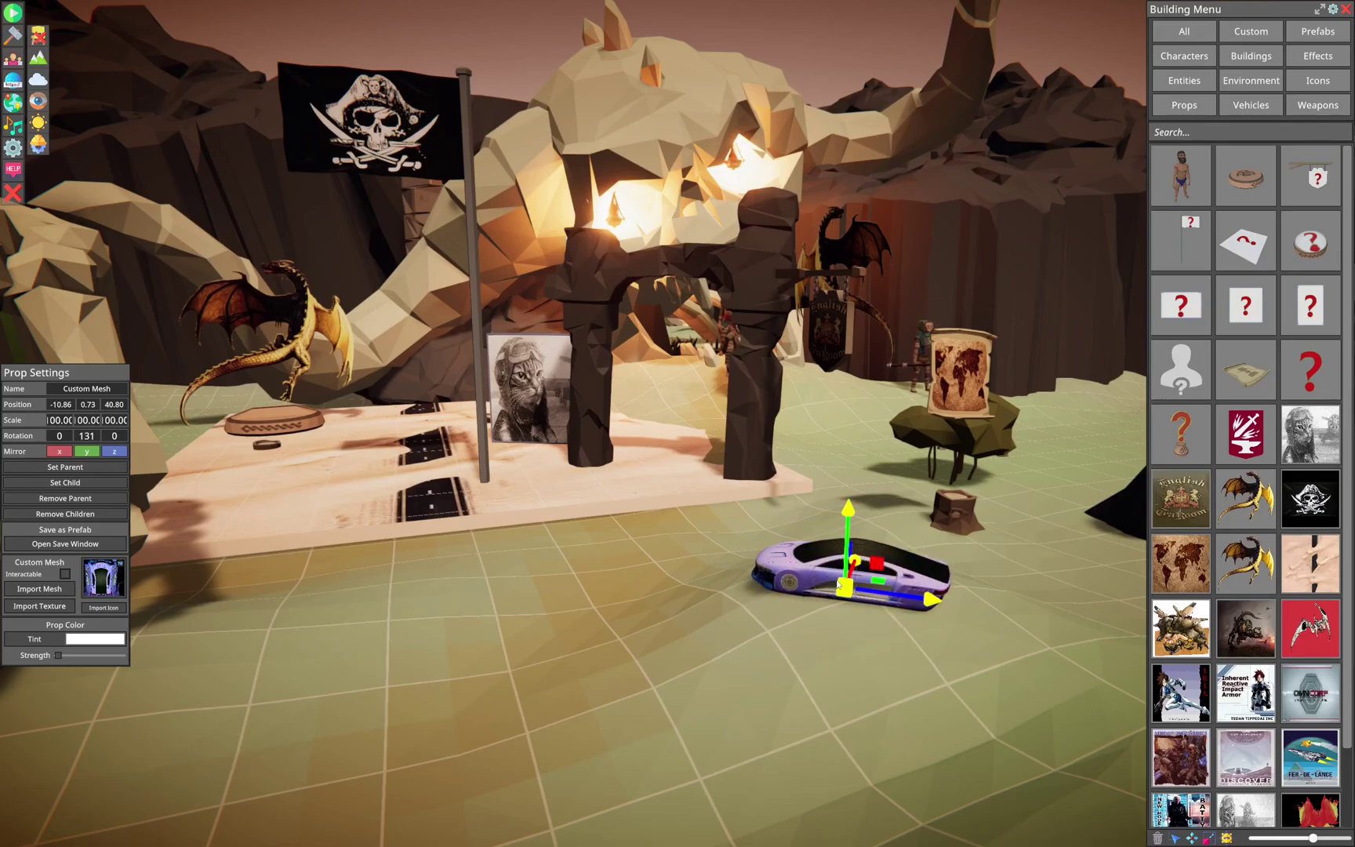
pyautogui.moveTo(874, 581); pyautogui.dragTo(722, 470)
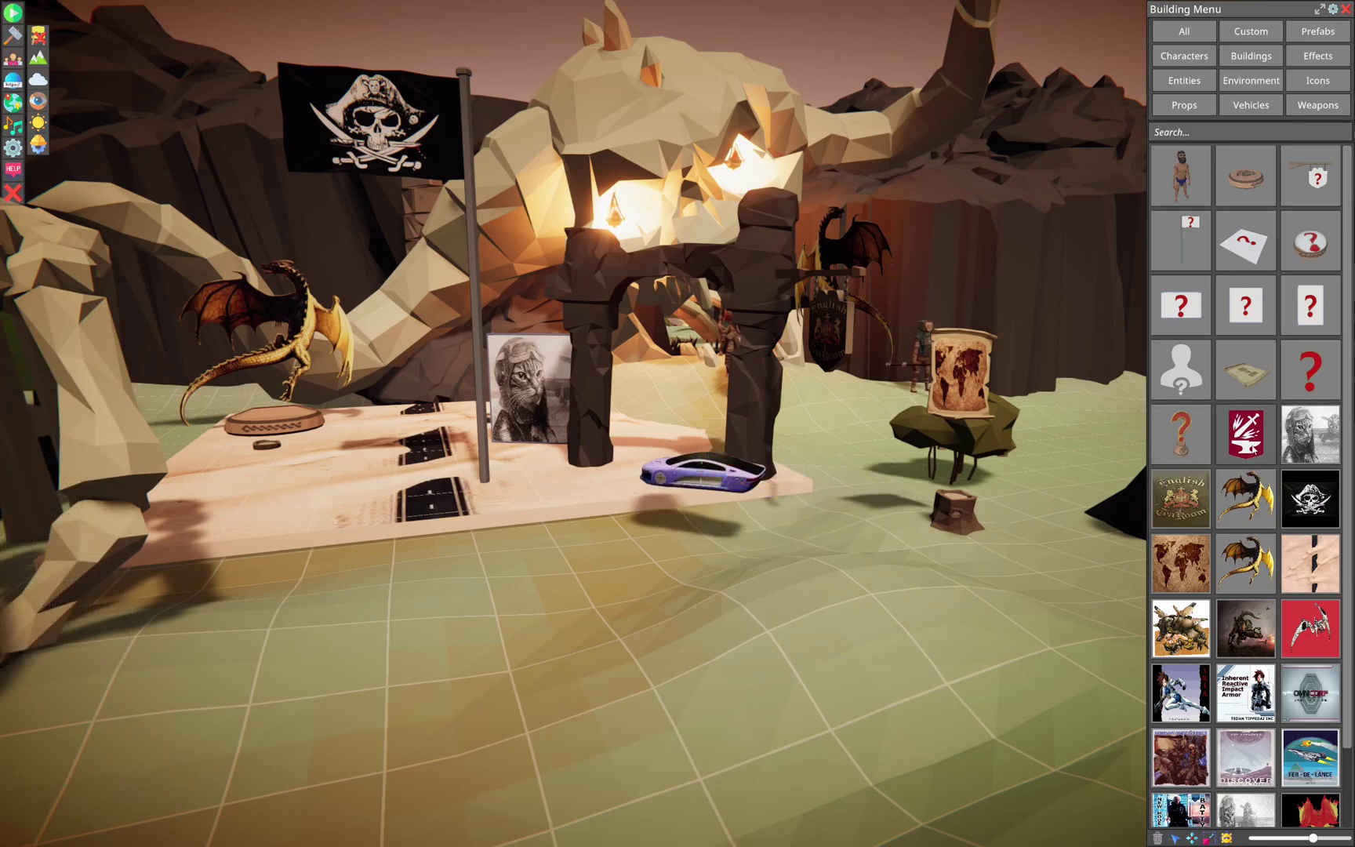
# - Place a HeroForge token on the grass in front of the hovercar and import Brigand Ranger.unity3d into it
pyautogui.moveTo(1252, 447); pyautogui.dragTo(811, 585)
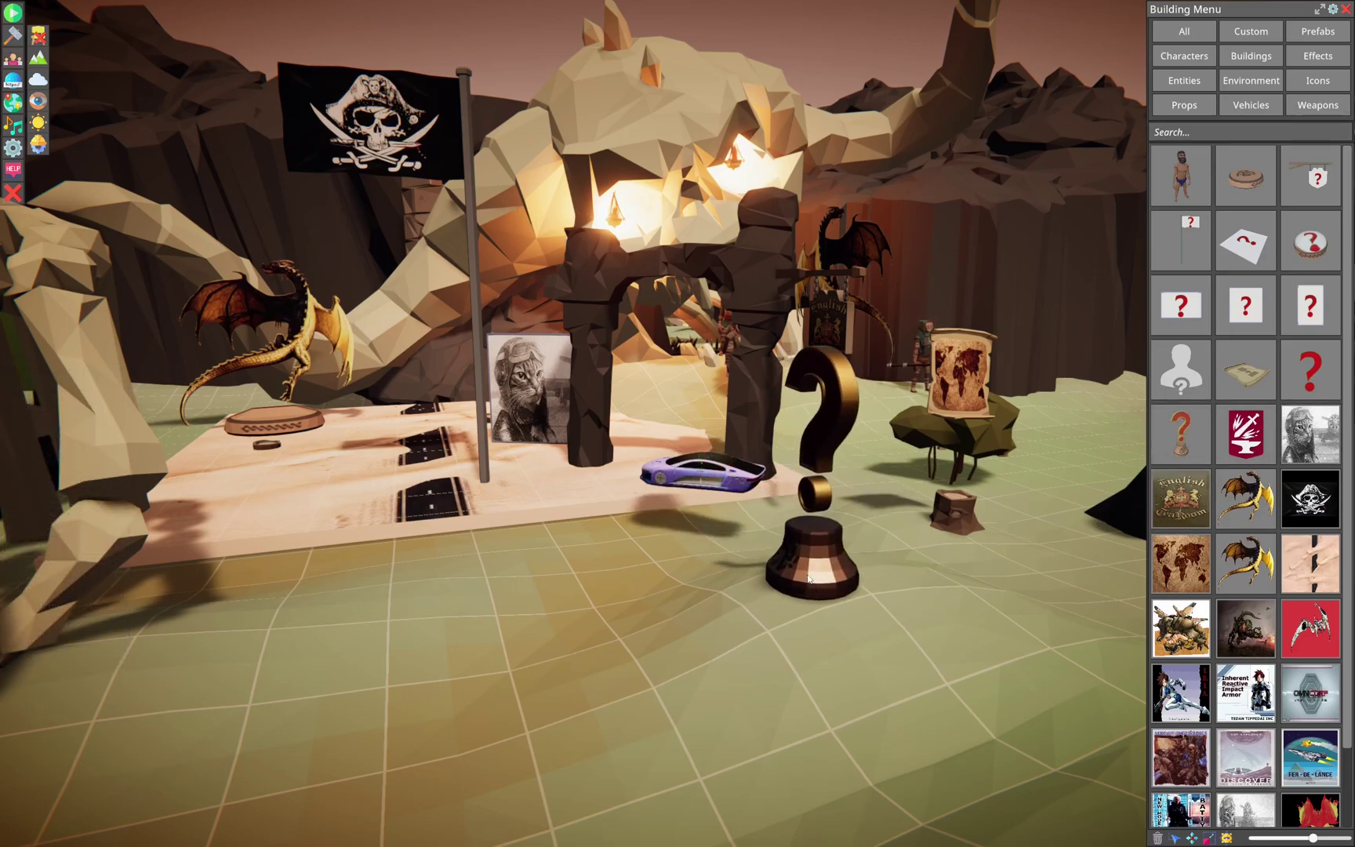
pyautogui.click(809, 578)
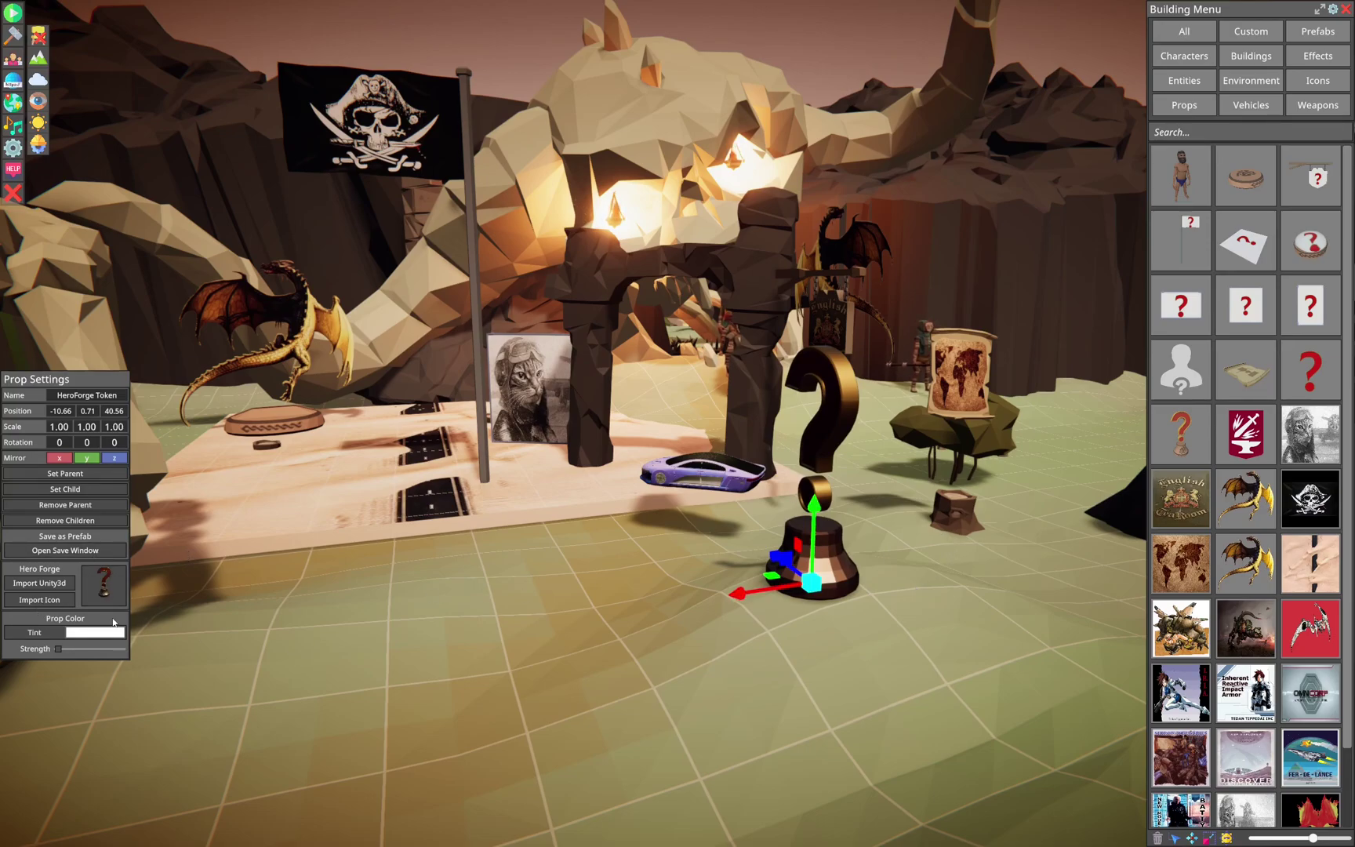
pyautogui.click(40, 584)
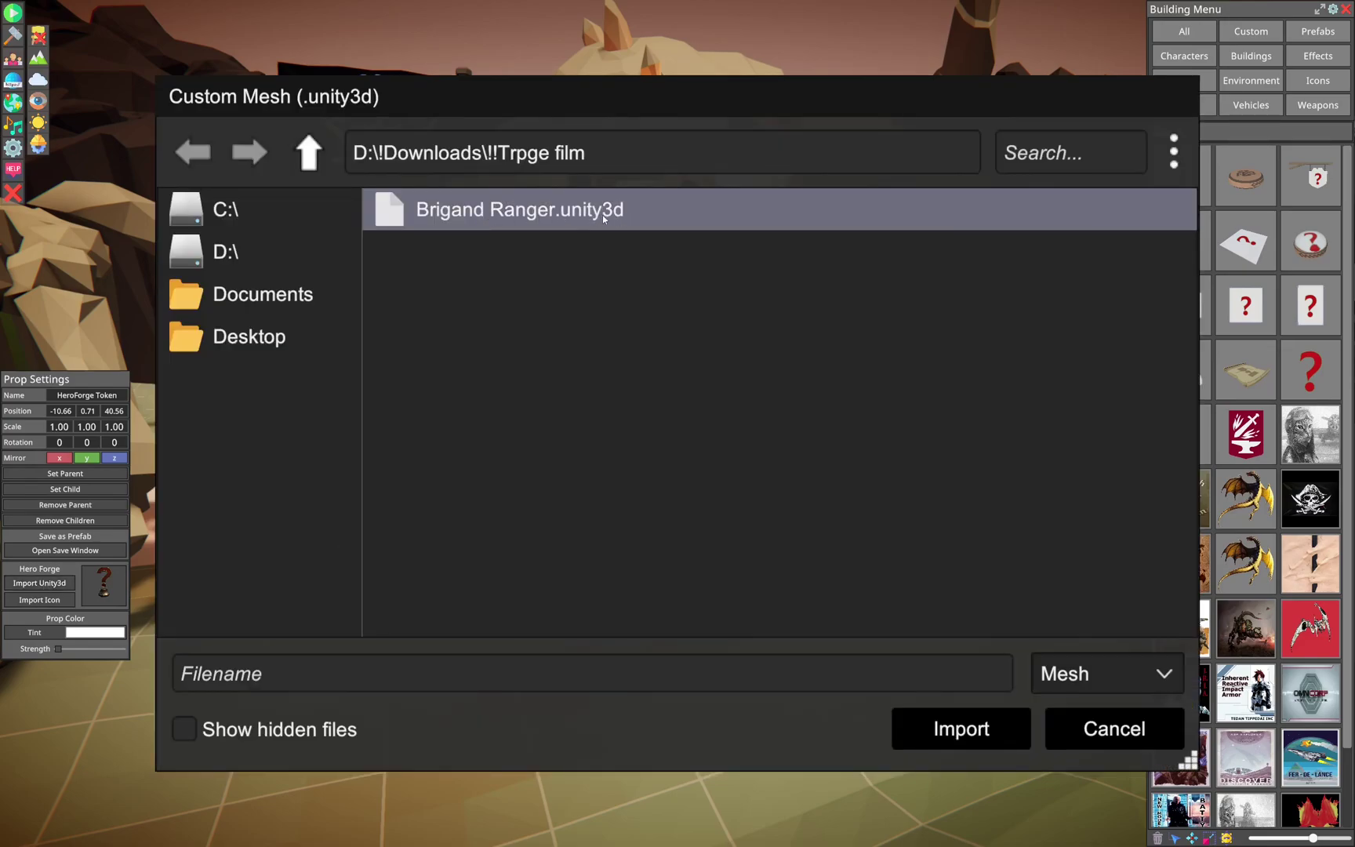
pyautogui.click(462, 210)
pyautogui.click(953, 728)
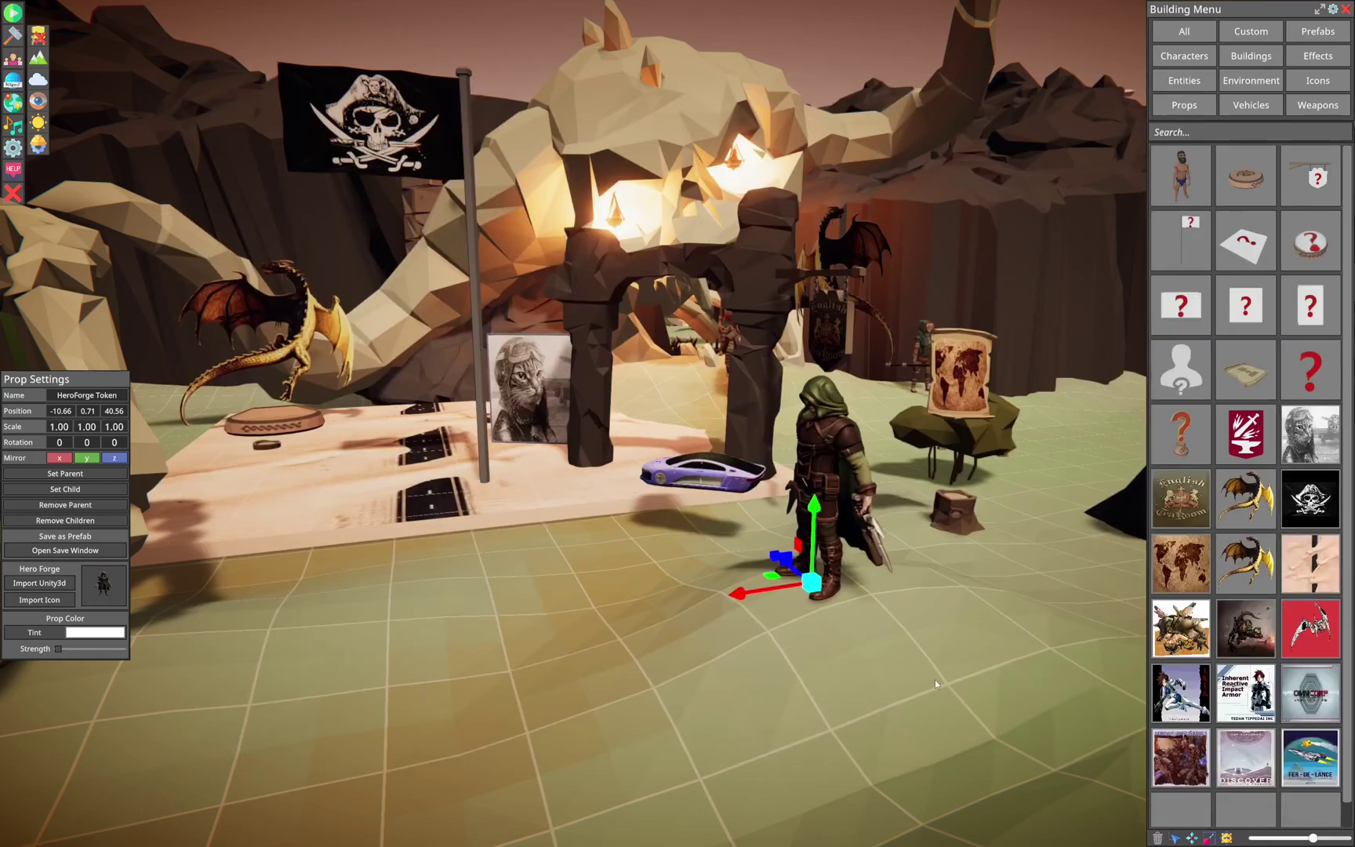
# - Rotate the Brigand Ranger token to about 283° around Y
pyautogui.press('e')
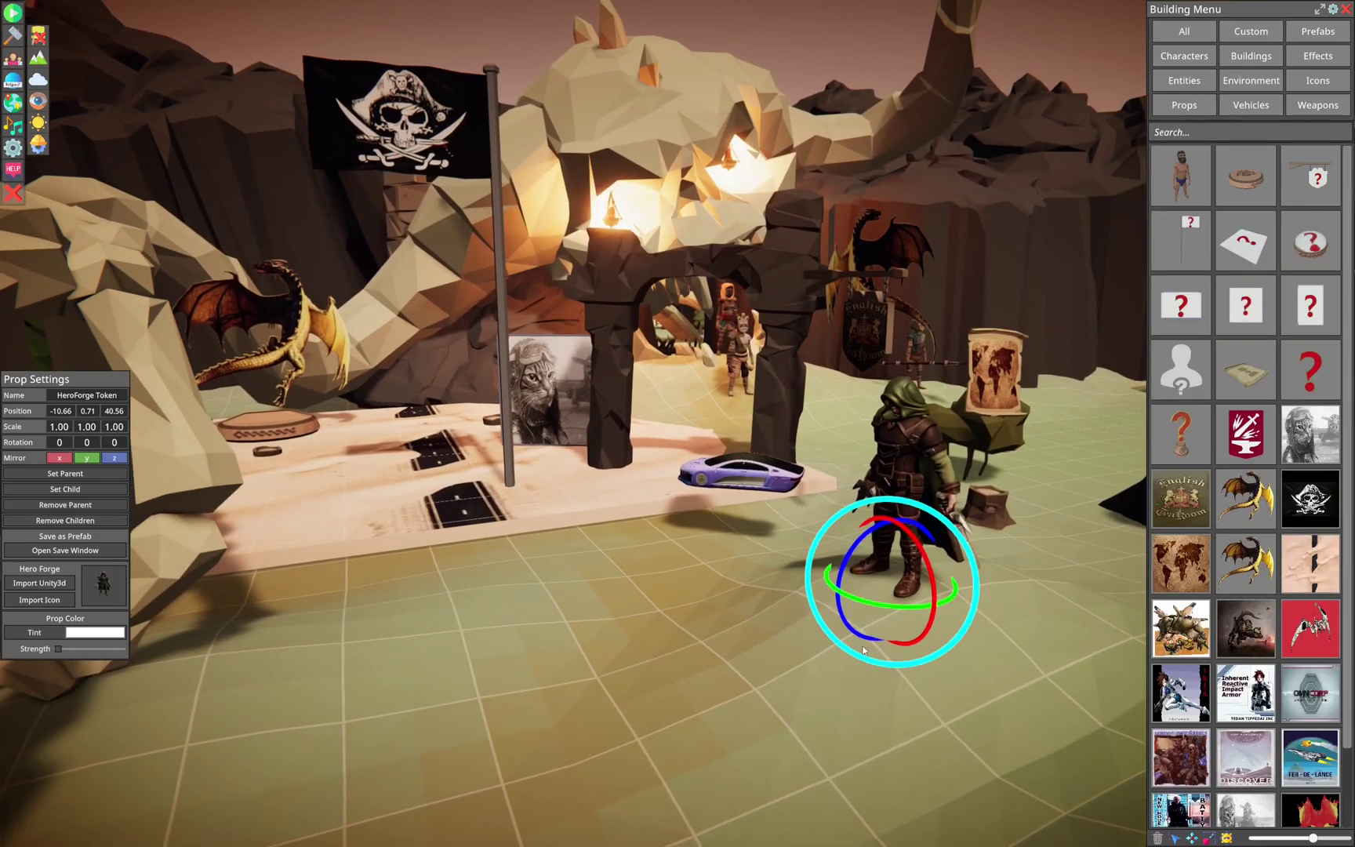
pyautogui.moveTo(871, 604); pyautogui.dragTo(966, 592)
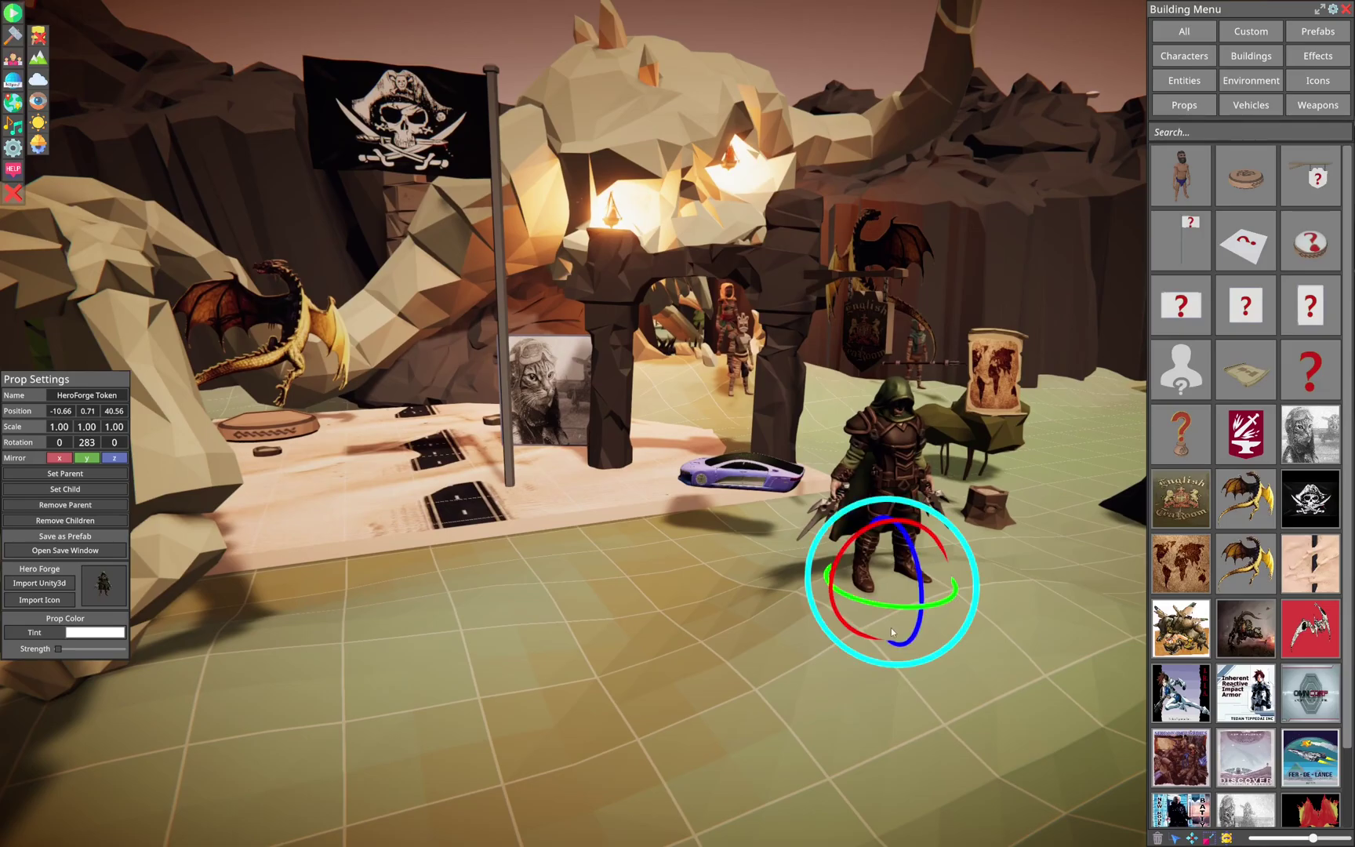
pyautogui.moveTo(890, 628); pyautogui.dragTo(856, 620, button='right')
pyautogui.press('w')
pyautogui.press('a')
pyautogui.scroll(-5, 858, 621)
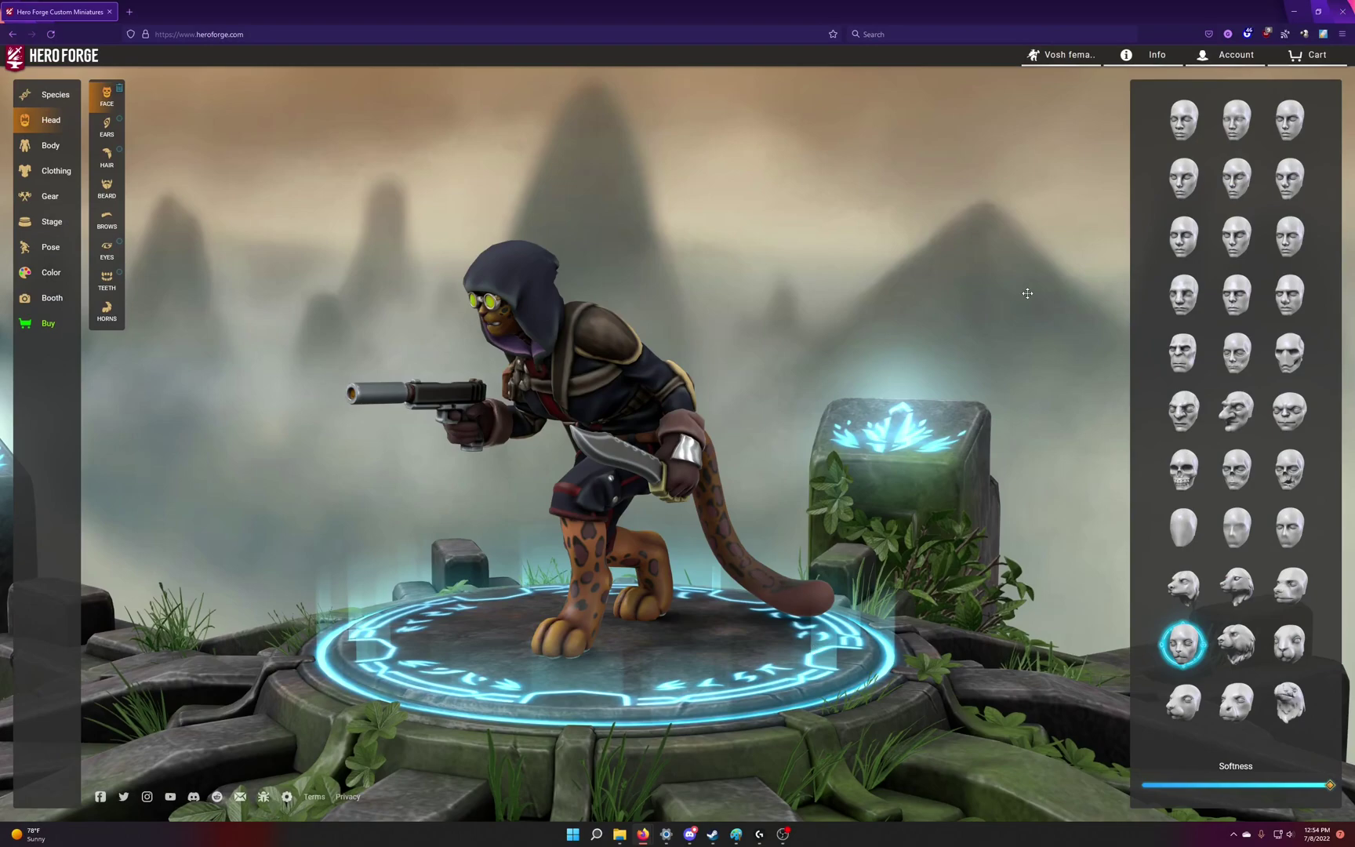
# - On the Hero Forge website, open the buy menu and examine the figure on display and the 3D Digital and STL Download options
pyautogui.click(1309, 55)
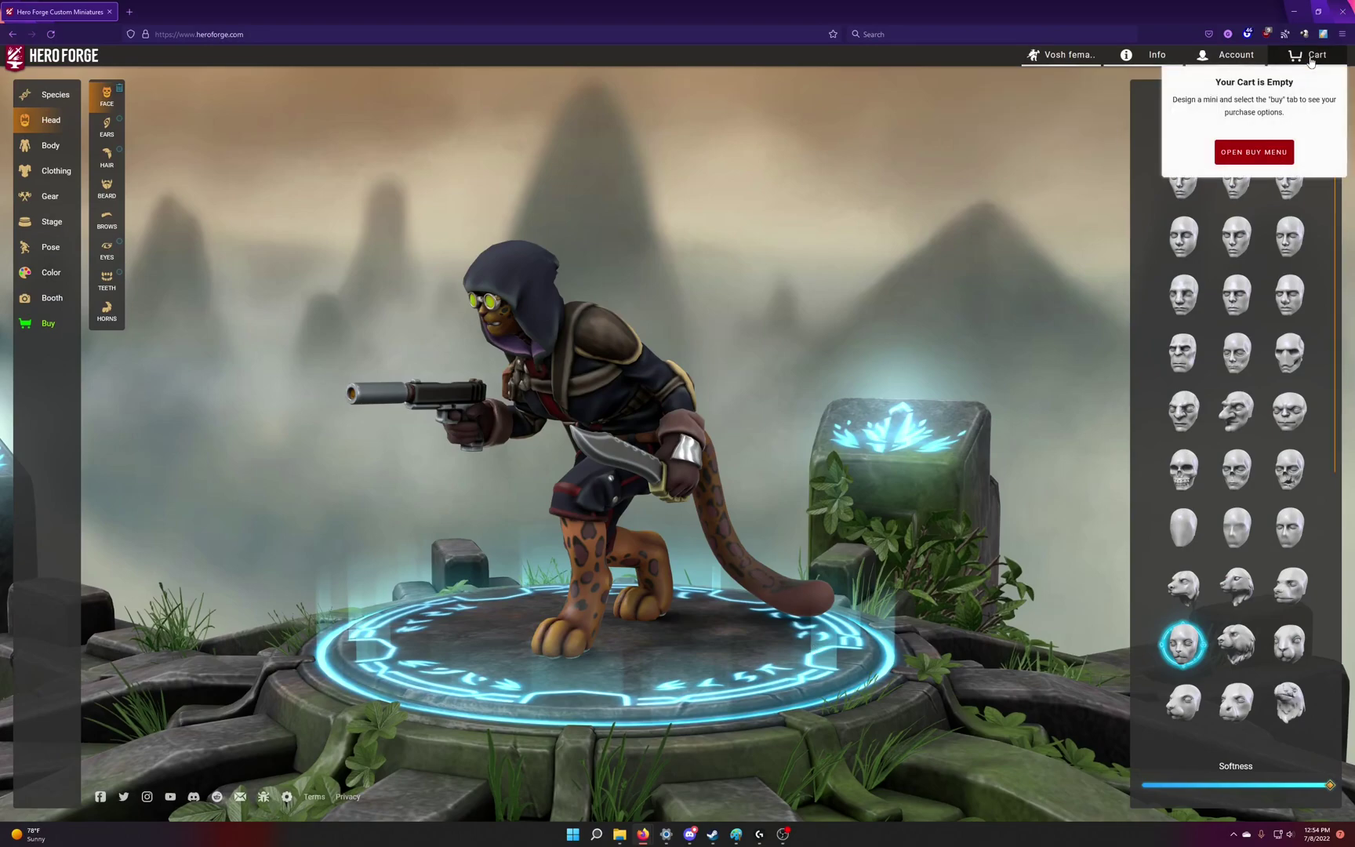
pyautogui.click(1258, 152)
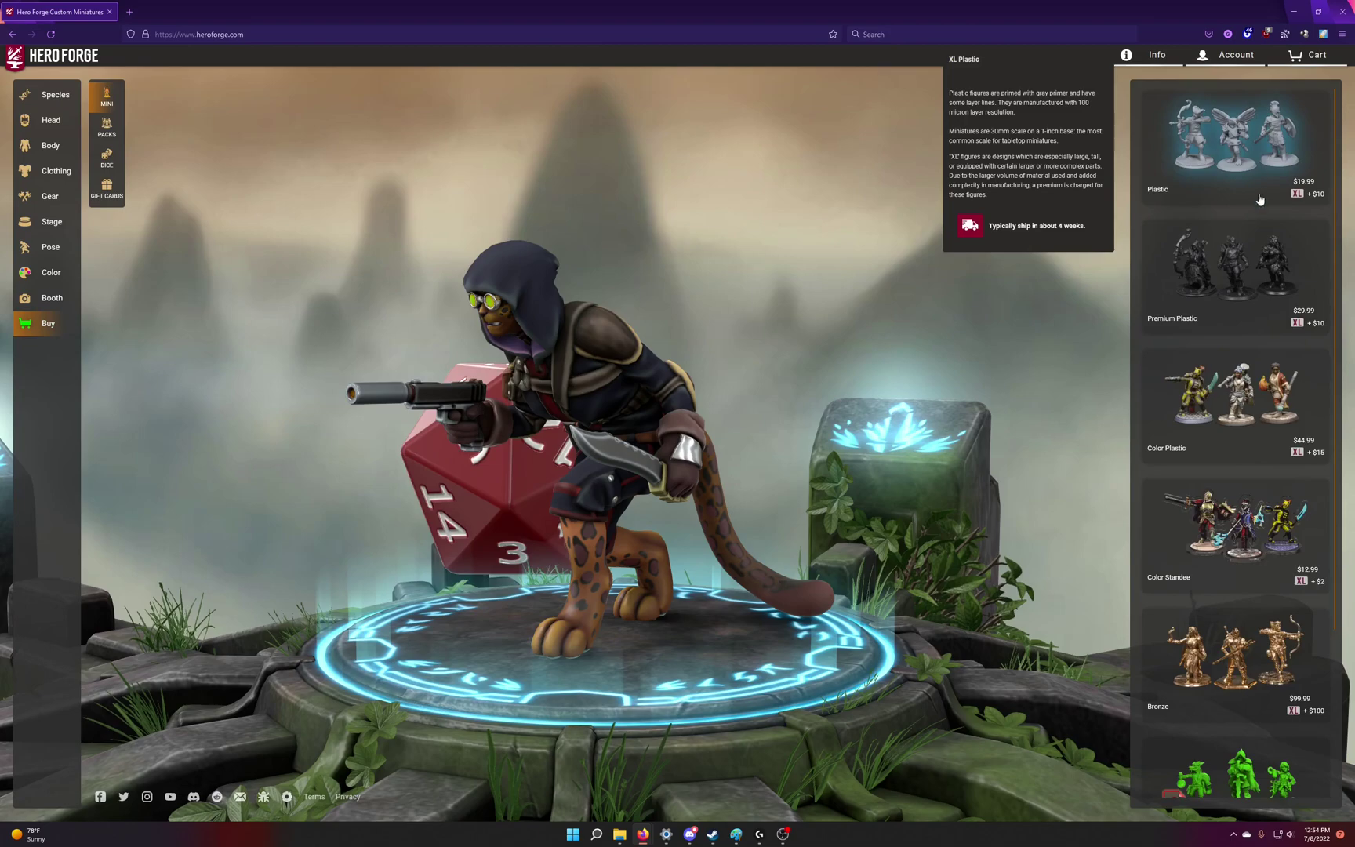
pyautogui.scroll(-3, 1264, 549)
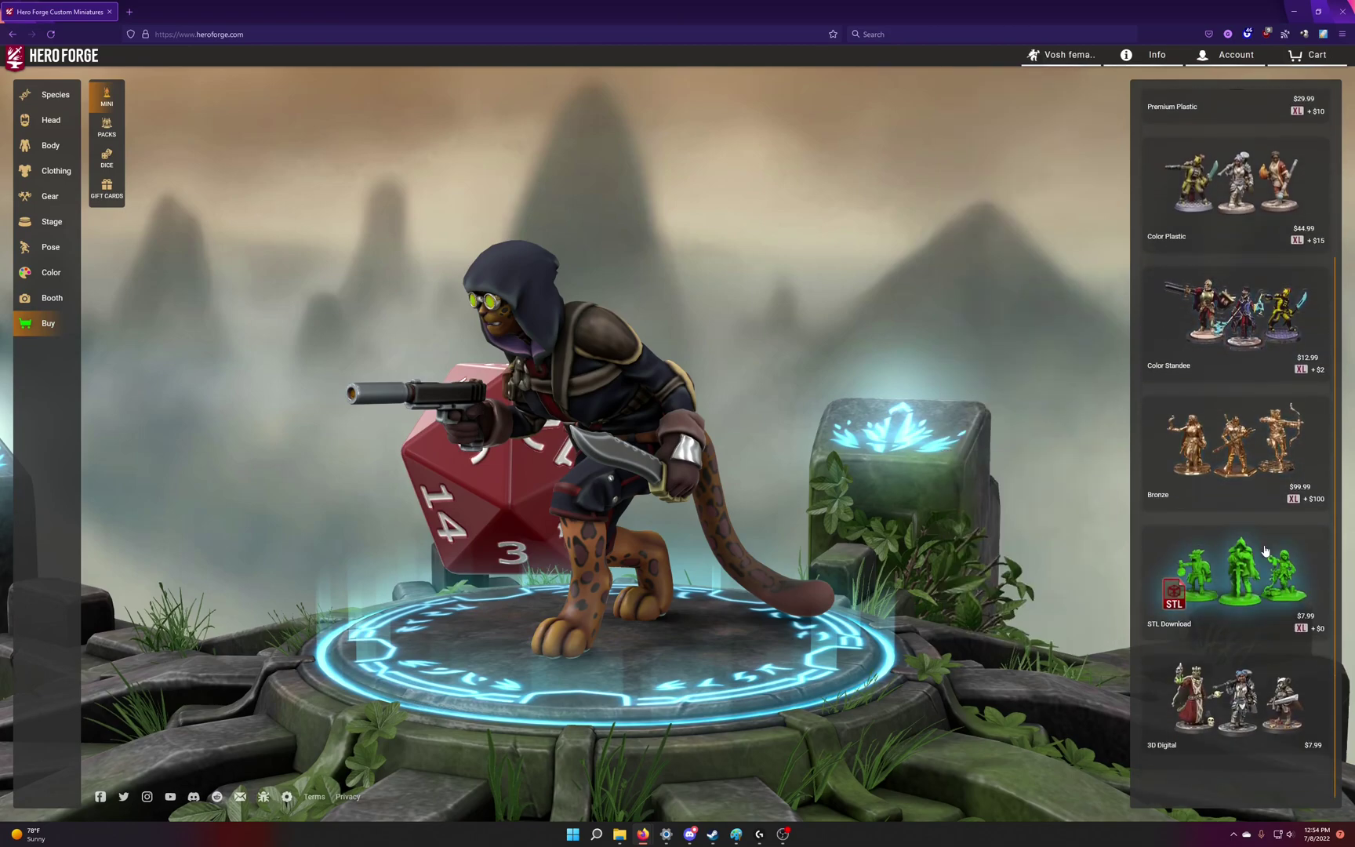
pyautogui.moveTo(1233, 751)
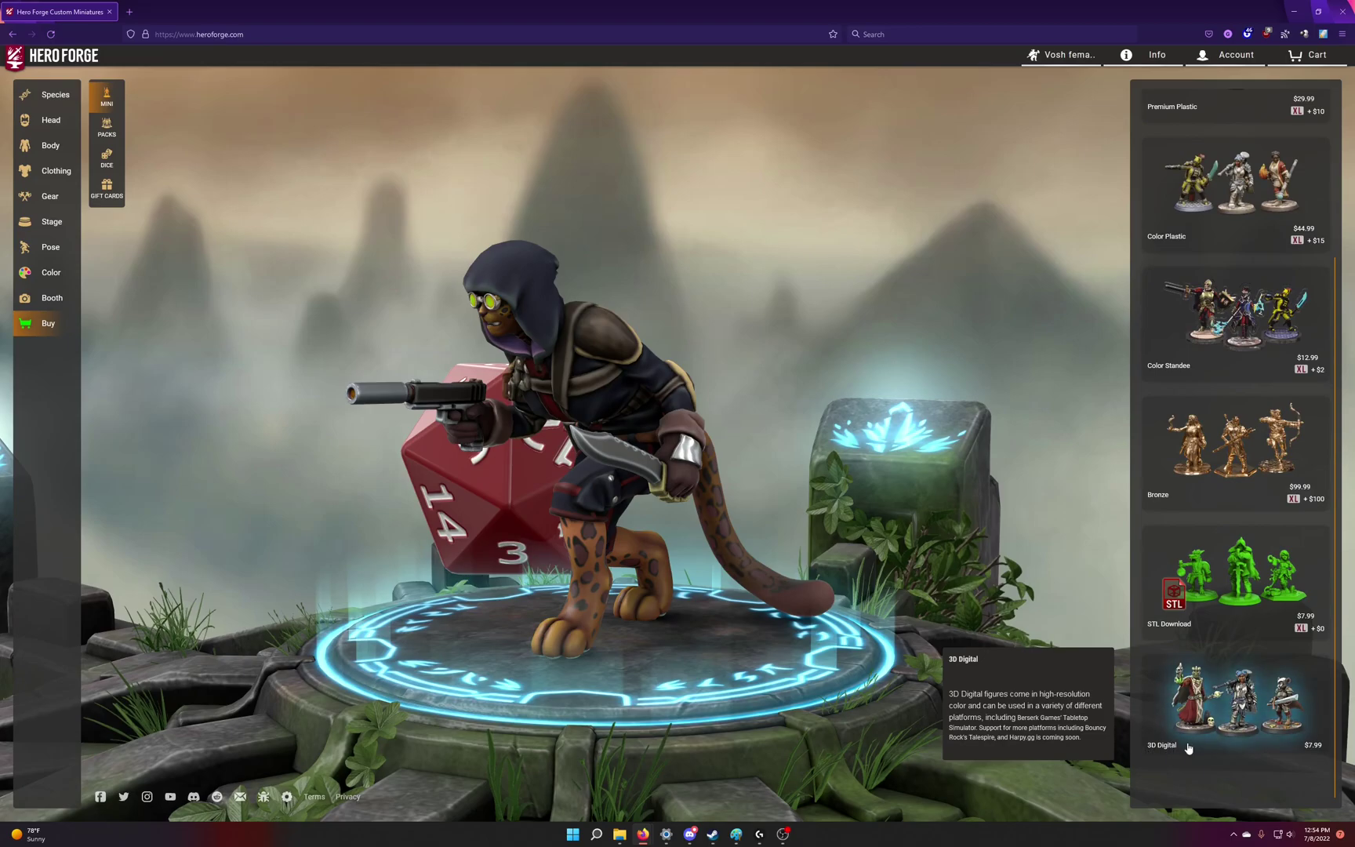
pyautogui.moveTo(651, 706); pyautogui.dragTo(599, 695)
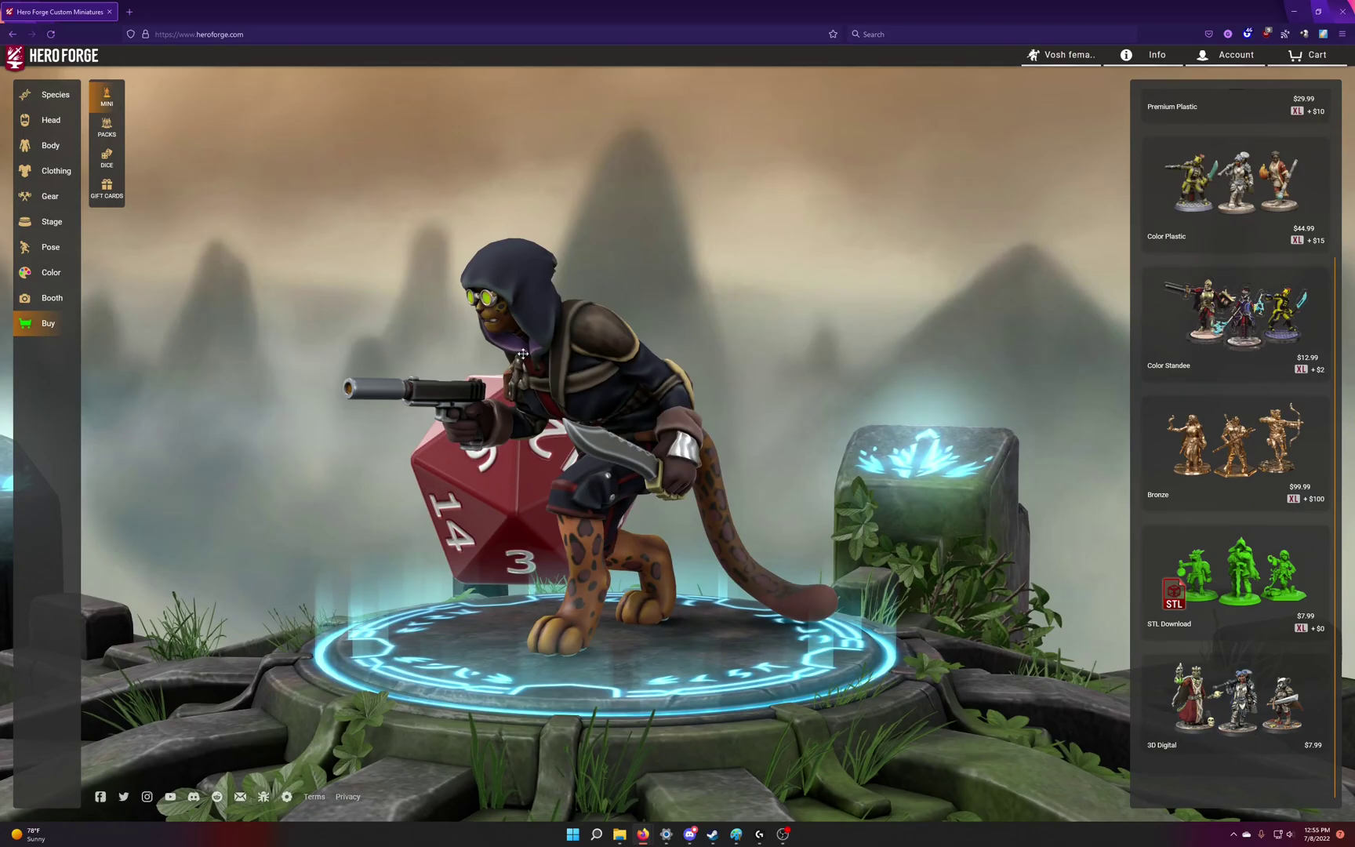
pyautogui.moveTo(527, 593); pyautogui.dragTo(644, 486)
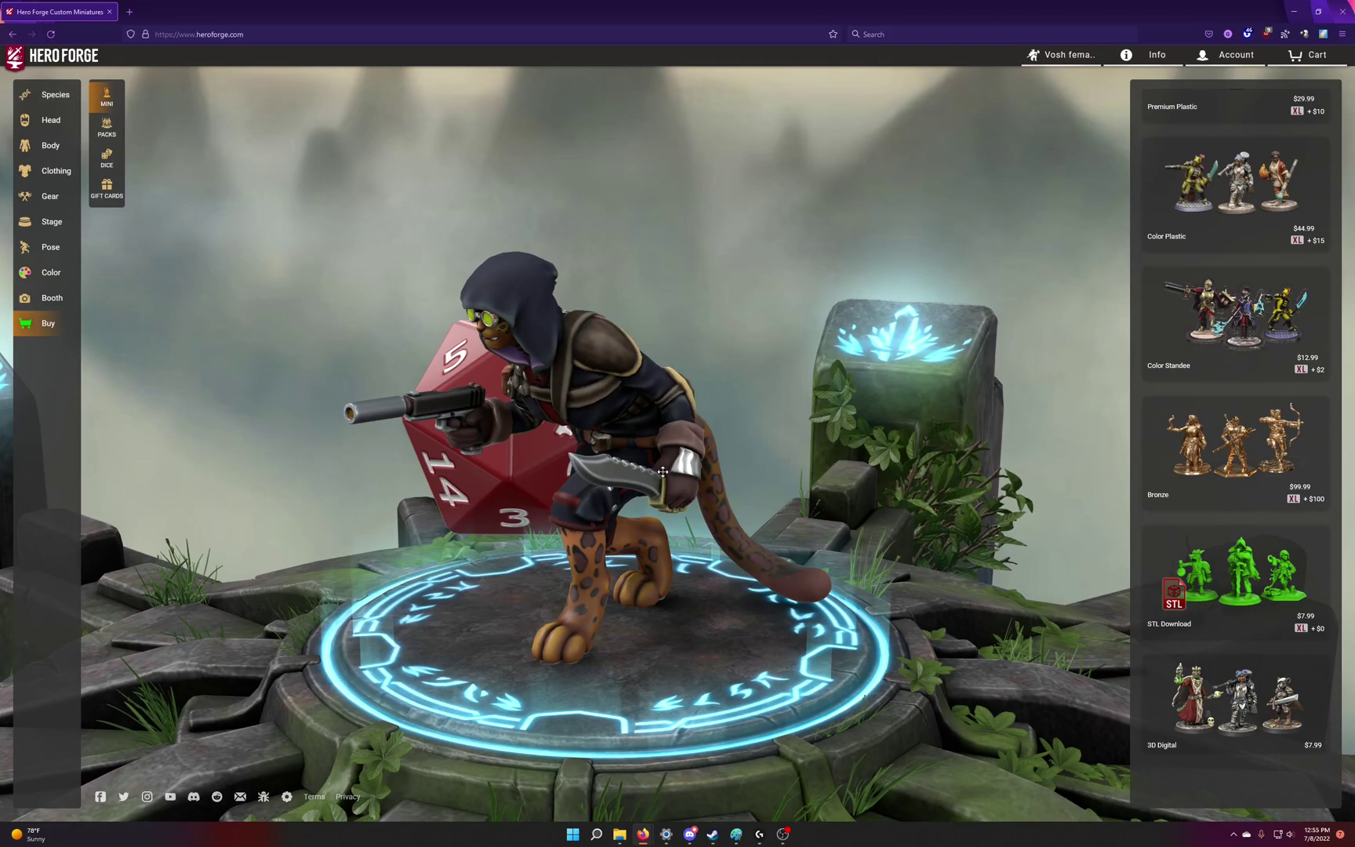
pyautogui.moveTo(612, 552); pyautogui.dragTo(543, 416)
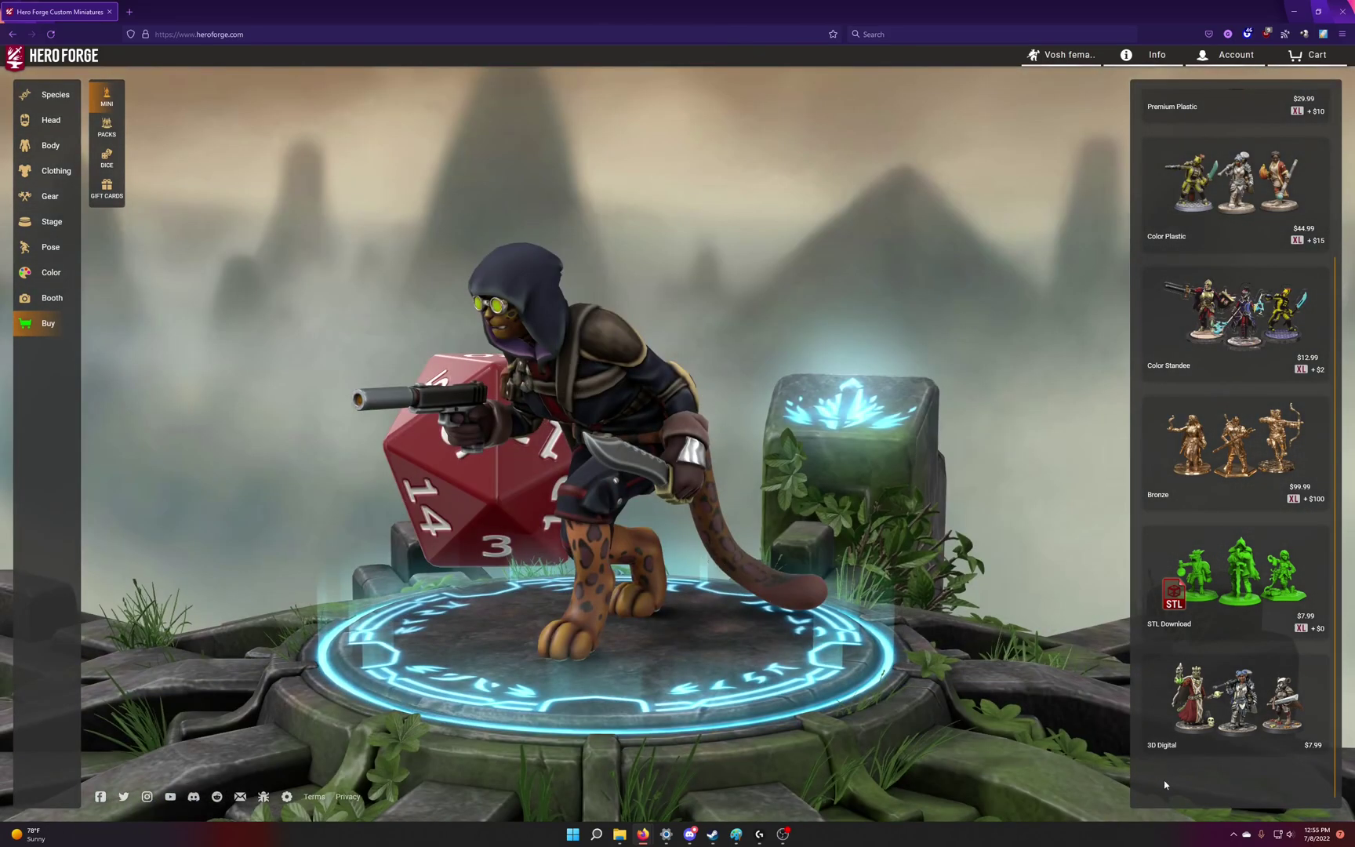
pyautogui.moveTo(1257, 742)
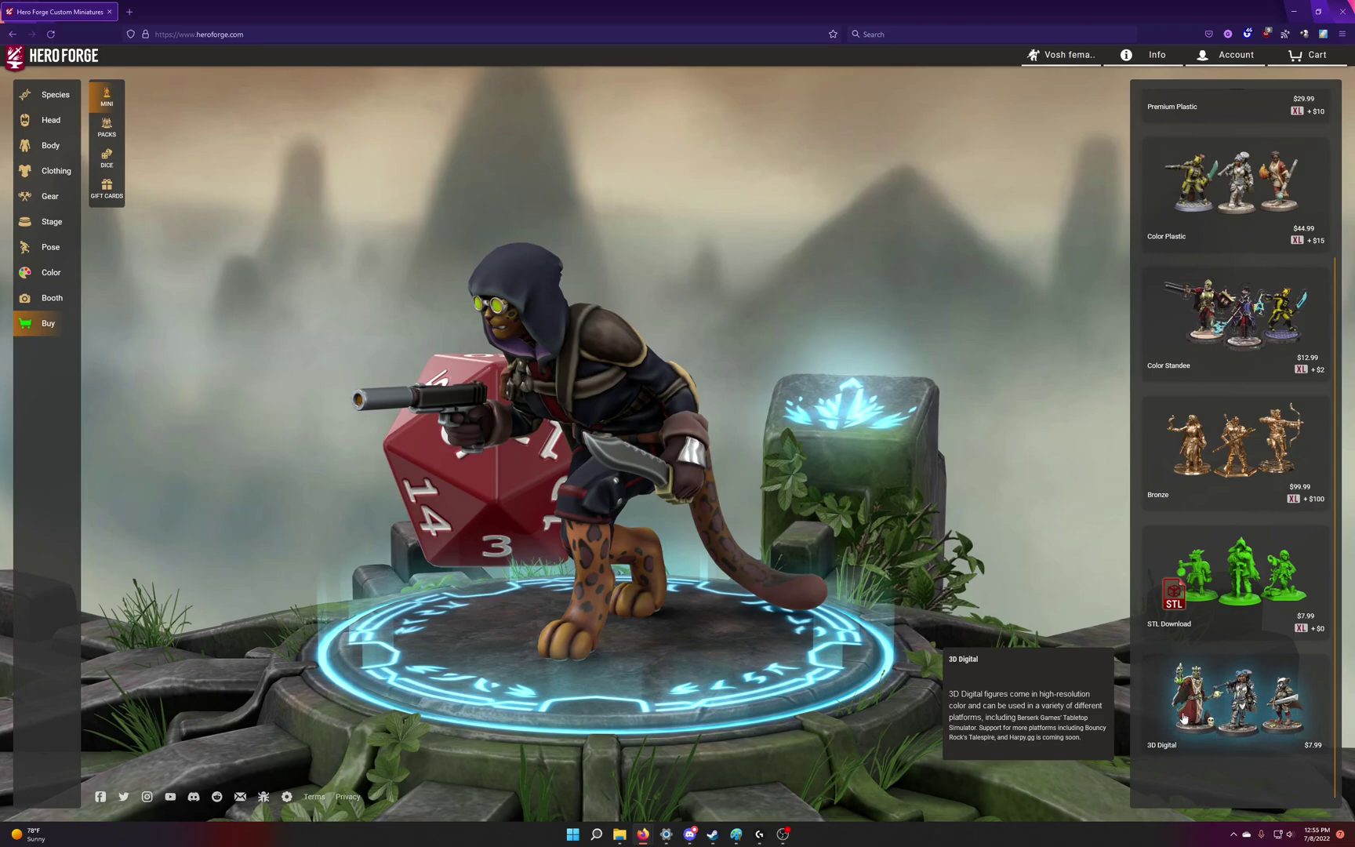
pyautogui.moveTo(1193, 625)
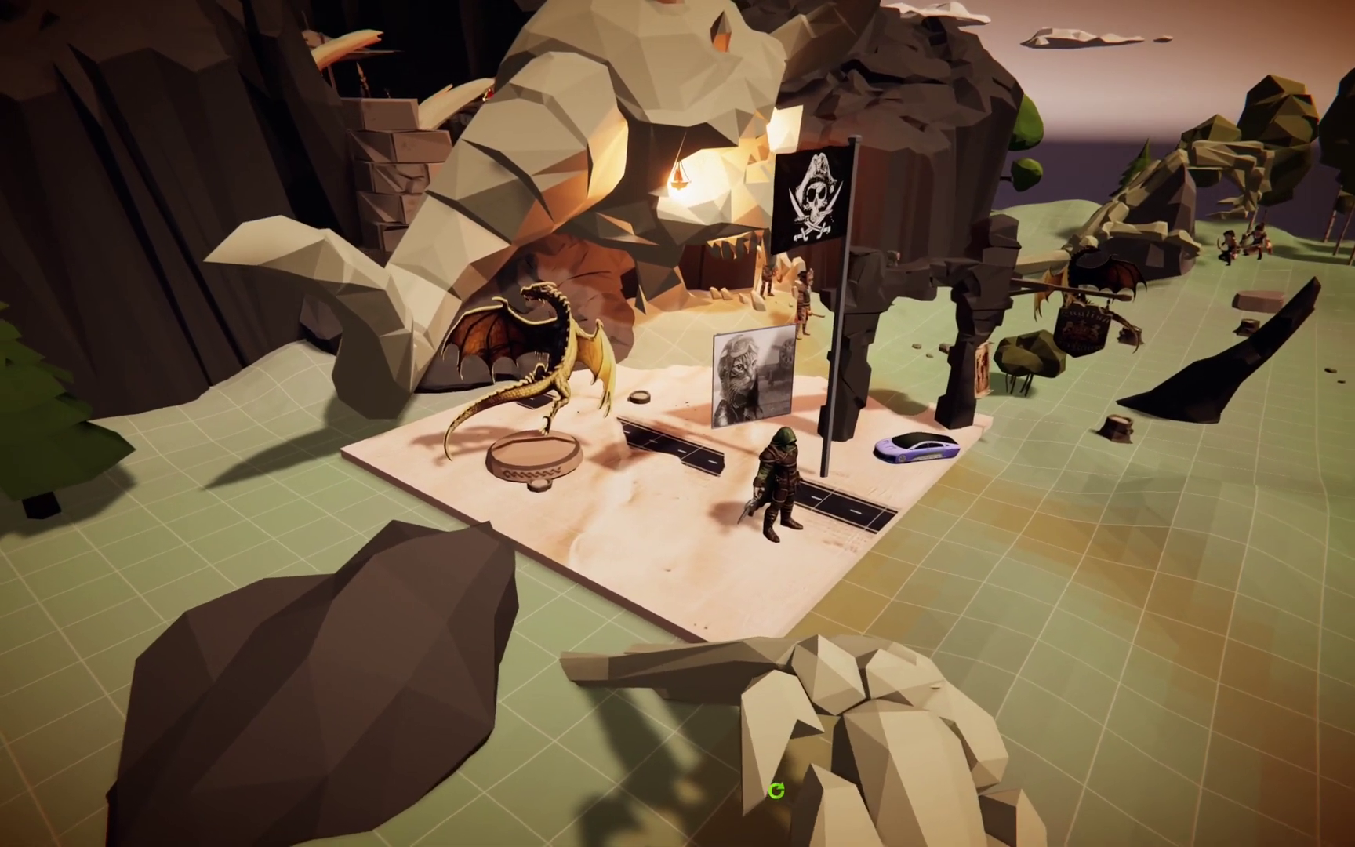
pyautogui.moveTo(777, 791); pyautogui.dragTo(714, 790, button='right')
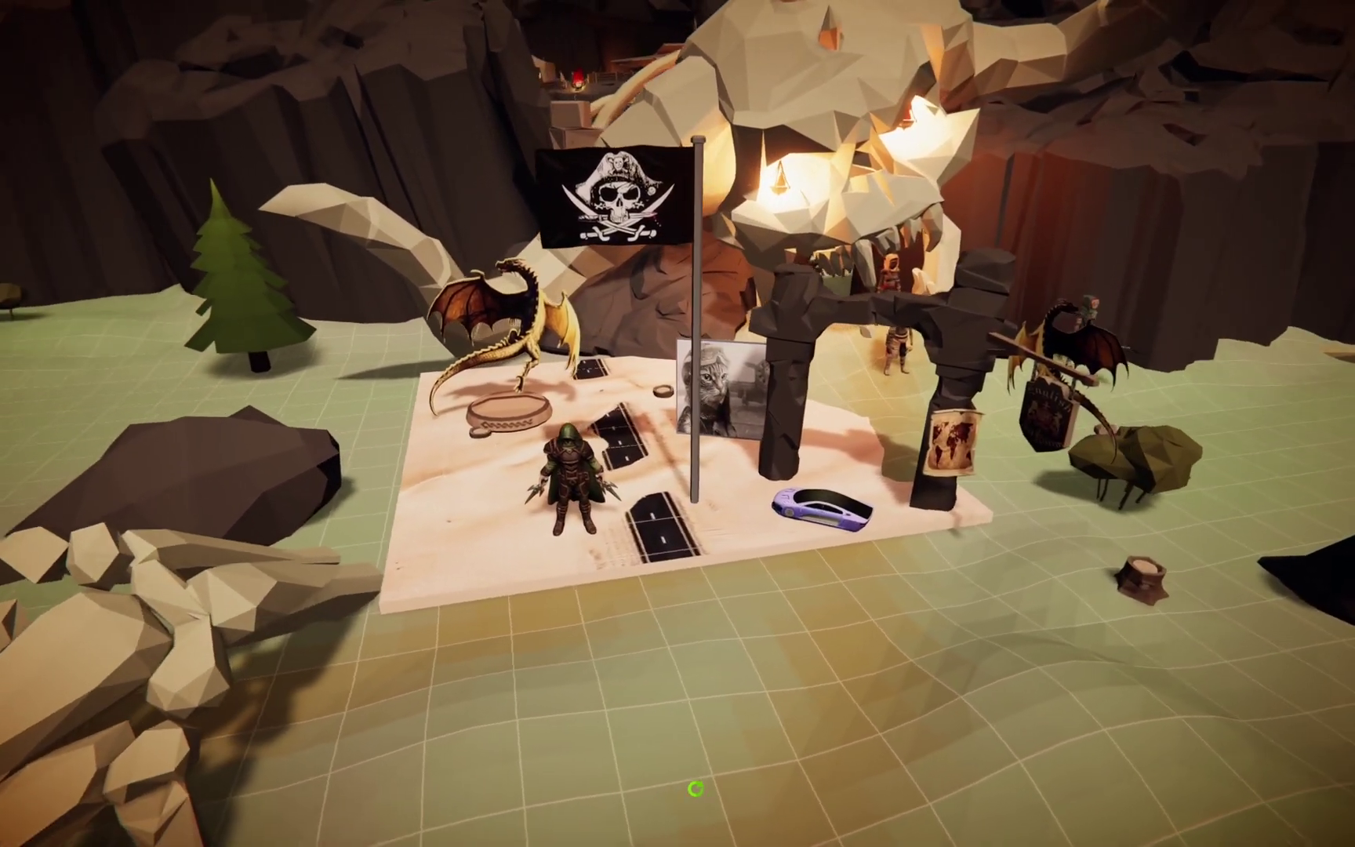